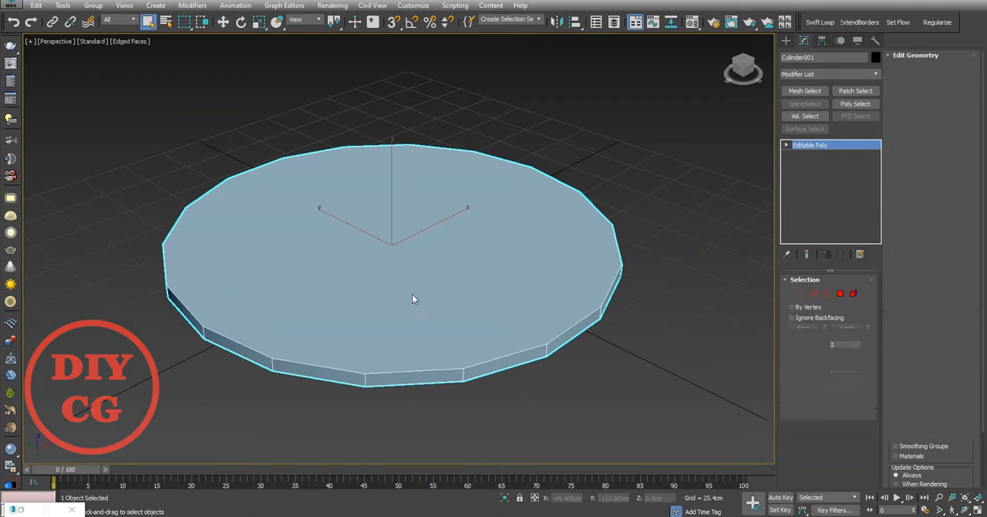
Step: Select the cylinder's top polygon and inset it to form a narrow ring along the rim
{"action": "key", "text": "4"}
{"action": "left_click", "coordinate": [392, 278]}
{"action": "right_click", "coordinate": [386, 271]}
{"action": "left_click", "coordinate": [276, 331]}
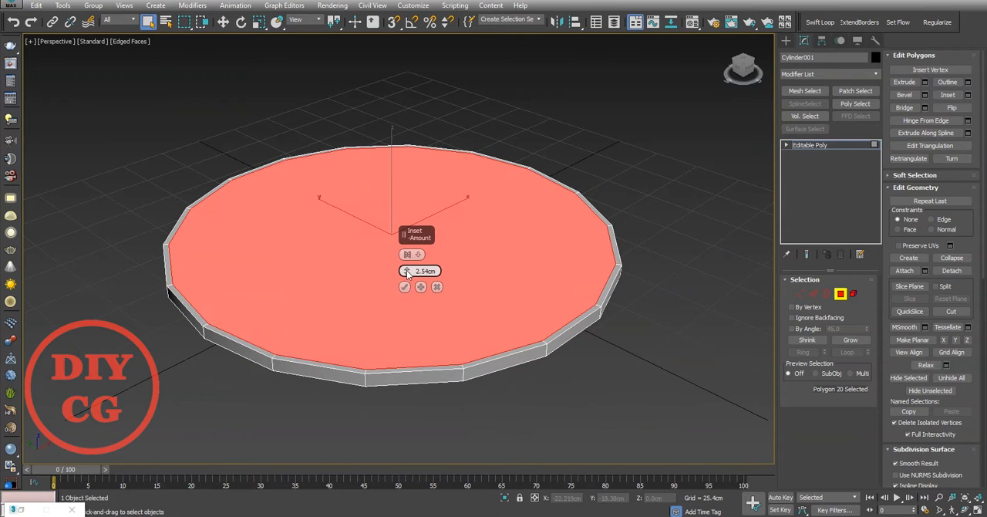
{"action": "left_click_drag", "start_coordinate": [408, 274], "coordinate": [408, 264]}
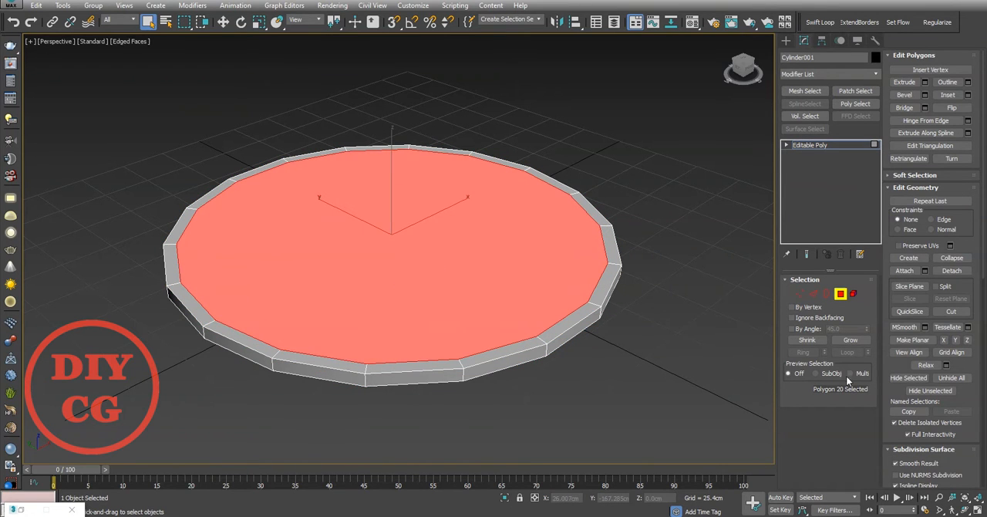
Step: Grow the selection to include the rim ring, invert it and delete the cylinder's side and bottom polygons
{"action": "left_click", "coordinate": [855, 341]}
{"action": "key", "text": "ctrl+i"}
{"action": "left_click", "coordinate": [606, 353]}
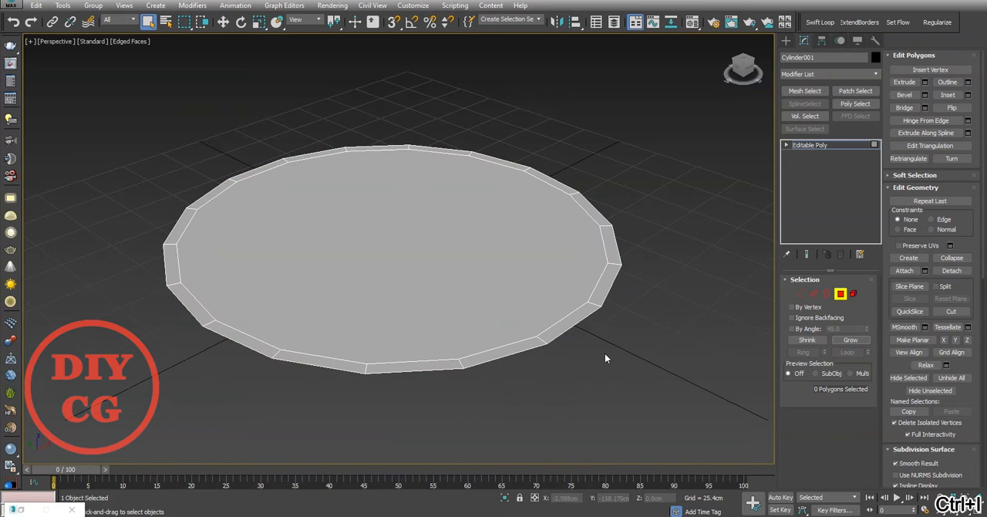
Step: Select the disc's large centre polygon and inset it by about 27.9 cm
{"action": "middle_click_drag", "start_coordinate": [606, 353], "coordinate": [381, 347], "text": "alt"}
{"action": "left_click", "coordinate": [377, 348]}
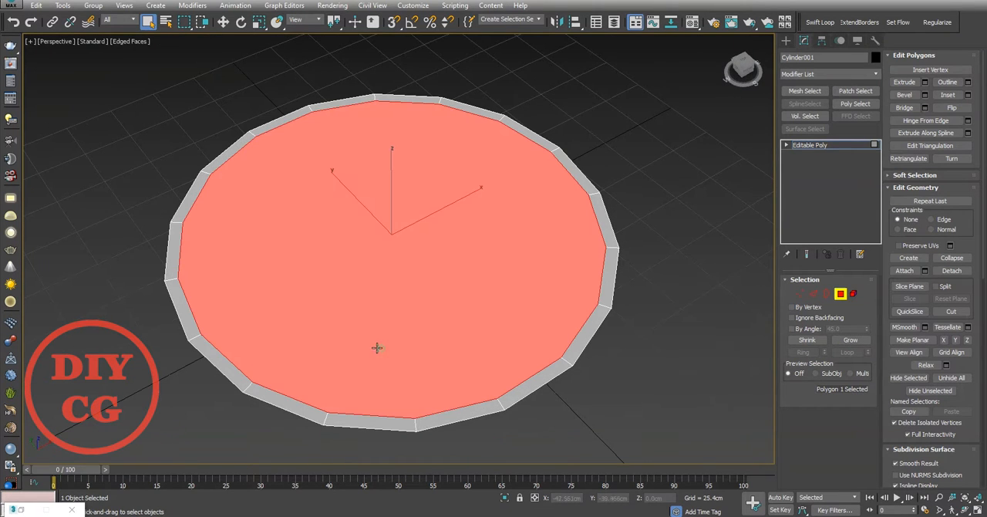
{"action": "right_click", "coordinate": [361, 267]}
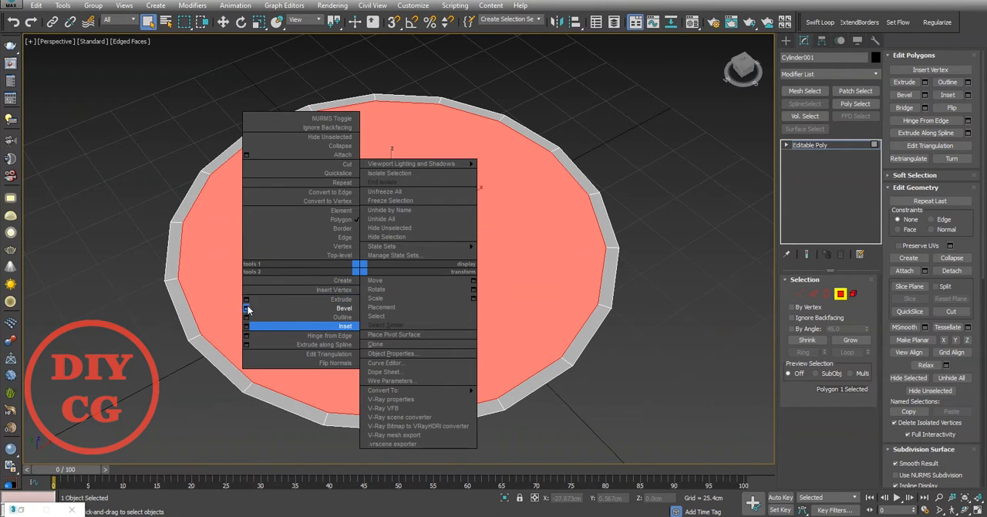
{"action": "left_click", "coordinate": [247, 326]}
{"action": "left_click_drag", "start_coordinate": [407, 273], "coordinate": [420, 232]}
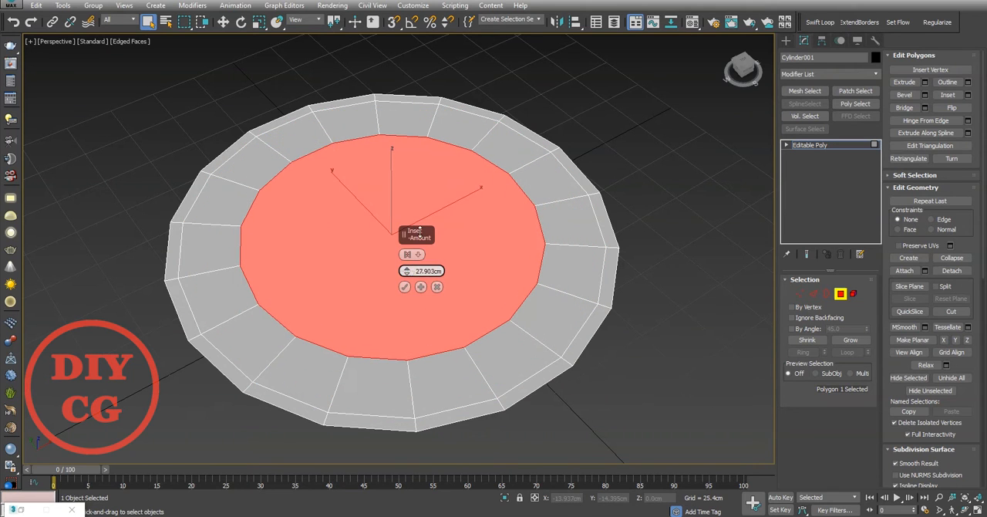
{"action": "left_click", "coordinate": [404, 287]}
Step: Lower the inset centre polygon vertically to a Z of about 2.06 cm
{"action": "scroll", "coordinate": [351, 270], "scroll_direction": "up", "scroll_amount": 3}
{"action": "key", "text": "w"}
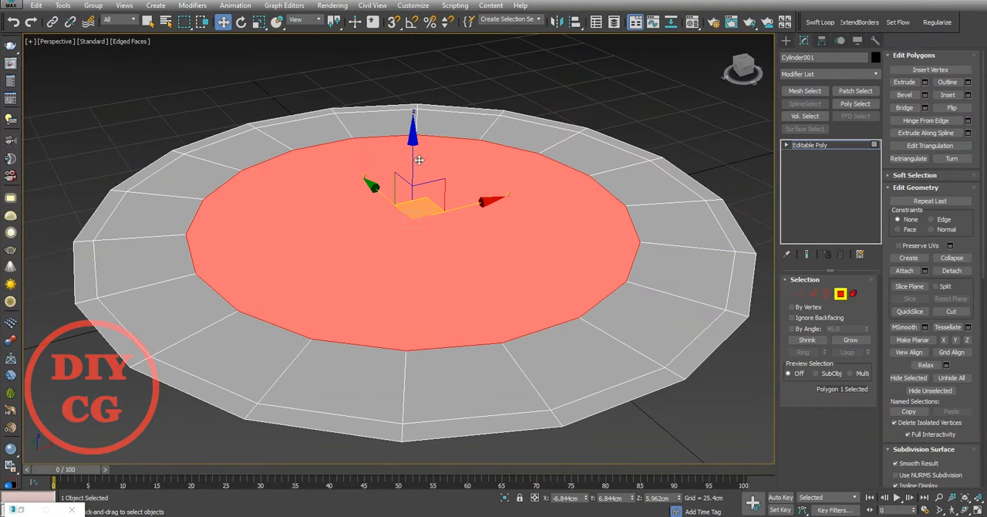
{"action": "left_click_drag", "start_coordinate": [419, 160], "coordinate": [418, 167]}
Step: Inset the centre polygon again and lower the smaller polygon to a Z of about -0.68 cm
{"action": "right_click", "coordinate": [426, 245]}
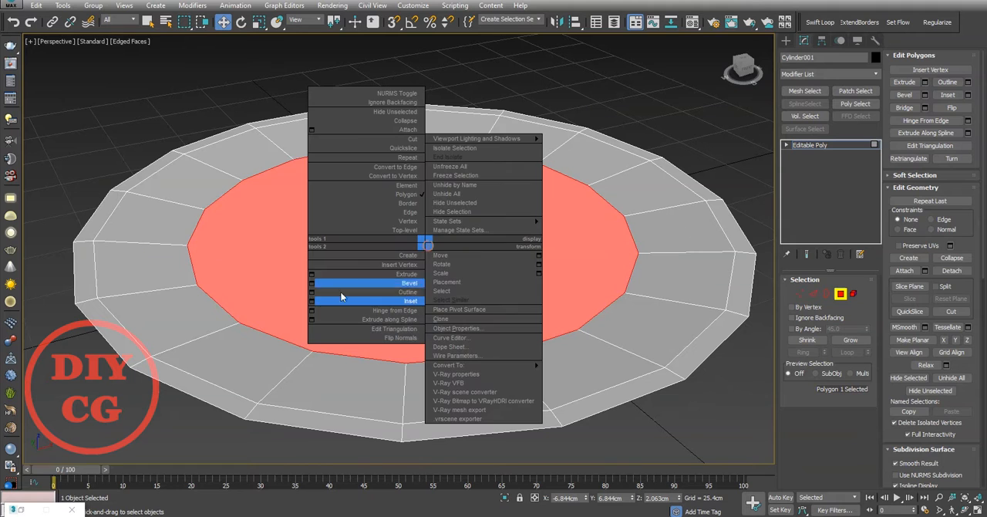
{"action": "left_click", "coordinate": [340, 291]}
{"action": "mouse_move", "coordinate": [405, 195]}
{"action": "middle_mouse_down", "text": "alt"}
{"action": "mouse_move", "coordinate": [407, 179]}
{"action": "mouse_move", "coordinate": [397, 192]}
{"action": "middle_mouse_up", "text": "alt"}
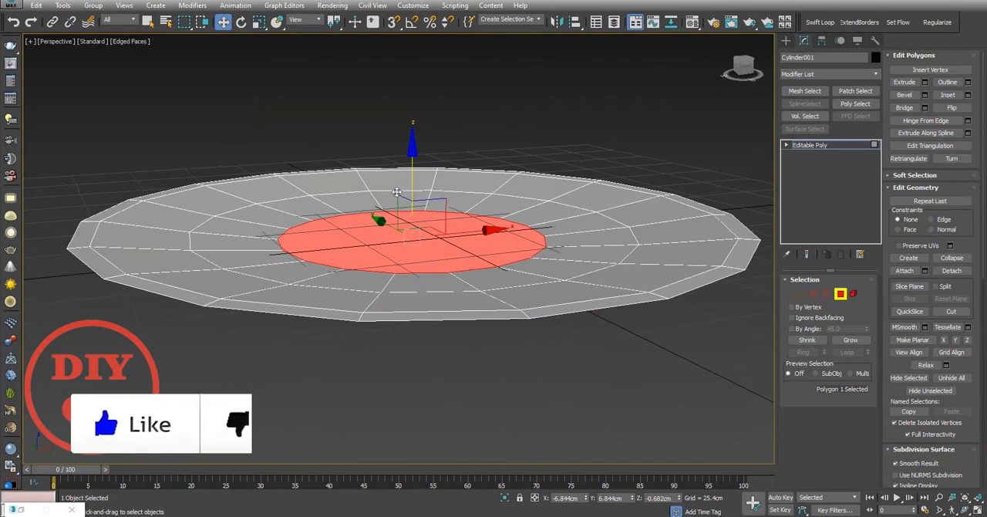
Step: Inset the innermost polygon once more and collapse it into a single centre vertex
{"action": "right_click", "coordinate": [422, 200]}
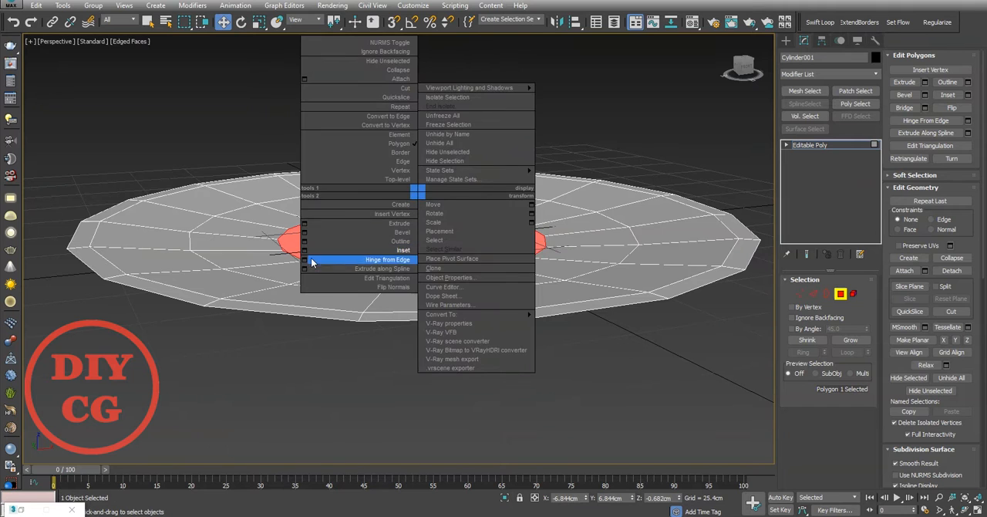
{"action": "left_click", "coordinate": [314, 260]}
{"action": "middle_click_drag", "start_coordinate": [396, 266], "coordinate": [388, 271], "text": "alt"}
{"action": "right_click", "coordinate": [401, 281]}
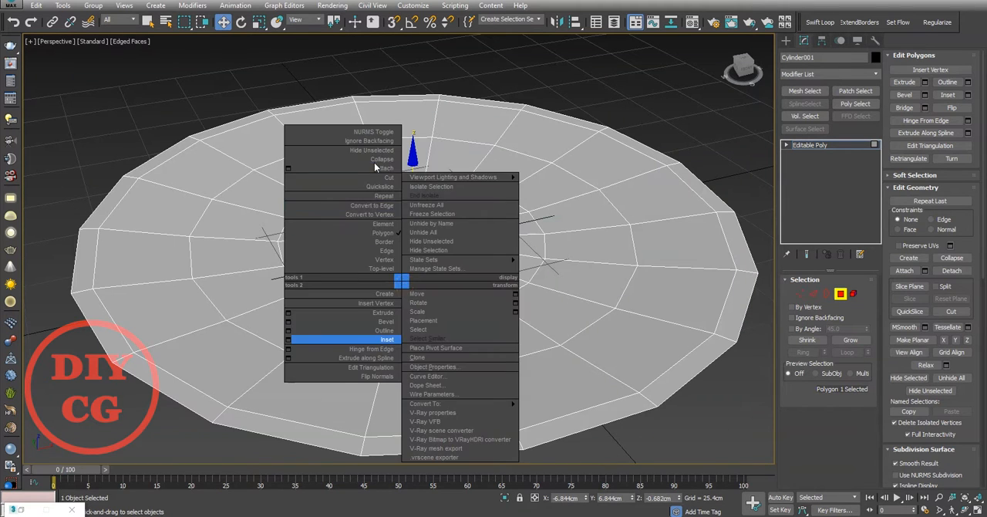
{"action": "left_click", "coordinate": [374, 163]}
Step: Select every other spoke edge between the centre vertex and the innermost ring and remove them
{"action": "key", "text": "2"}
{"action": "double_click", "coordinate": [118, 206]}
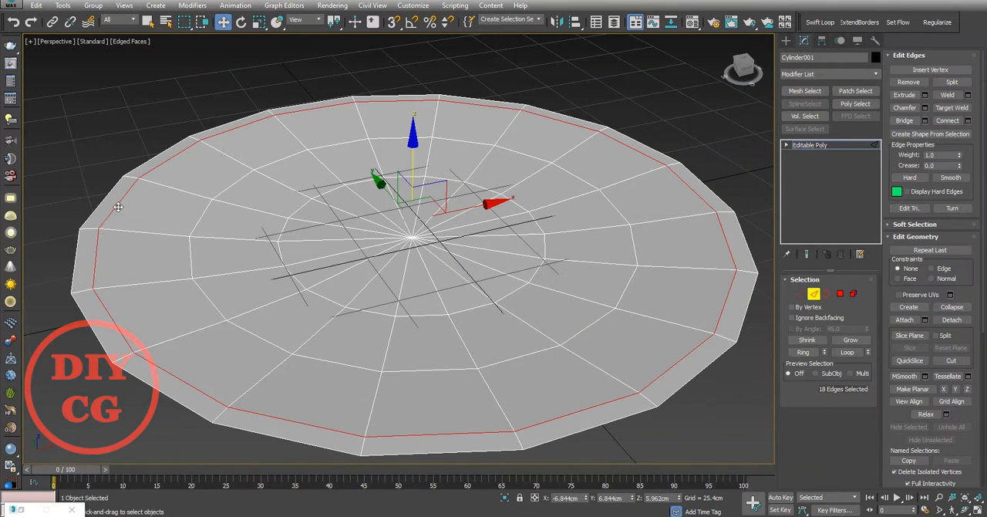
{"action": "left_click", "coordinate": [60, 365]}
{"action": "scroll", "coordinate": [445, 248], "scroll_direction": "up", "scroll_amount": 4}
{"action": "middle_click_drag", "start_coordinate": [445, 248], "coordinate": [408, 265], "text": "alt"}
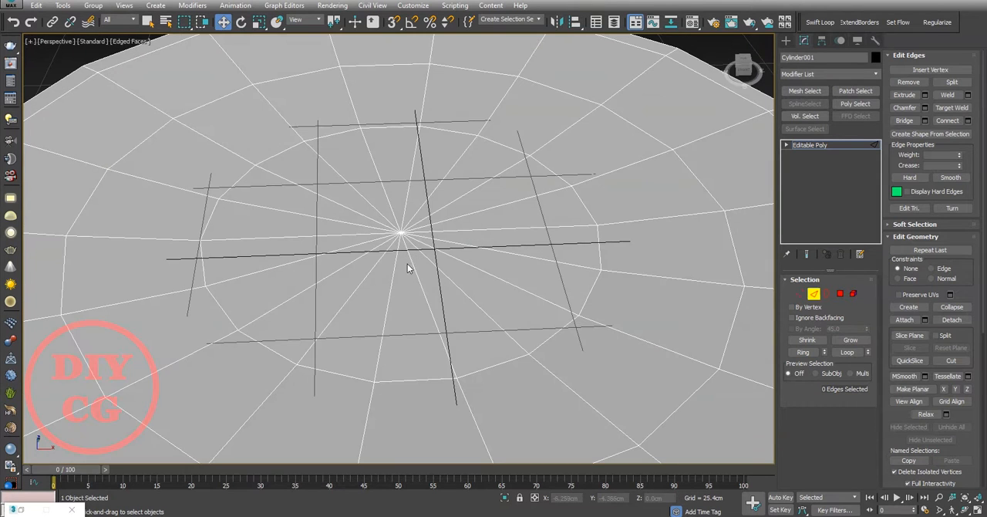
{"action": "key", "text": "2"}
{"action": "key", "text": "2"}
{"action": "left_click", "coordinate": [393, 274]}
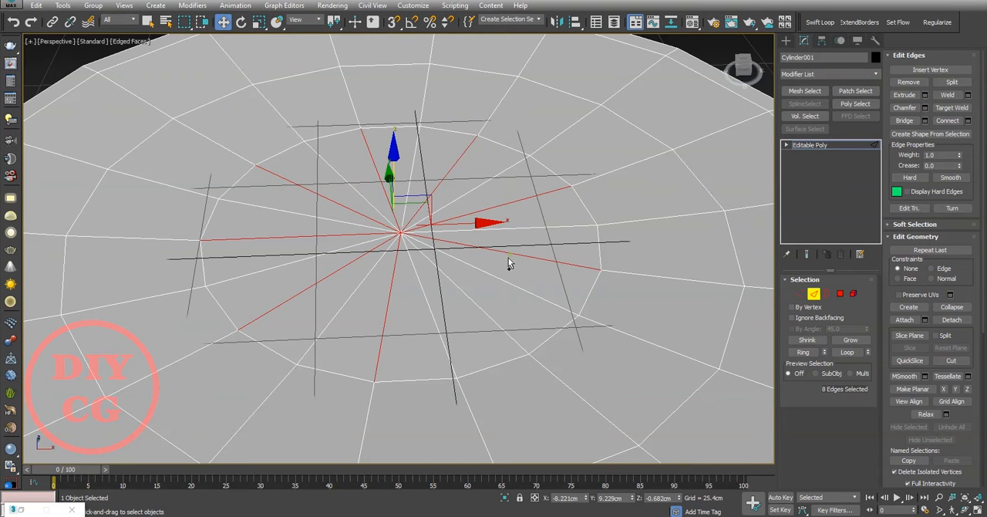
{"action": "key", "text": "ctrl+BackSpace"}
{"action": "scroll", "coordinate": [467, 295], "scroll_direction": "down", "scroll_amount": 5}
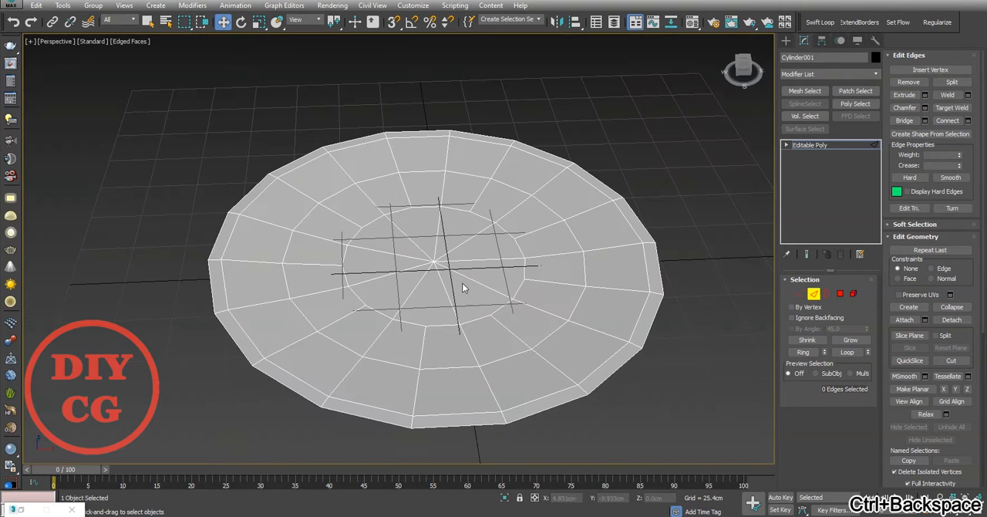
Step: Leave edge editing and raise the whole disc vertically to a Z of about 13.8 cm
{"action": "left_click", "coordinate": [814, 295]}
{"action": "left_click_drag", "start_coordinate": [442, 201], "coordinate": [442, 179]}
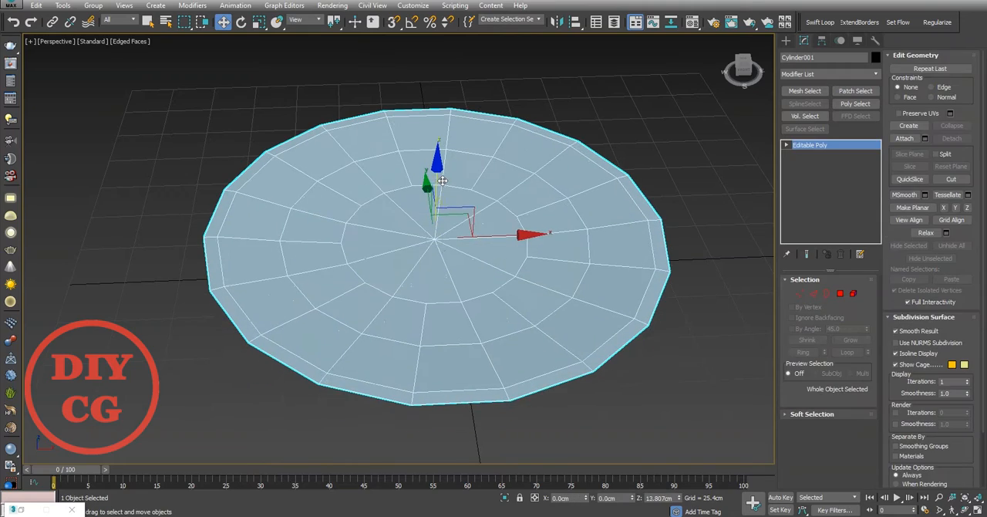
{"action": "left_click", "coordinate": [608, 394]}
{"action": "middle_click_drag", "start_coordinate": [610, 392], "coordinate": [444, 324], "text": "alt"}
{"action": "left_click", "coordinate": [443, 324]}
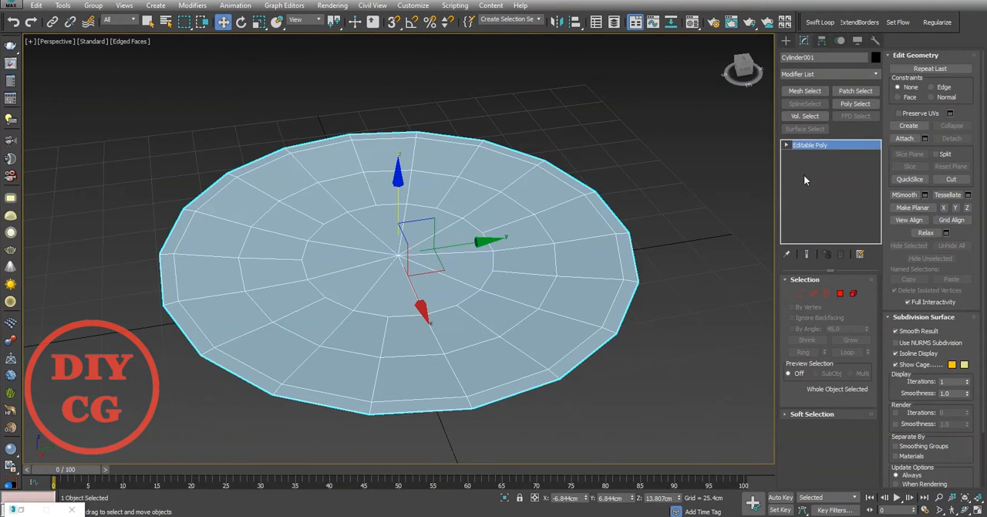
Step: Add a TurboSmooth modifier to the disc and inspect the smoothed surface
{"action": "left_click", "coordinate": [815, 73]}
{"action": "left_click", "coordinate": [824, 210]}
{"action": "left_click", "coordinate": [662, 297]}
{"action": "middle_click_drag", "start_coordinate": [662, 295], "coordinate": [488, 228], "text": "alt"}
{"action": "left_click", "coordinate": [487, 228]}
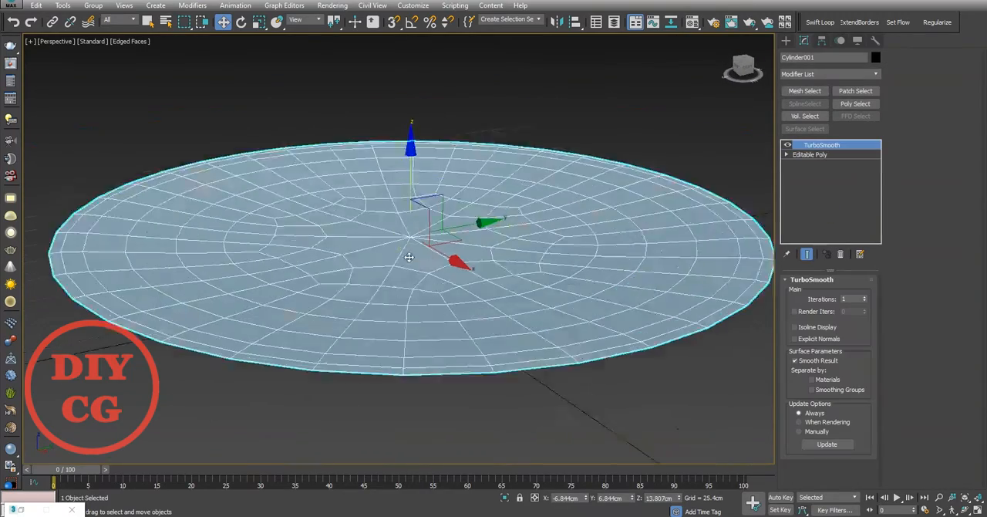
{"action": "scroll", "coordinate": [487, 229], "scroll_direction": "up", "scroll_amount": 5}
Step: Add a Shell modifier between the Editable Poly base and TurboSmooth to give the disc thickness
{"action": "left_click", "coordinate": [833, 74]}
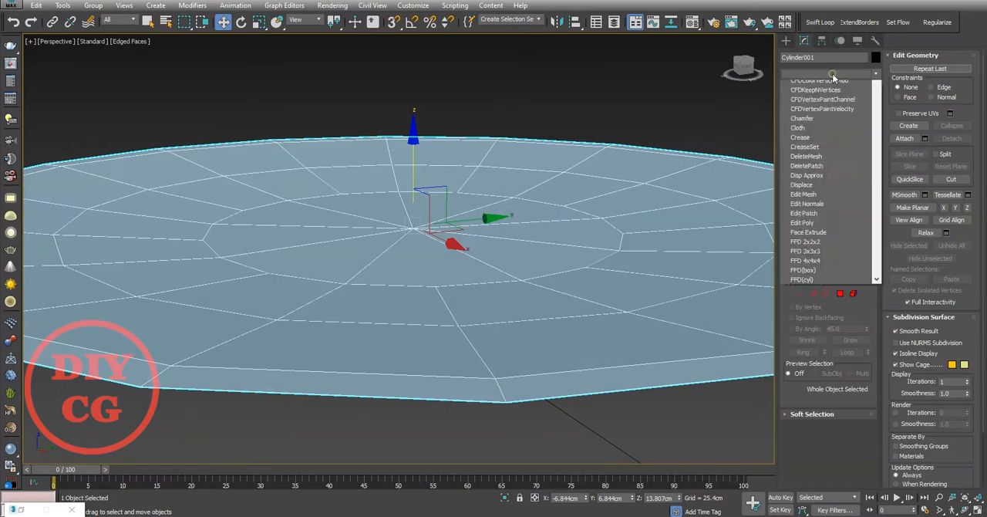
{"action": "type", "text": "sh"}
{"action": "key", "text": "Return"}
{"action": "scroll", "coordinate": [550, 219], "scroll_direction": "down", "scroll_amount": 6}
{"action": "scroll", "coordinate": [628, 260], "scroll_direction": "up", "scroll_amount": 4}
{"action": "middle_click_drag", "start_coordinate": [549, 219], "coordinate": [483, 260], "text": "alt"}
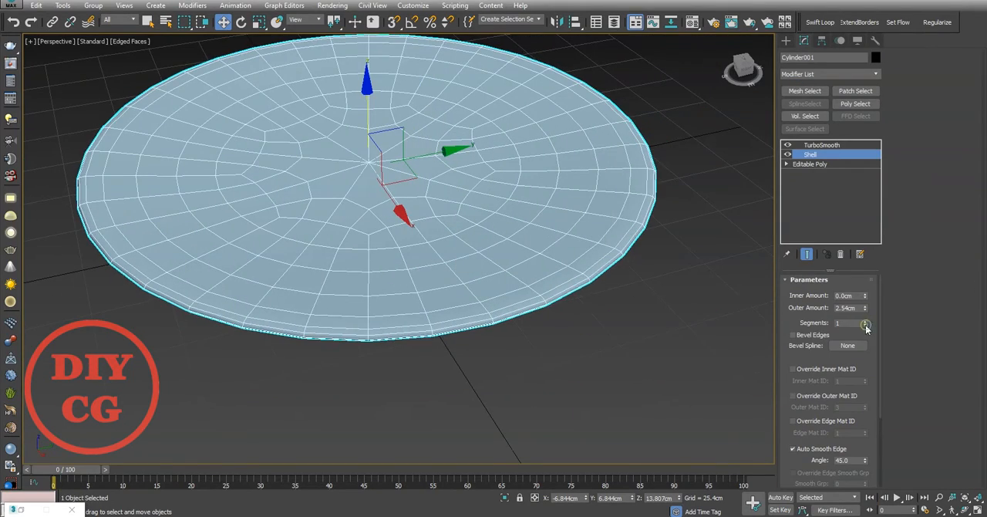
{"action": "middle_click_drag", "start_coordinate": [474, 304], "coordinate": [435, 289], "text": "alt"}
Step: Turn off the TurboSmooth display and set the Shell's inner amount to 1 cm
{"action": "left_click", "coordinate": [788, 145]}
{"action": "middle_click_drag", "start_coordinate": [472, 184], "coordinate": [584, 189], "text": "alt"}
{"action": "scroll", "coordinate": [583, 190], "scroll_direction": "up", "scroll_amount": 3}
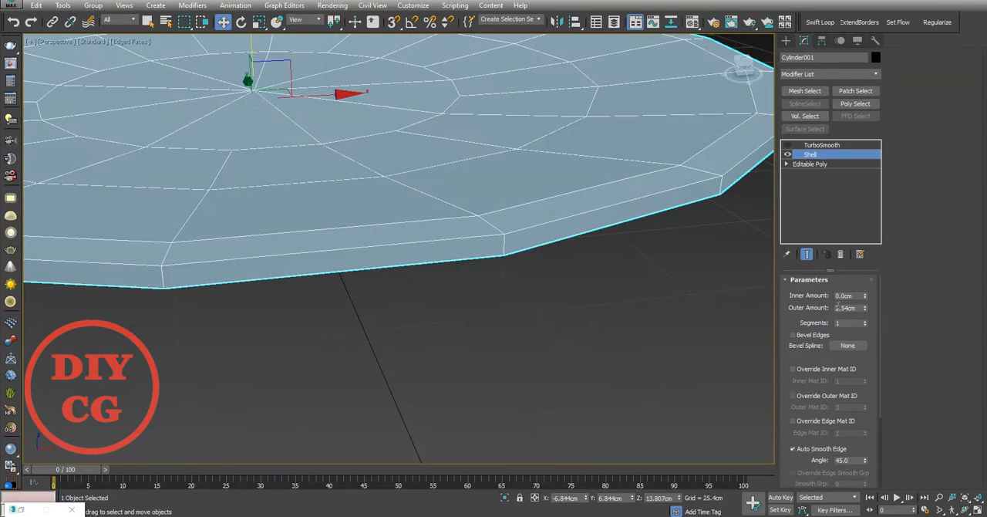
{"action": "middle_click_drag", "start_coordinate": [606, 229], "coordinate": [619, 268]}
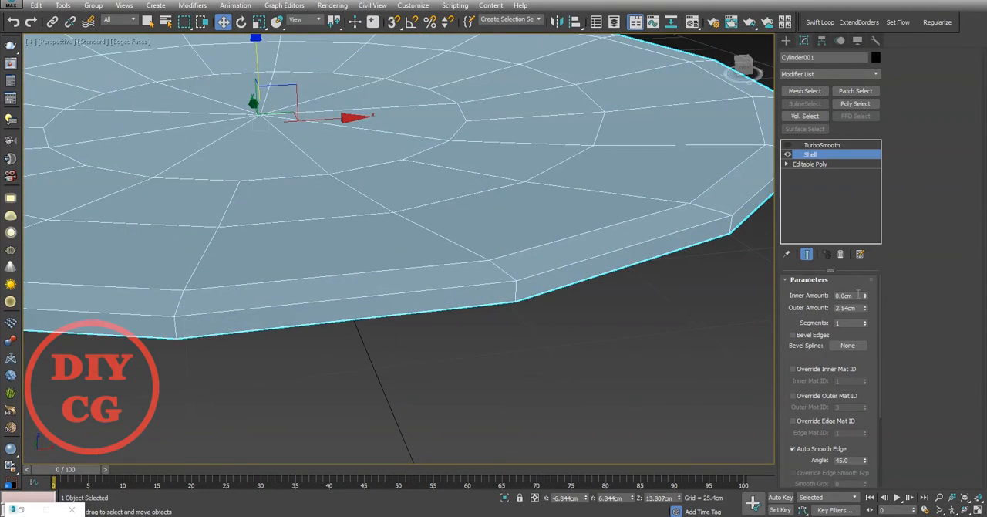
{"action": "key", "text": "Tab"}
{"action": "type", "text": "1"}
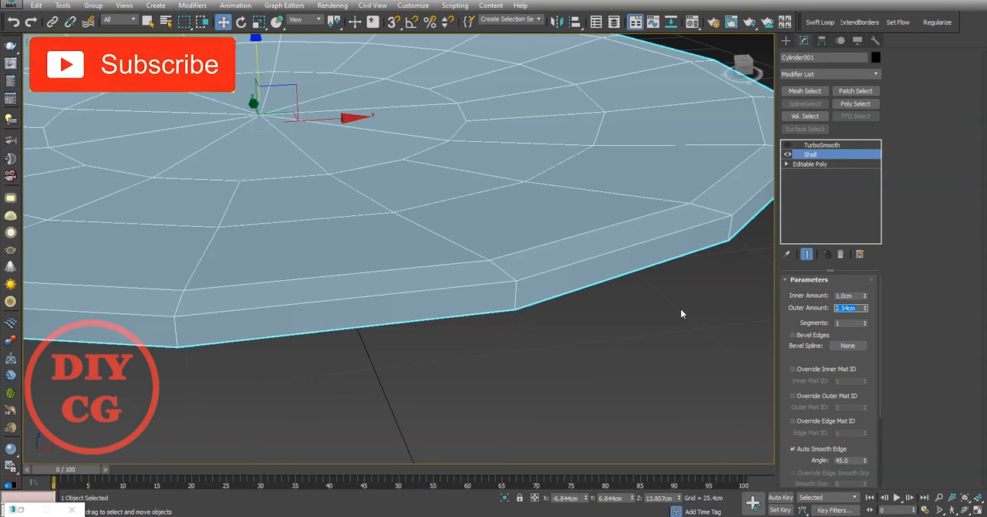
{"action": "key", "text": "Return"}
Step: Add an Edit Poly modifier directly above the Shell in the modifier stack
{"action": "left_click", "coordinate": [673, 307]}
{"action": "right_click", "coordinate": [452, 255]}
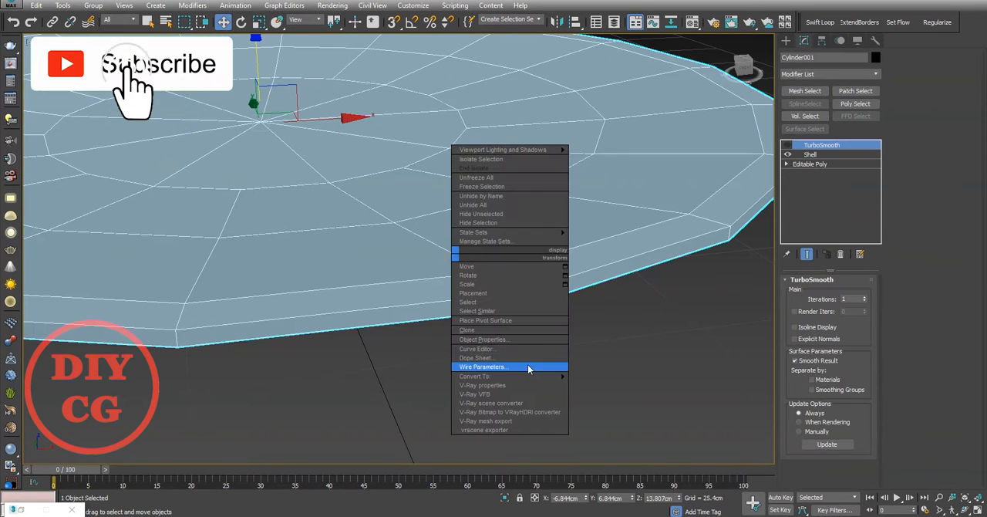
{"action": "left_click", "coordinate": [840, 155]}
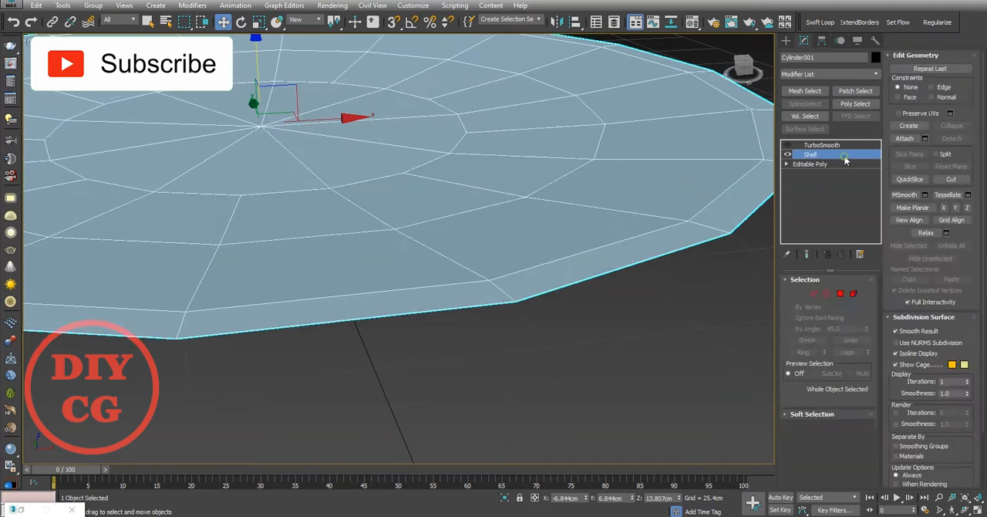
{"action": "left_click", "coordinate": [825, 74]}
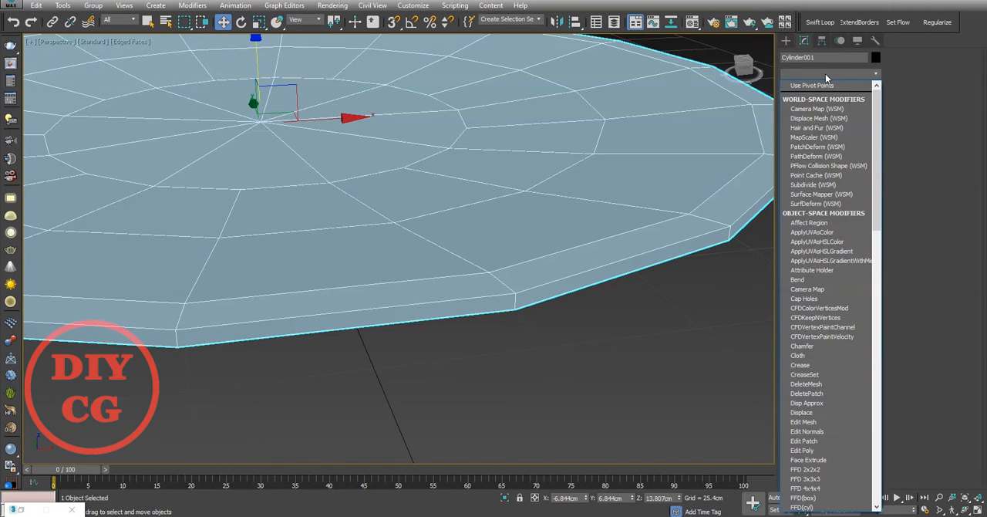
{"action": "key", "text": "e"}
{"action": "left_click", "coordinate": [822, 114]}
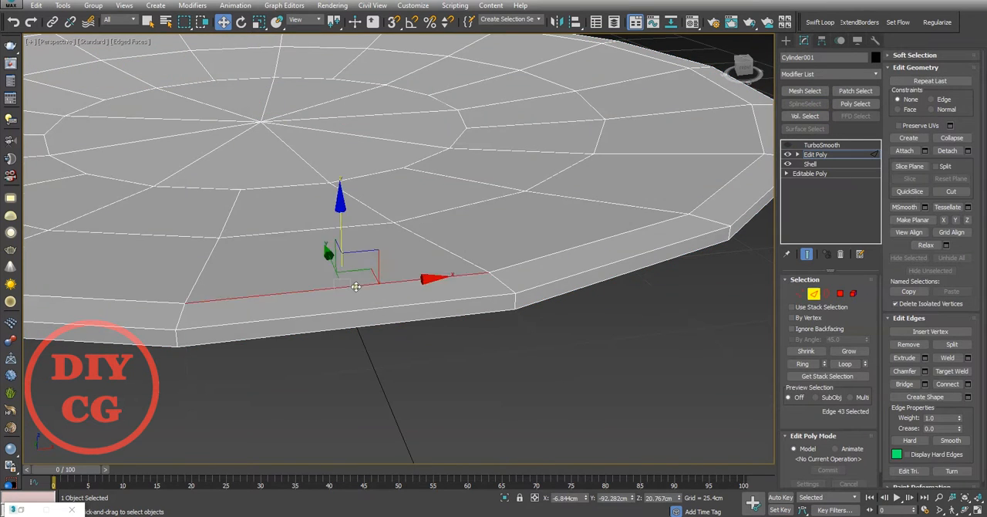
Step: Remove the edge ring just inside the rim on the Editable Poly base, then return to the Edit Poly modifier
{"action": "scroll", "coordinate": [370, 266], "scroll_direction": "down", "scroll_amount": 5}
{"action": "middle_click_drag", "start_coordinate": [356, 286], "coordinate": [408, 344], "text": "alt"}
{"action": "scroll", "coordinate": [371, 278], "scroll_direction": "up", "scroll_amount": 5}
{"action": "left_click", "coordinate": [815, 173]}
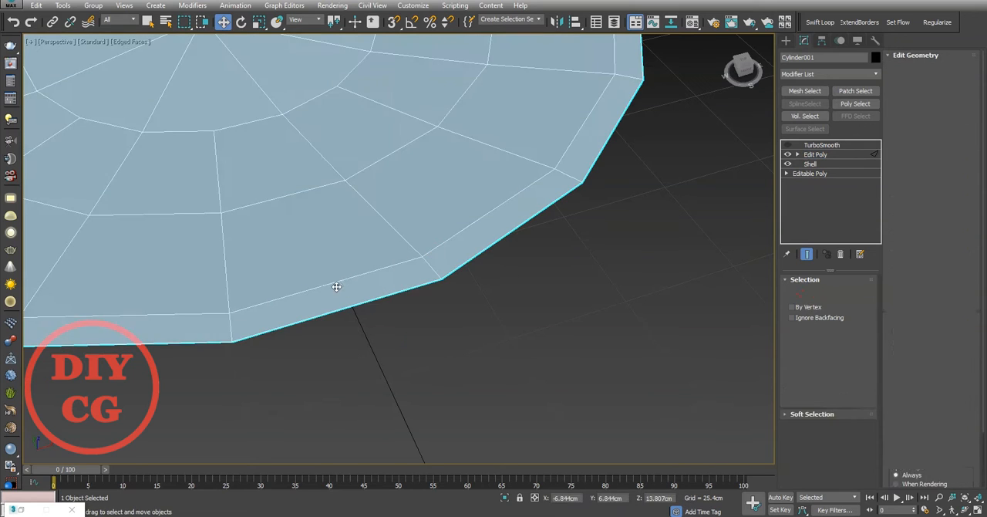
{"action": "key", "text": "ctrl+BackSpace"}
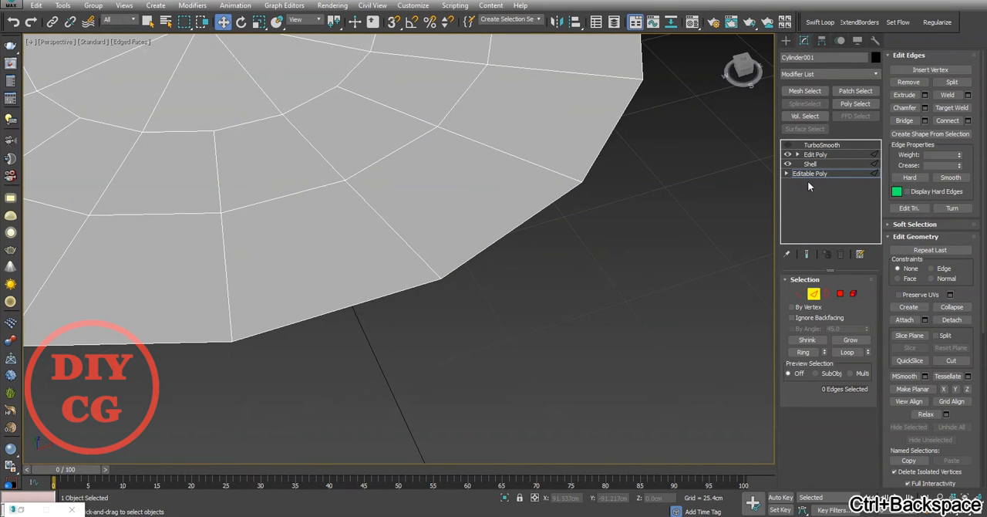
{"action": "left_click", "coordinate": [810, 164]}
{"action": "left_click", "coordinate": [868, 154]}
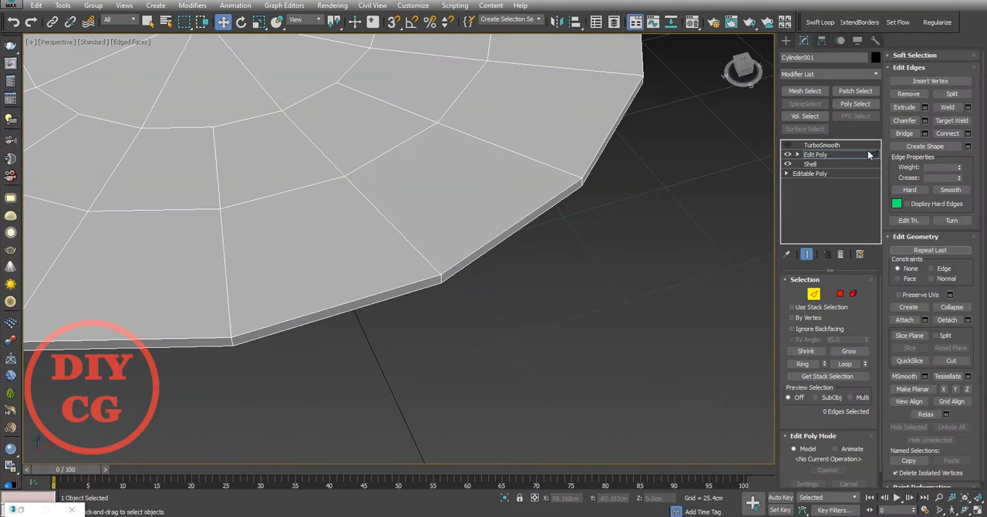
Step: Select the upper and lower rim edge loops and chamfer them by about 0.376 cm with 2 segments
{"action": "key", "text": "2"}
{"action": "key", "text": "2"}
{"action": "left_click_drag", "start_coordinate": [334, 350], "coordinate": [300, 255]}
{"action": "mouse_move", "coordinate": [300, 255]}
{"action": "middle_mouse_down", "text": "alt"}
{"action": "mouse_move", "coordinate": [324, 247]}
{"action": "mouse_move", "coordinate": [302, 250]}
{"action": "middle_mouse_up", "text": "alt"}
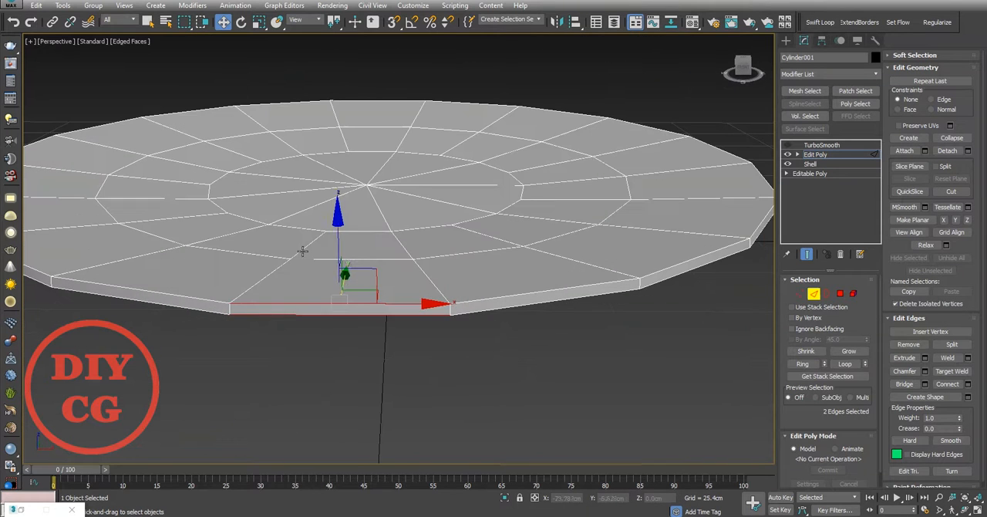
{"action": "left_click", "coordinate": [846, 363]}
{"action": "right_click", "coordinate": [371, 266]}
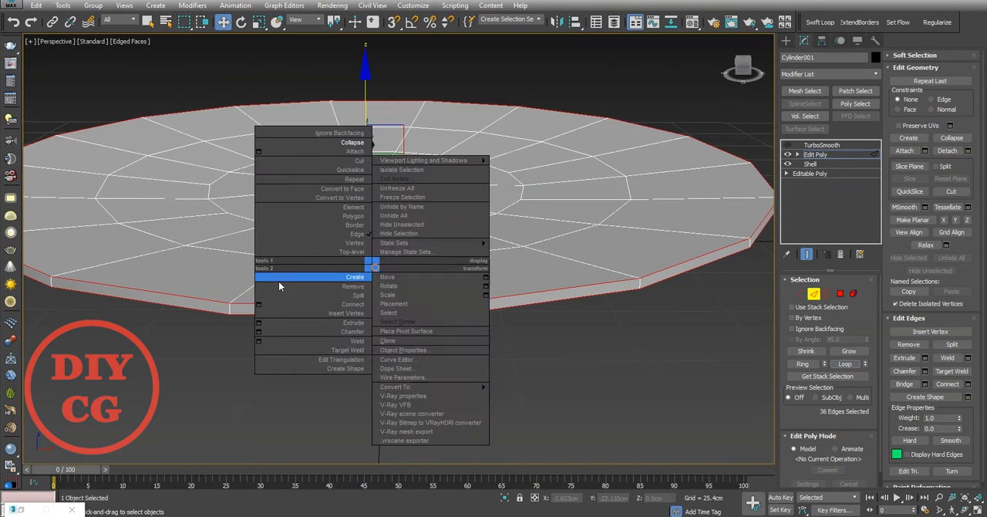
{"action": "left_click", "coordinate": [258, 331]}
{"action": "scroll", "coordinate": [329, 304], "scroll_direction": "up", "scroll_amount": 5}
{"action": "left_click_drag", "start_coordinate": [406, 271], "coordinate": [408, 269]}
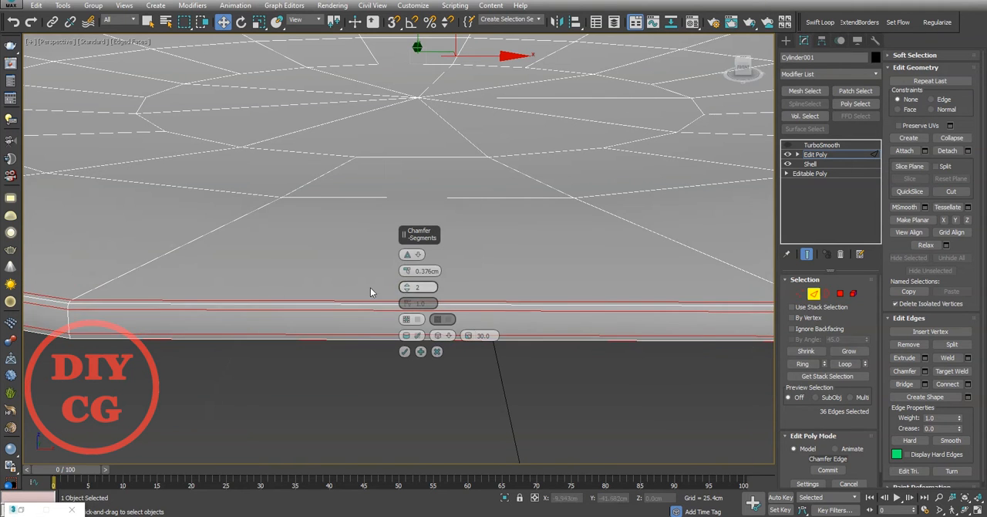
{"action": "scroll", "coordinate": [371, 288], "scroll_direction": "down", "scroll_amount": 5}
{"action": "left_click", "coordinate": [404, 351]}
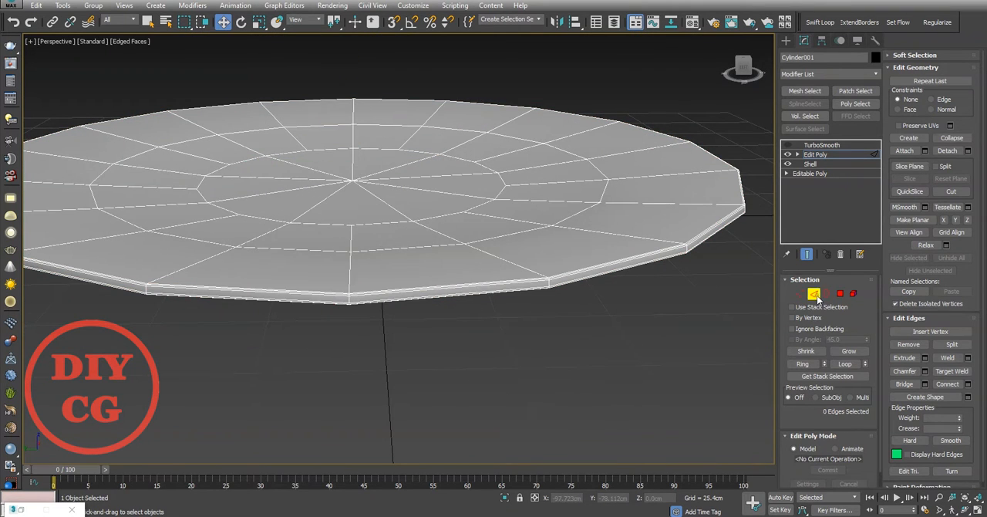
Step: Leave edge editing, turn the TurboSmooth display back on and deselect the disc
{"action": "left_click", "coordinate": [813, 294]}
{"action": "left_click", "coordinate": [818, 145]}
{"action": "left_click", "coordinate": [787, 145]}
{"action": "left_click", "coordinate": [739, 272]}
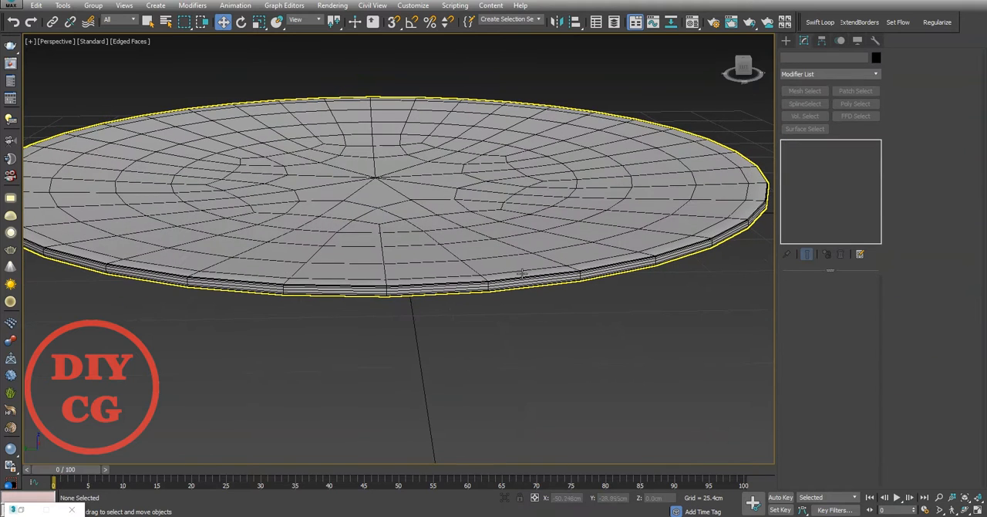
Step: Increase the plate's TurboSmooth subdivision and check its surface with the edged-faces display switched off and back on
{"action": "key", "text": "F4"}
{"action": "scroll", "coordinate": [434, 244], "scroll_direction": "down", "scroll_amount": 4}
{"action": "middle_click_drag", "start_coordinate": [435, 244], "coordinate": [558, 236], "text": "alt"}
{"action": "scroll", "coordinate": [558, 236], "scroll_direction": "up", "scroll_amount": 4}
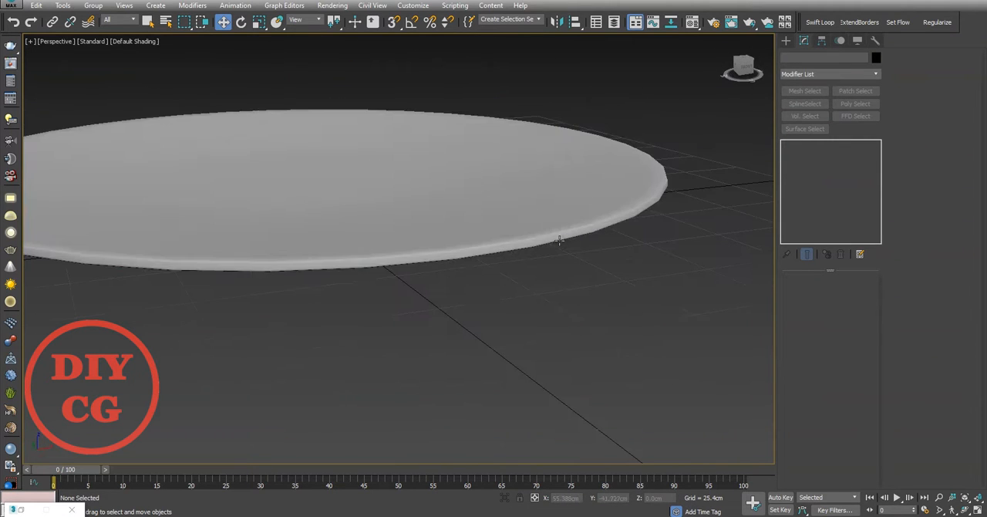
{"action": "left_click", "coordinate": [537, 225]}
{"action": "left_click", "coordinate": [459, 319]}
{"action": "middle_click_drag", "start_coordinate": [459, 319], "coordinate": [528, 297], "text": "alt"}
{"action": "left_click", "coordinate": [460, 238]}
{"action": "scroll", "coordinate": [460, 238], "scroll_direction": "down", "scroll_amount": 3}
{"action": "key", "text": "F4"}
{"action": "left_click", "coordinate": [613, 302]}
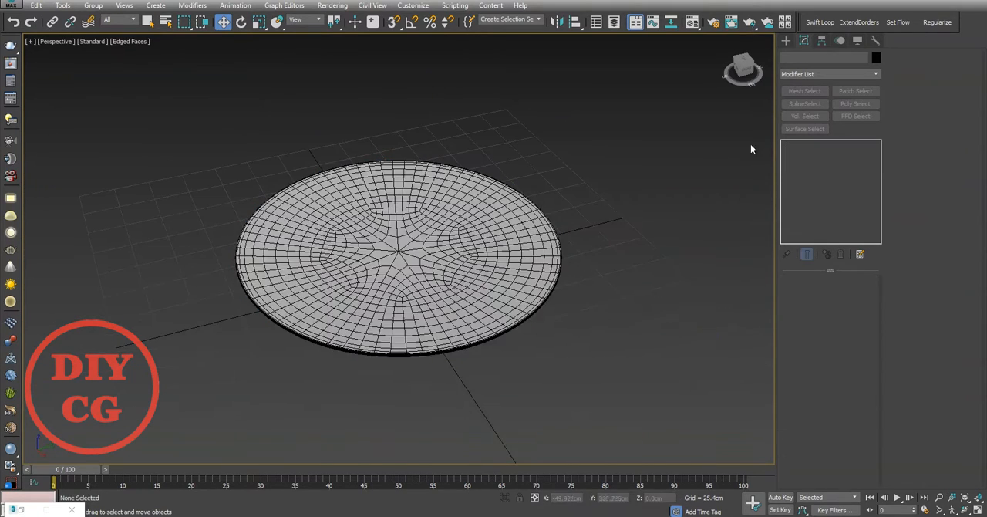
Step: Centre the plate on the world origin by setting its X and Y position to 0 cm
{"action": "scroll", "coordinate": [426, 235], "scroll_direction": "up", "scroll_amount": 1}
{"action": "middle_click_drag", "start_coordinate": [425, 234], "coordinate": [450, 225], "text": "alt"}
{"action": "left_click", "coordinate": [451, 224]}
{"action": "left_click", "coordinate": [786, 41]}
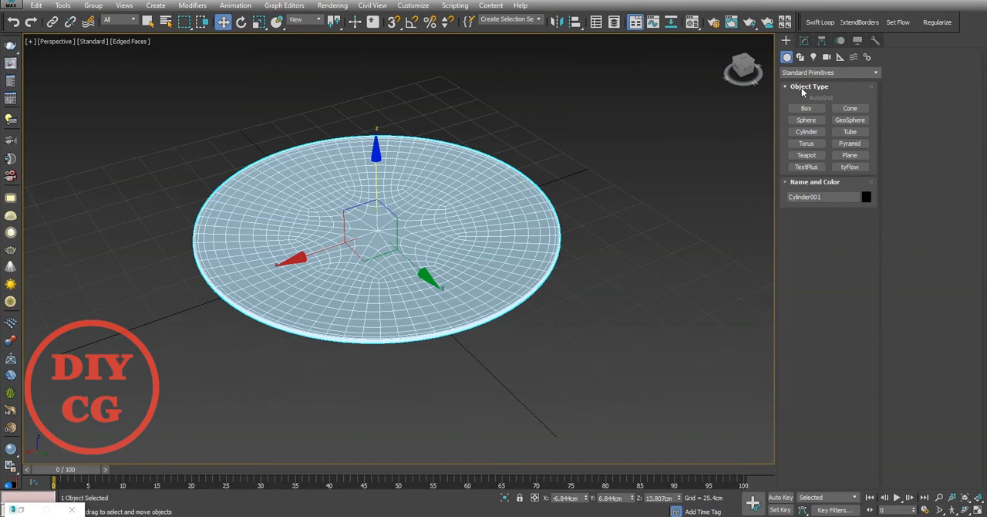
{"action": "left_click", "coordinate": [806, 131]}
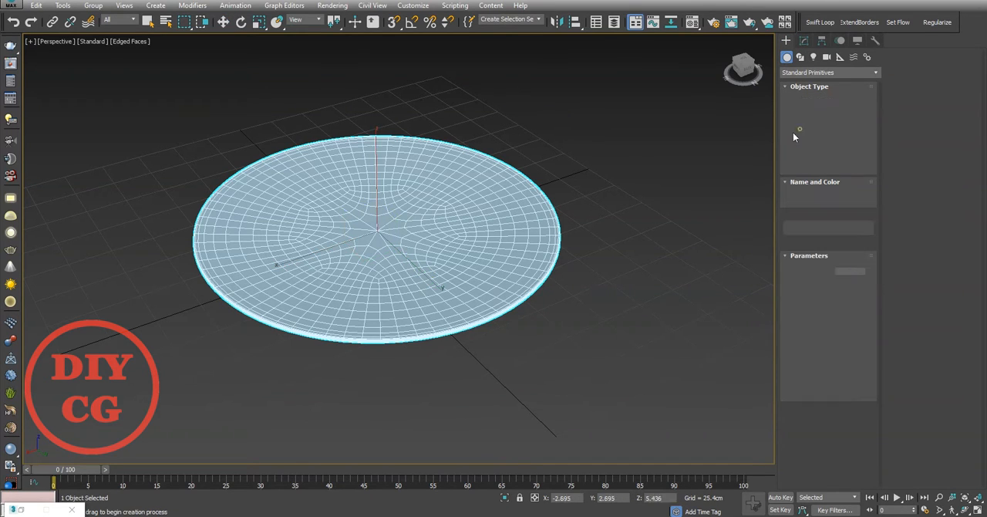
{"action": "middle_click_drag", "start_coordinate": [513, 185], "coordinate": [478, 185]}
{"action": "key", "text": "t"}
{"action": "scroll", "coordinate": [450, 234], "scroll_direction": "up", "scroll_amount": 6}
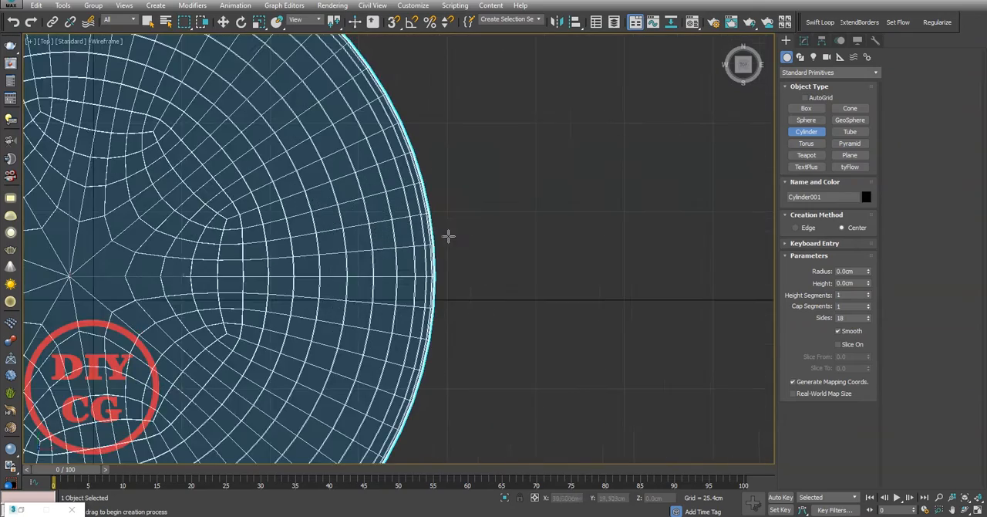
{"action": "key", "text": "w"}
{"action": "right_click", "coordinate": [586, 499]}
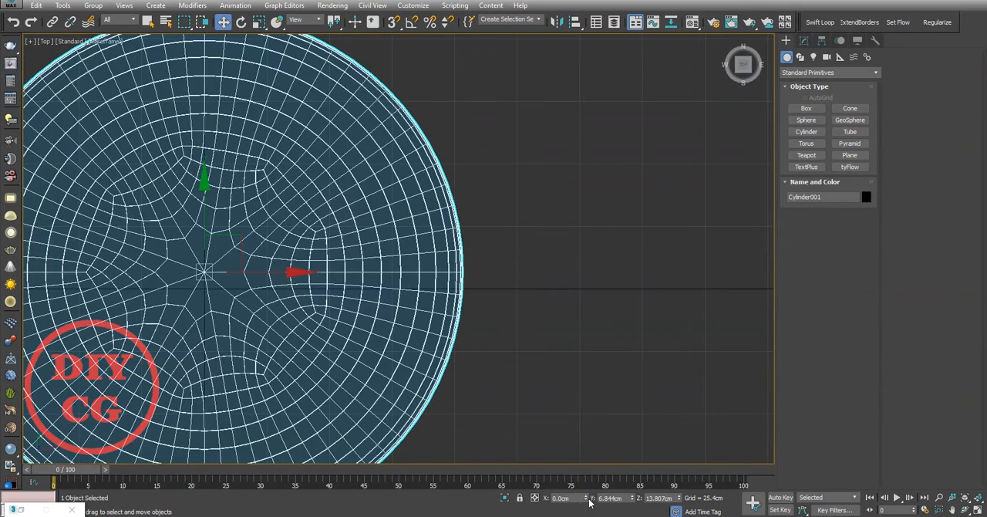
{"action": "right_click", "coordinate": [632, 497]}
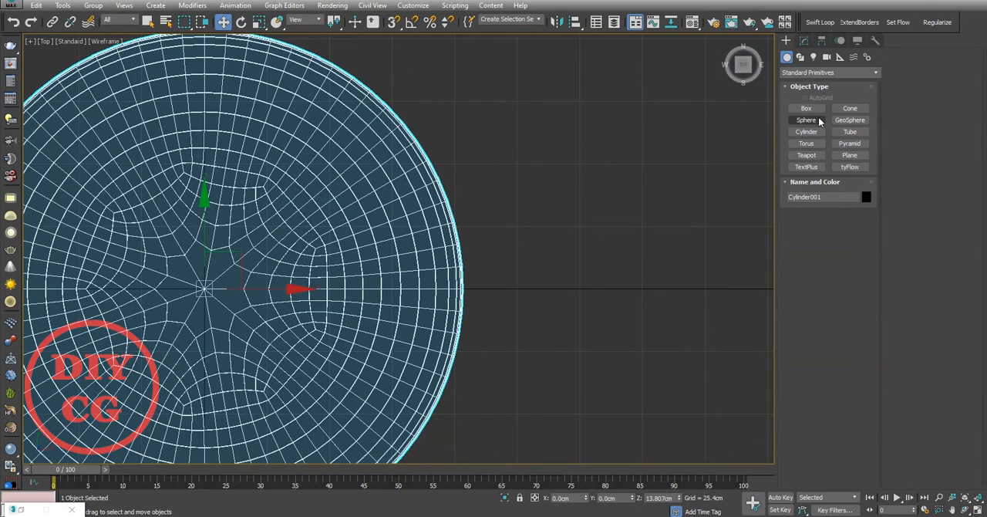
Step: Create a cylinder of about 1.578 cm radius and 5.366 cm height just outside the plate's rim in the top view
{"action": "left_click", "coordinate": [806, 131]}
{"action": "middle_click_drag", "start_coordinate": [533, 276], "coordinate": [440, 245]}
{"action": "scroll", "coordinate": [417, 247], "scroll_direction": "up", "scroll_amount": 5}
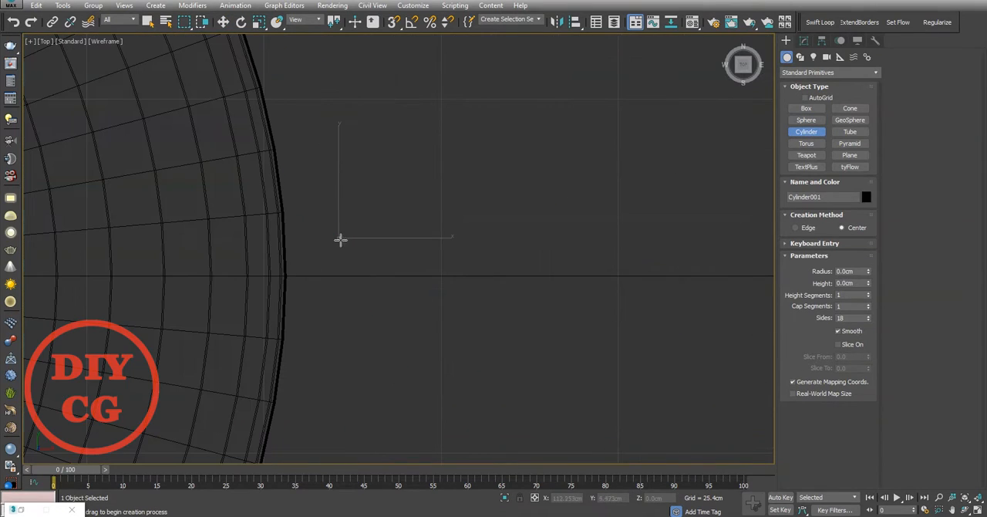
{"action": "middle_click_drag", "start_coordinate": [343, 209], "coordinate": [571, 160]}
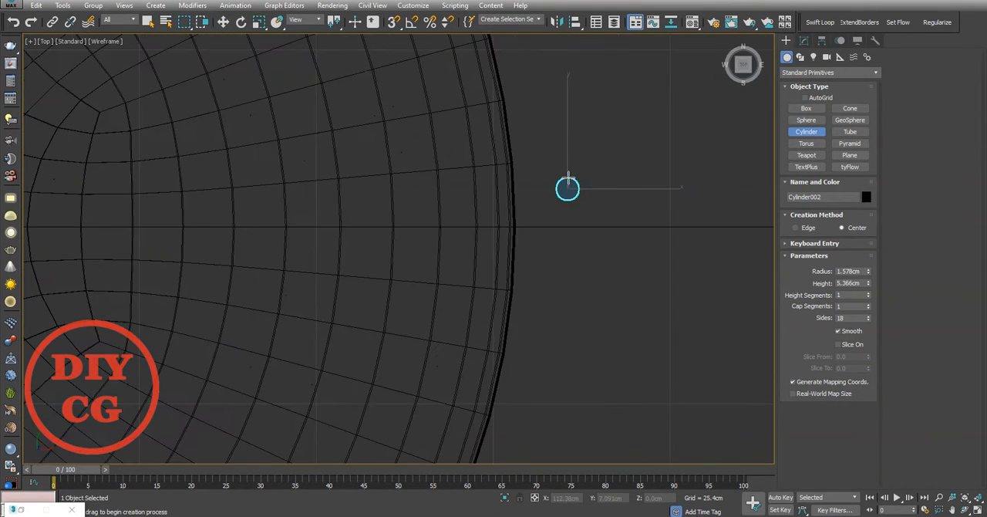
{"action": "right_click", "coordinate": [571, 159]}
Step: Raise the small cylinder to the plate's height in the front view with snapping, to Z 18.837 cm
{"action": "key", "text": "f"}
{"action": "scroll", "coordinate": [544, 204], "scroll_direction": "up", "scroll_amount": 2}
{"action": "middle_click_drag", "start_coordinate": [544, 204], "coordinate": [546, 230]}
{"action": "key", "text": "s"}
{"action": "left_click_drag", "start_coordinate": [543, 183], "coordinate": [509, 156]}
{"action": "key", "text": "p"}
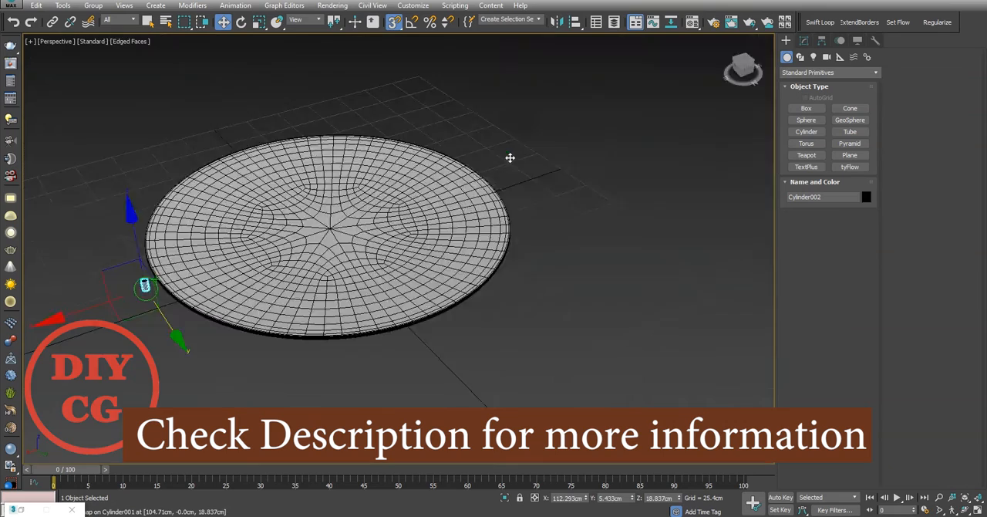
Step: Centre the pivot of the small cylinder on the object
{"action": "key", "text": "z"}
{"action": "middle_click_drag", "start_coordinate": [509, 157], "coordinate": [694, 193], "text": "alt"}
{"action": "left_click", "coordinate": [816, 56]}
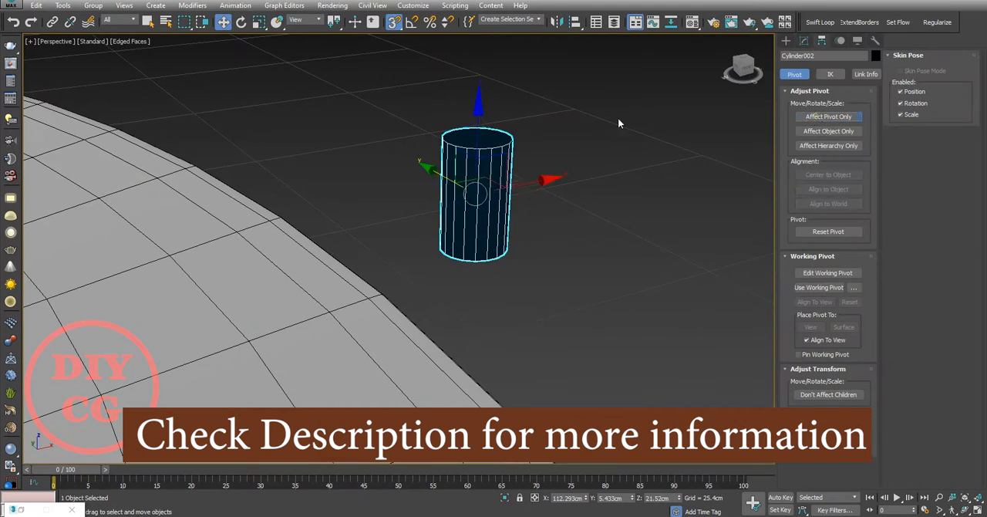
{"action": "middle_click_drag", "start_coordinate": [618, 124], "coordinate": [590, 142], "text": "alt"}
Step: Set the small cylinder's number of sides to 16
{"action": "scroll", "coordinate": [590, 143], "scroll_direction": "up", "scroll_amount": 4}
{"action": "left_click", "coordinate": [803, 43]}
{"action": "double_click", "coordinate": [850, 342]}
{"action": "type", "text": "1"}
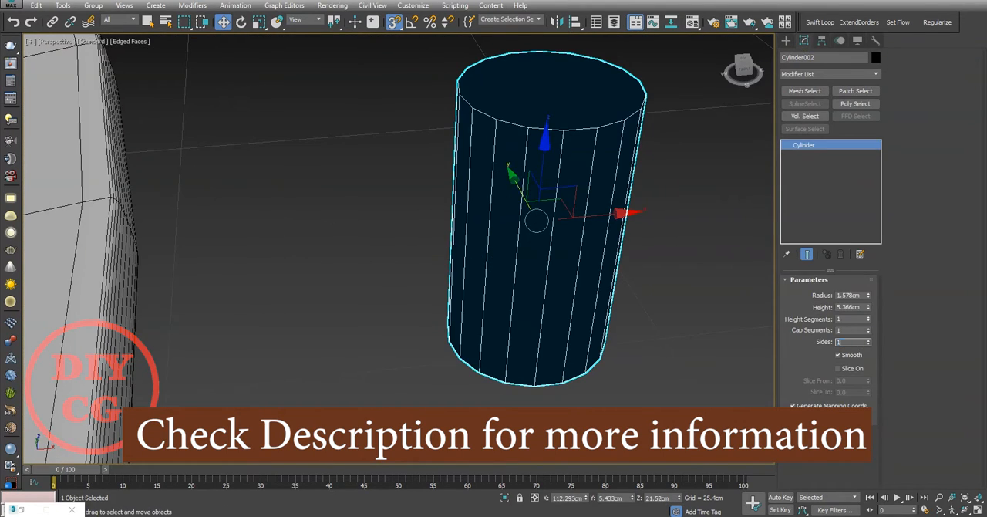
{"action": "type", "text": ".6"}
{"action": "key", "text": "Return"}
Step: Assign the grey VRay material Material #22 to the small cylinder and minimise the Material Editor
{"action": "middle_click_drag", "start_coordinate": [549, 278], "coordinate": [549, 271]}
{"action": "key", "text": "m"}
{"action": "left_click", "coordinate": [711, 229]}
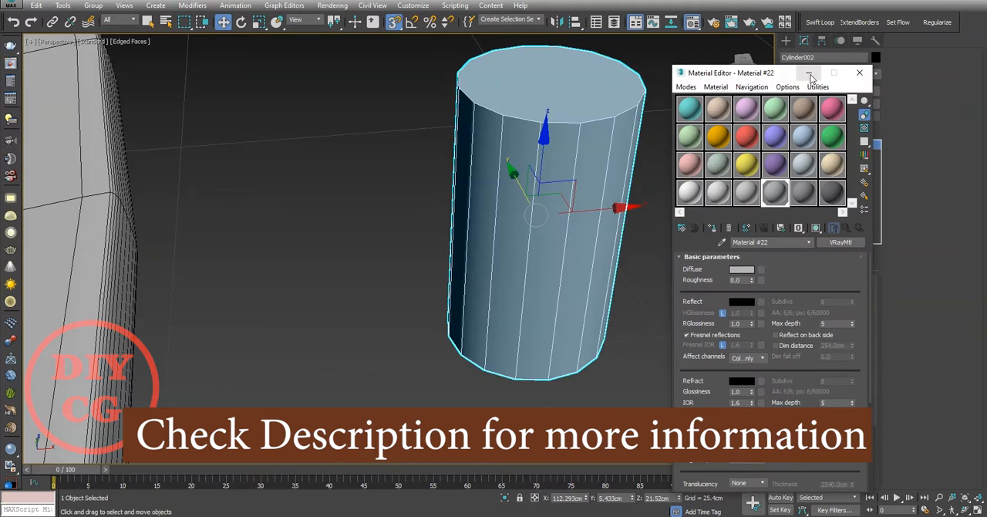
{"action": "left_click", "coordinate": [809, 73]}
Step: Convert the small cylinder to an Editable Poly and delete its top and bottom cap polygons
{"action": "right_click", "coordinate": [509, 174]}
{"action": "left_click", "coordinate": [683, 285]}
{"action": "key", "text": "4"}
{"action": "left_click", "coordinate": [533, 154]}
{"action": "middle_click_drag", "start_coordinate": [529, 290], "coordinate": [528, 181], "text": "alt"}
{"action": "left_click", "coordinate": [529, 317], "text": "ctrl"}
{"action": "key", "text": "Delete"}
{"action": "scroll", "coordinate": [512, 223], "scroll_direction": "down", "scroll_amount": 5}
{"action": "middle_click_drag", "start_coordinate": [512, 212], "coordinate": [506, 257], "text": "alt"}
{"action": "key", "text": "3"}
{"action": "left_click", "coordinate": [505, 266]}
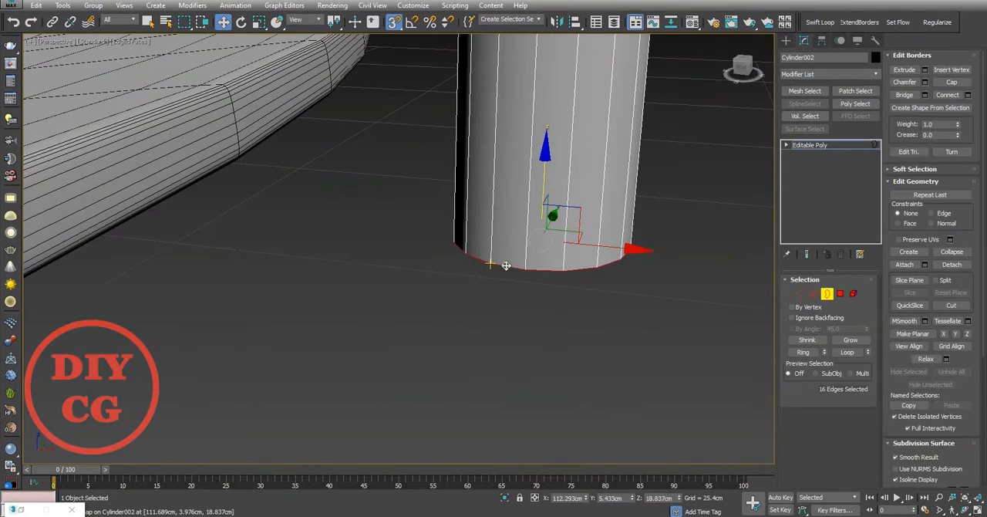
Step: Move the whole open cylinder close to the plate's rim in the front view, to X about 106.5 cm and Z about 20.7 cm
{"action": "key", "text": "f"}
{"action": "key", "text": "z"}
{"action": "scroll", "coordinate": [406, 262], "scroll_direction": "down", "scroll_amount": 7}
{"action": "middle_click_drag", "start_coordinate": [407, 264], "coordinate": [476, 298]}
{"action": "left_click", "coordinate": [610, 310]}
{"action": "left_click", "coordinate": [828, 293]}
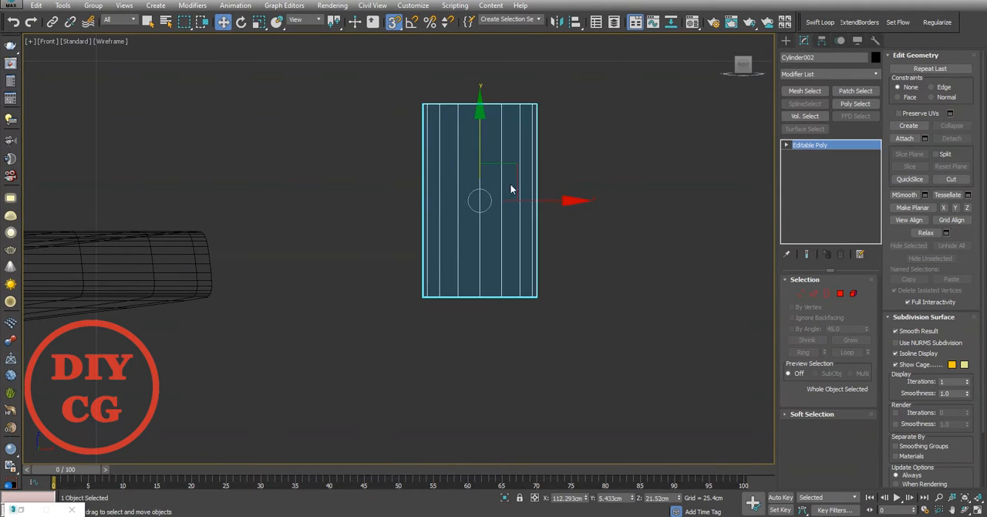
{"action": "left_click_drag", "start_coordinate": [510, 184], "coordinate": [304, 213]}
{"action": "scroll", "coordinate": [270, 286], "scroll_direction": "up", "scroll_amount": 3}
{"action": "middle_click_drag", "start_coordinate": [270, 287], "coordinate": [403, 287]}
Step: Extend the cylinder's bottom border with a new segment running down and towards the plate
{"action": "key", "text": "3"}
{"action": "left_click", "coordinate": [360, 342]}
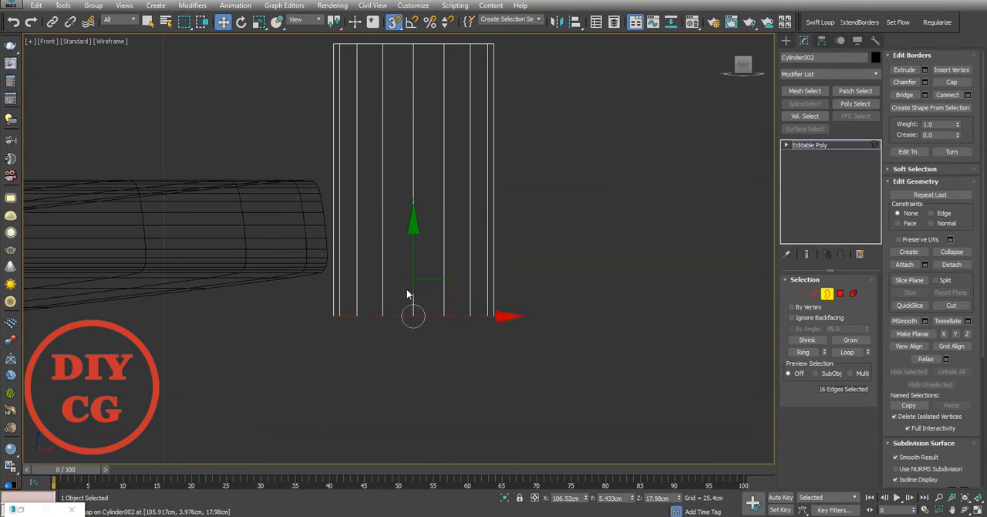
{"action": "scroll", "coordinate": [408, 294], "scroll_direction": "up", "scroll_amount": 2}
{"action": "left_click_drag", "start_coordinate": [449, 272], "coordinate": [323, 338], "text": "shift"}
Step: Select the edge loop at the tube's bend and rotate it by about 20 degrees in the front view
{"action": "key", "text": "2"}
{"action": "double_click", "coordinate": [375, 310]}
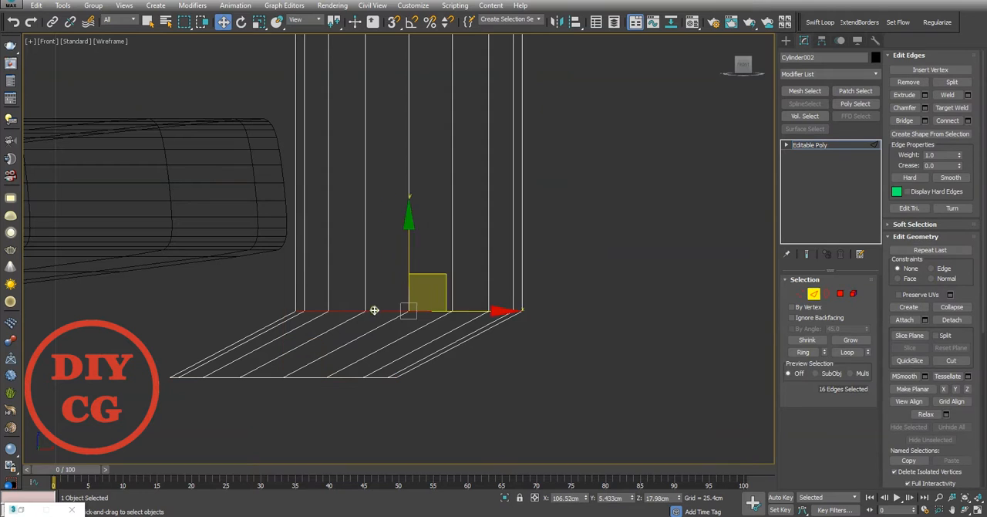
{"action": "key", "text": "e"}
{"action": "left_click_drag", "start_coordinate": [473, 263], "coordinate": [492, 289]}
{"action": "key", "text": "ctrl+z"}
{"action": "scroll", "coordinate": [569, 315], "scroll_direction": "down", "scroll_amount": 3}
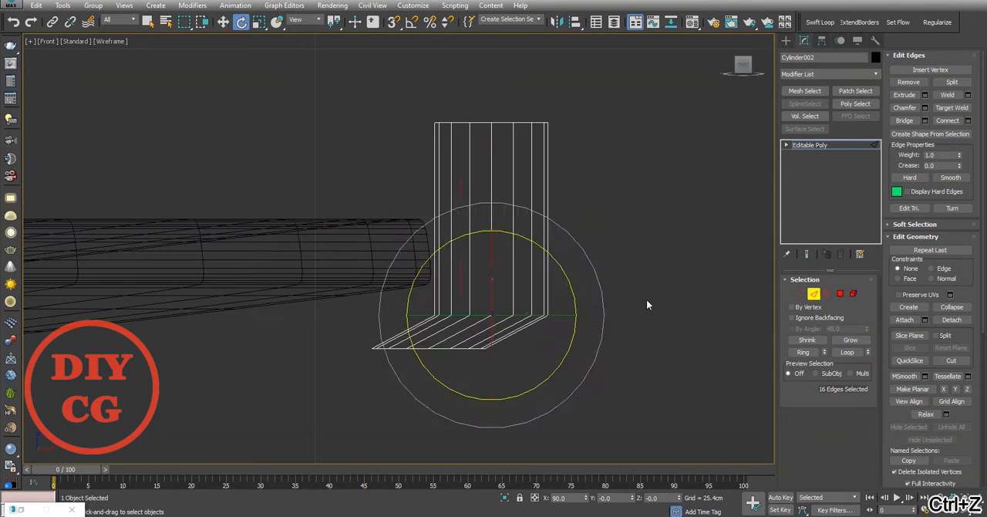
{"action": "left_click", "coordinate": [647, 302]}
{"action": "scroll", "coordinate": [518, 290], "scroll_direction": "up", "scroll_amount": 3}
{"action": "left_click_drag", "start_coordinate": [517, 273], "coordinate": [529, 302]}
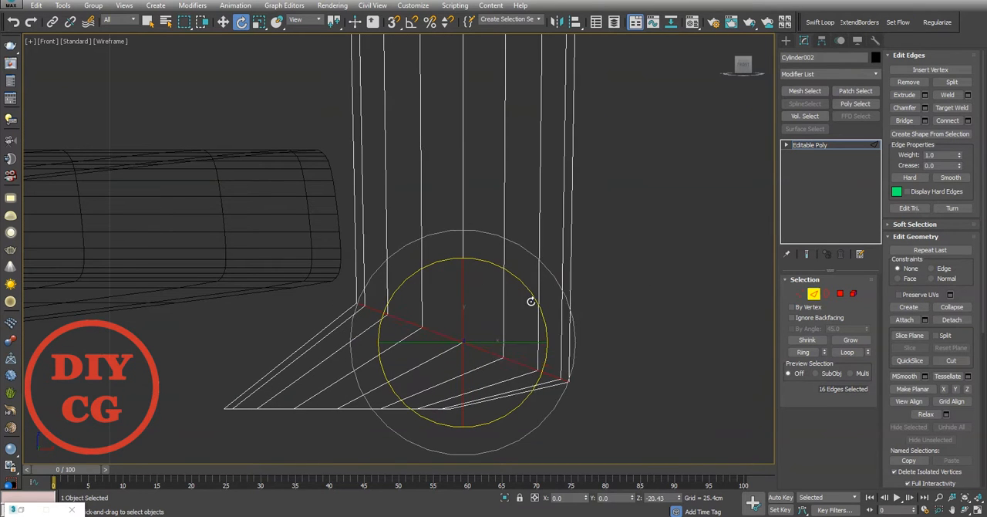
Step: Rotate the extended end border to nearly vertical and shift it further towards the plate's underside
{"action": "left_click", "coordinate": [663, 310]}
{"action": "left_click_drag", "start_coordinate": [413, 359], "coordinate": [422, 404]}
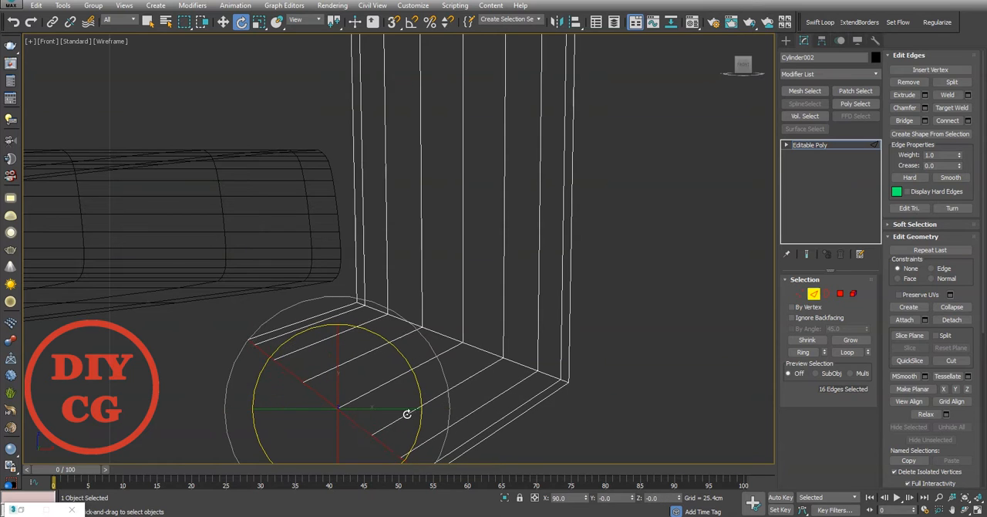
{"action": "middle_click_drag", "start_coordinate": [407, 414], "coordinate": [437, 361]}
{"action": "key", "text": "w"}
{"action": "left_click_drag", "start_coordinate": [427, 349], "coordinate": [341, 350]}
{"action": "key", "text": "e"}
{"action": "left_click_drag", "start_coordinate": [349, 303], "coordinate": [375, 347]}
{"action": "middle_click_drag", "start_coordinate": [305, 340], "coordinate": [312, 321]}
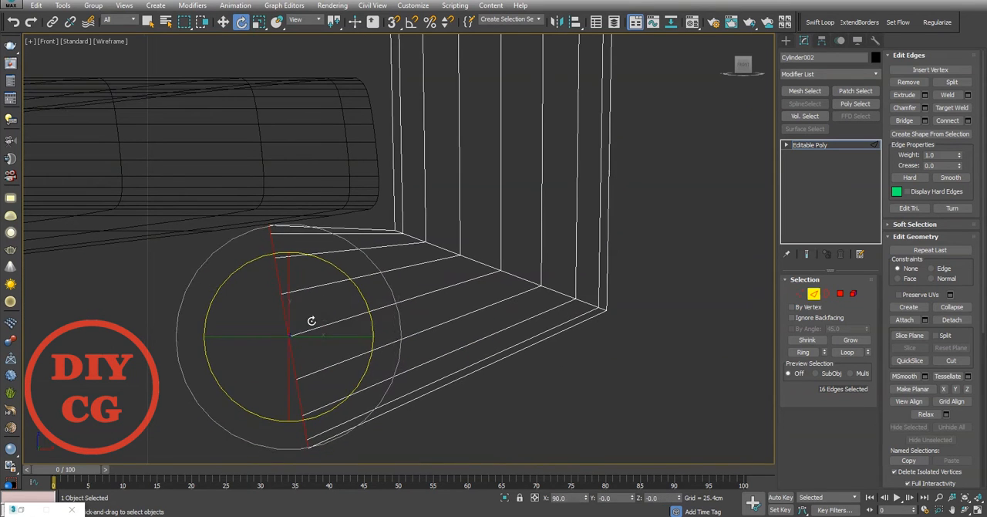
Step: Scale down the end border and move it beneath the plate's edge, to X about 102.6 cm and Z about 17.5 cm
{"action": "key", "text": "r"}
{"action": "left_click_drag", "start_coordinate": [308, 324], "coordinate": [296, 348]}
{"action": "middle_click_drag", "start_coordinate": [302, 347], "coordinate": [411, 304]}
{"action": "key", "text": "w"}
{"action": "left_click_drag", "start_coordinate": [412, 256], "coordinate": [337, 225]}
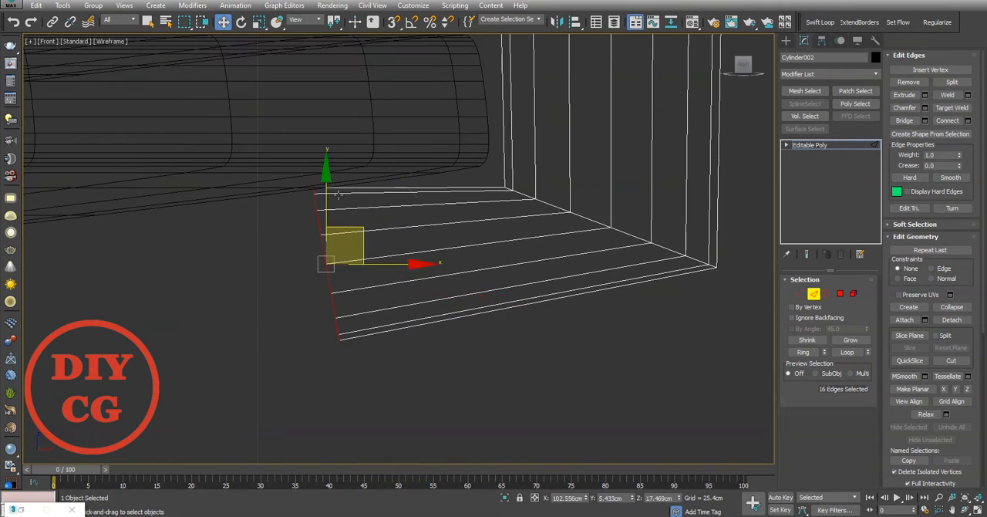
{"action": "key", "text": "r"}
{"action": "left_click_drag", "start_coordinate": [331, 188], "coordinate": [335, 229]}
Step: Flatten the end border into a straight line along X and widen it along Y in the top view
{"action": "key", "text": "t"}
{"action": "scroll", "coordinate": [399, 197], "scroll_direction": "up", "scroll_amount": 5}
{"action": "left_click_drag", "start_coordinate": [446, 297], "coordinate": [199, 299]}
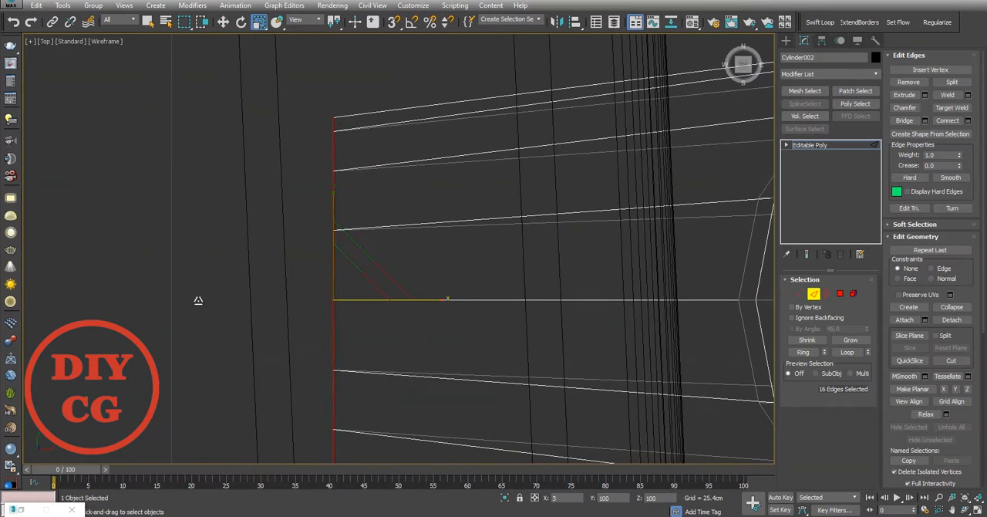
{"action": "scroll", "coordinate": [376, 188], "scroll_direction": "down", "scroll_amount": 5}
{"action": "left_click_drag", "start_coordinate": [360, 133], "coordinate": [360, 101]}
Step: Extend the end border under the plate to X about 100.8 cm and widen it along Y
{"action": "key", "text": "w"}
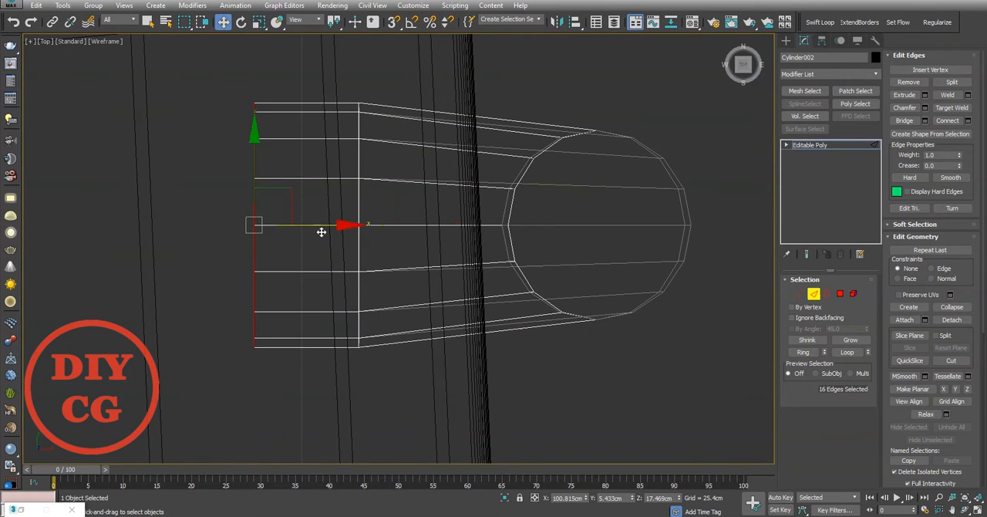
{"action": "key", "text": "r"}
{"action": "left_click_drag", "start_coordinate": [255, 150], "coordinate": [254, 133]}
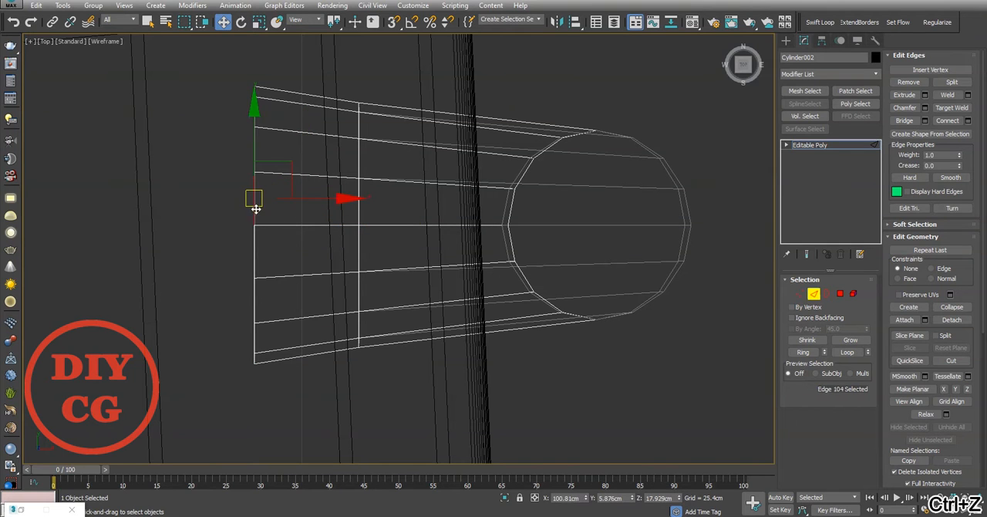
Step: Extend the open end border by another segment to X about 99.5 cm
{"action": "key", "text": "3"}
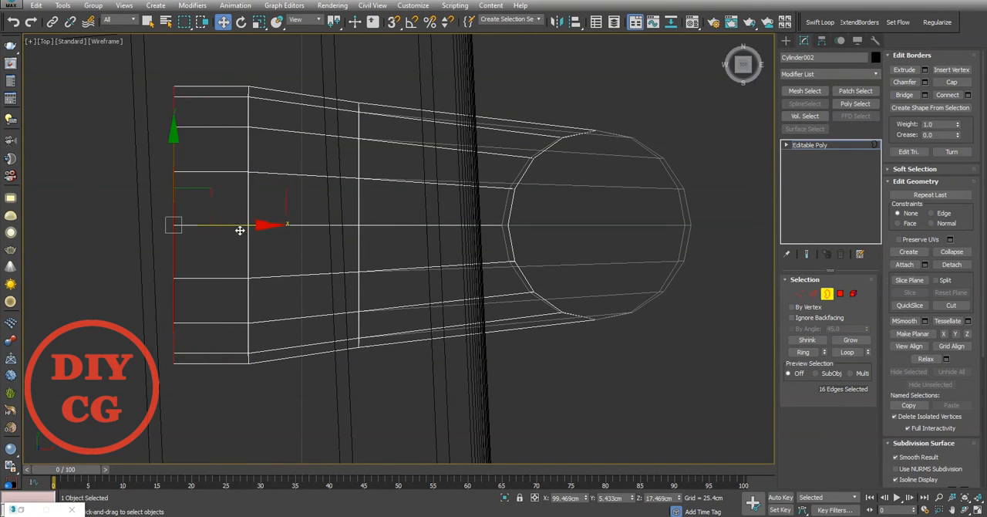
{"action": "key", "text": "p"}
{"action": "middle_click_drag", "start_coordinate": [285, 233], "coordinate": [571, 193], "text": "alt"}
{"action": "middle_click_drag", "start_coordinate": [355, 199], "coordinate": [394, 189], "text": "alt"}
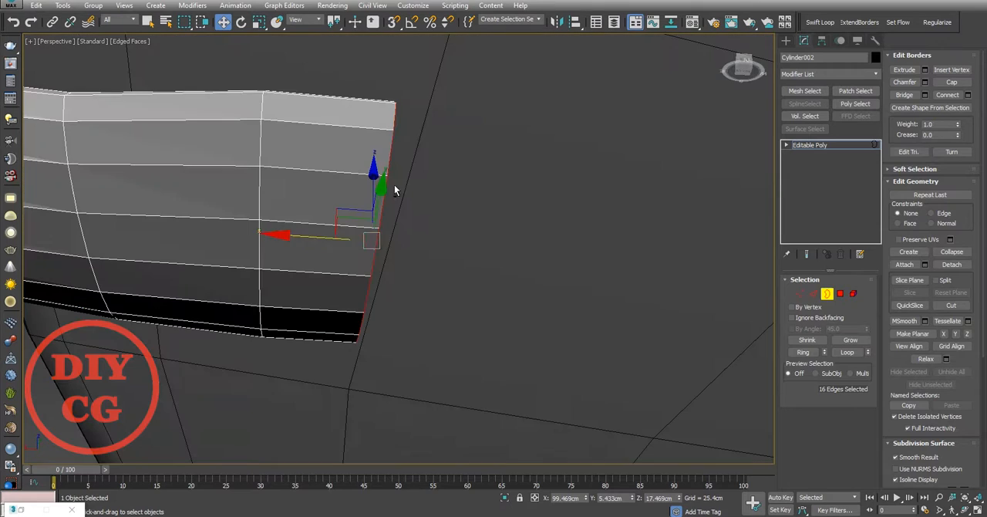
Step: Move the edges of the open end outwards to form a rounded tip
{"action": "middle_click_drag", "start_coordinate": [458, 147], "coordinate": [381, 265], "text": "alt"}
{"action": "key", "text": "2"}
{"action": "left_click_drag", "start_coordinate": [515, 202], "coordinate": [581, 269], "text": "alt"}
{"action": "middle_click_drag", "start_coordinate": [494, 254], "coordinate": [418, 303], "text": "alt"}
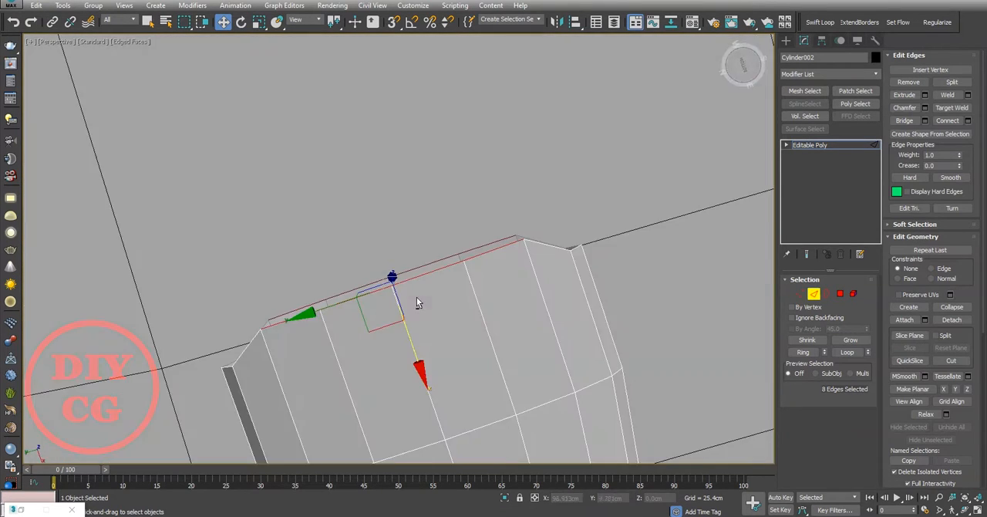
Step: Select the two outermost side vertices of the open tip and move them back along X to refine its curve
{"action": "key", "text": "1"}
{"action": "left_click", "coordinate": [385, 258]}
{"action": "left_click", "coordinate": [444, 236]}
{"action": "scroll", "coordinate": [610, 247], "scroll_direction": "up", "scroll_amount": 5}
{"action": "left_click_drag", "start_coordinate": [551, 203], "coordinate": [460, 258]}
{"action": "scroll", "coordinate": [540, 208], "scroll_direction": "down", "scroll_amount": 5}
{"action": "left_click_drag", "start_coordinate": [166, 312], "coordinate": [197, 351], "text": "ctrl"}
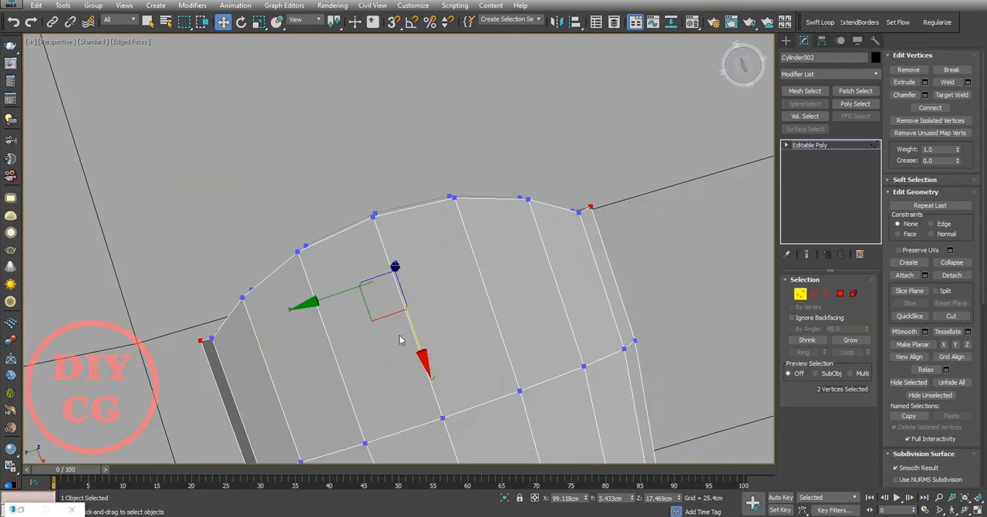
{"action": "middle_click_drag", "start_coordinate": [420, 347], "coordinate": [496, 510], "text": "alt"}
Step: Select the upper and lower edges of the open tip, leaving out the side edges, and bridge them
{"action": "scroll", "coordinate": [423, 317], "scroll_direction": "up", "scroll_amount": 3}
{"action": "middle_click_drag", "start_coordinate": [422, 316], "coordinate": [416, 378], "text": "alt"}
{"action": "key", "text": "2"}
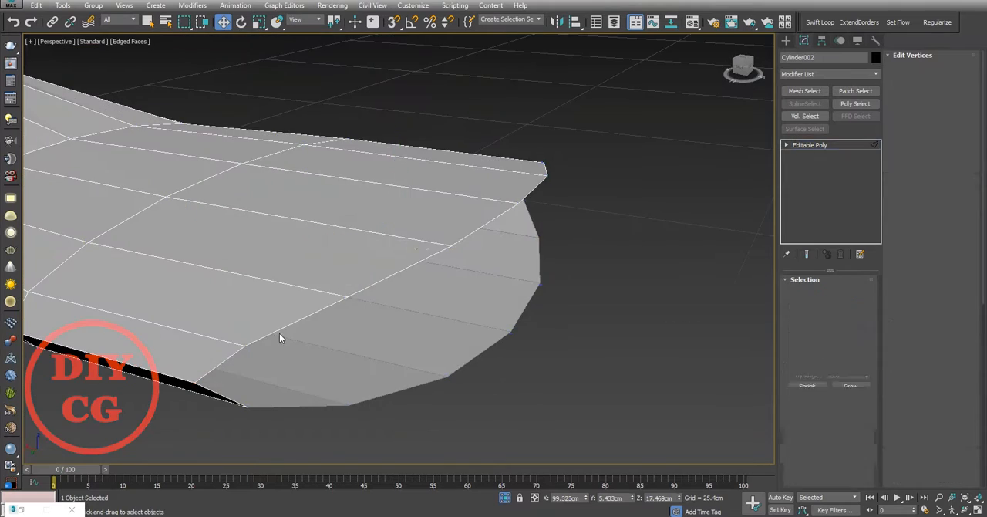
{"action": "double_click", "coordinate": [279, 332]}
{"action": "left_click", "coordinate": [211, 296], "text": "alt"}
{"action": "middle_click_drag", "start_coordinate": [235, 388], "coordinate": [371, 297], "text": "alt"}
{"action": "left_click", "coordinate": [216, 301], "text": "alt"}
{"action": "scroll", "coordinate": [216, 301], "scroll_direction": "down", "scroll_amount": 4}
{"action": "scroll", "coordinate": [374, 297], "scroll_direction": "up", "scroll_amount": 4}
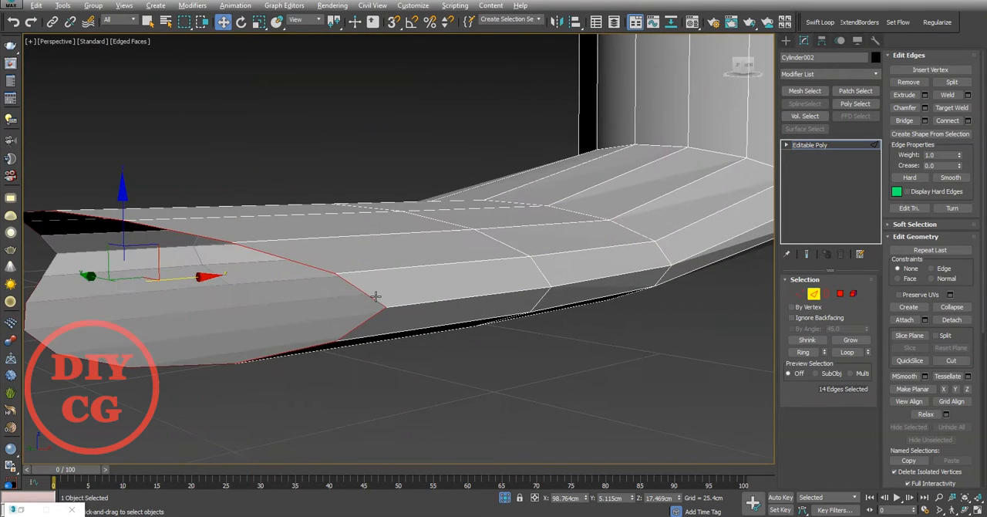
{"action": "scroll", "coordinate": [412, 317], "scroll_direction": "down", "scroll_amount": 5}
{"action": "scroll", "coordinate": [422, 226], "scroll_direction": "up", "scroll_amount": 8}
Step: Add a horizontal edge loop midway up the bridged faces of the tip with Swift Loop
{"action": "left_click", "coordinate": [354, 205]}
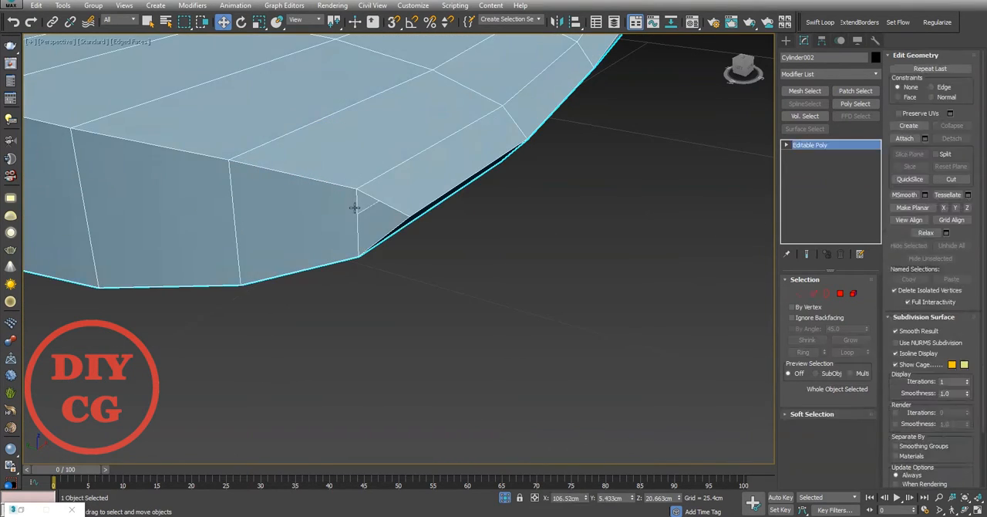
{"action": "left_click", "coordinate": [243, 234]}
{"action": "right_click", "coordinate": [243, 235]}
{"action": "key", "text": "1"}
{"action": "middle_click_drag", "start_coordinate": [255, 234], "coordinate": [330, 236], "text": "alt"}
Step: Select the remaining open border at the side of the tip and cap it
{"action": "left_click", "coordinate": [827, 293]}
{"action": "left_click", "coordinate": [322, 269]}
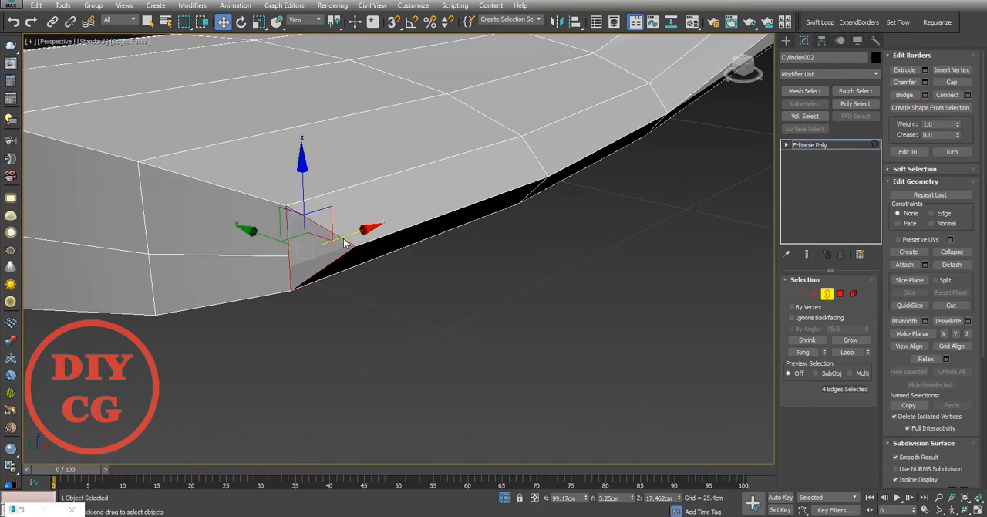
{"action": "scroll", "coordinate": [322, 270], "scroll_direction": "down", "scroll_amount": 6}
{"action": "middle_click_drag", "start_coordinate": [322, 269], "coordinate": [437, 344], "text": "alt"}
{"action": "scroll", "coordinate": [411, 365], "scroll_direction": "up", "scroll_amount": 4}
{"action": "key", "text": "alt+p"}
{"action": "scroll", "coordinate": [411, 365], "scroll_direction": "down", "scroll_amount": 4}
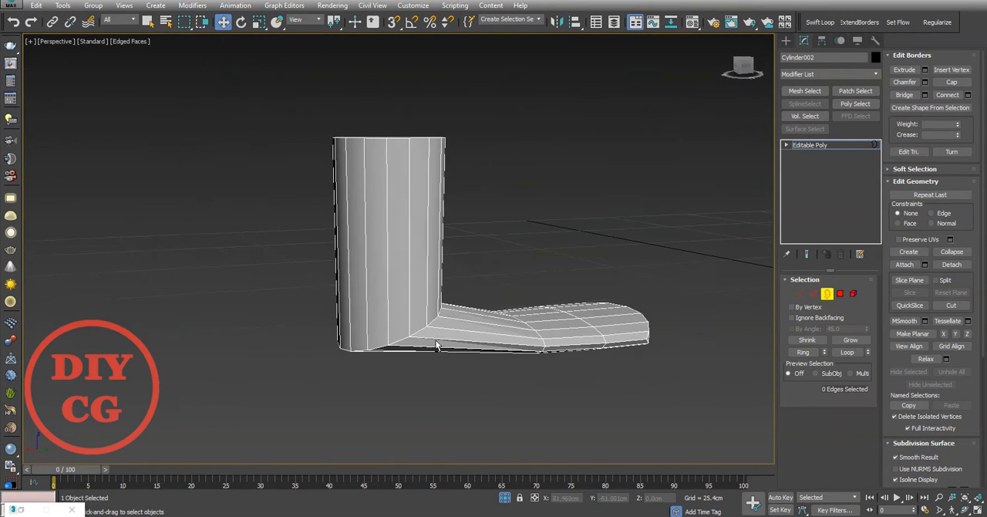
Step: Select the side polygons of the upright tube and scale them down uniformly
{"action": "left_click", "coordinate": [828, 294]}
{"action": "left_click", "coordinate": [840, 293]}
{"action": "left_click_drag", "start_coordinate": [494, 202], "coordinate": [272, 237]}
{"action": "key", "text": "e"}
{"action": "key", "text": "r"}
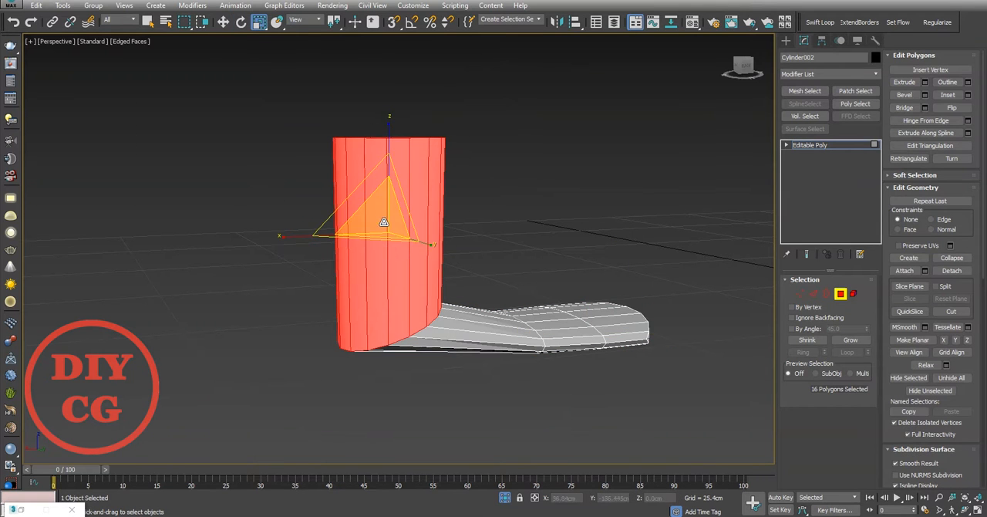
{"action": "middle_click_drag", "start_coordinate": [381, 222], "coordinate": [383, 255], "text": "alt"}
Step: Select the edge loop where the upright meets the tip and preview a chamfer of about 1.914 cm with 2 segments
{"action": "left_click", "coordinate": [814, 294]}
{"action": "scroll", "coordinate": [392, 300], "scroll_direction": "up", "scroll_amount": 4}
{"action": "double_click", "coordinate": [394, 300]}
{"action": "right_click", "coordinate": [452, 269]}
{"action": "left_click", "coordinate": [337, 328]}
{"action": "scroll", "coordinate": [337, 329], "scroll_direction": "down", "scroll_amount": 3}
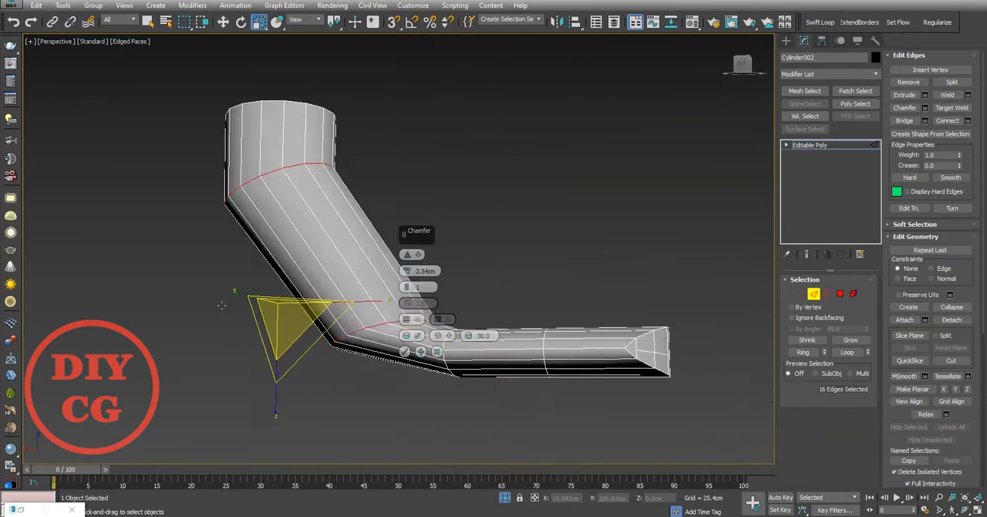
{"action": "middle_click_drag", "start_coordinate": [416, 324], "coordinate": [258, 310], "text": "alt"}
{"action": "left_click_drag", "start_coordinate": [408, 271], "coordinate": [409, 274]}
{"action": "left_click", "coordinate": [407, 285]}
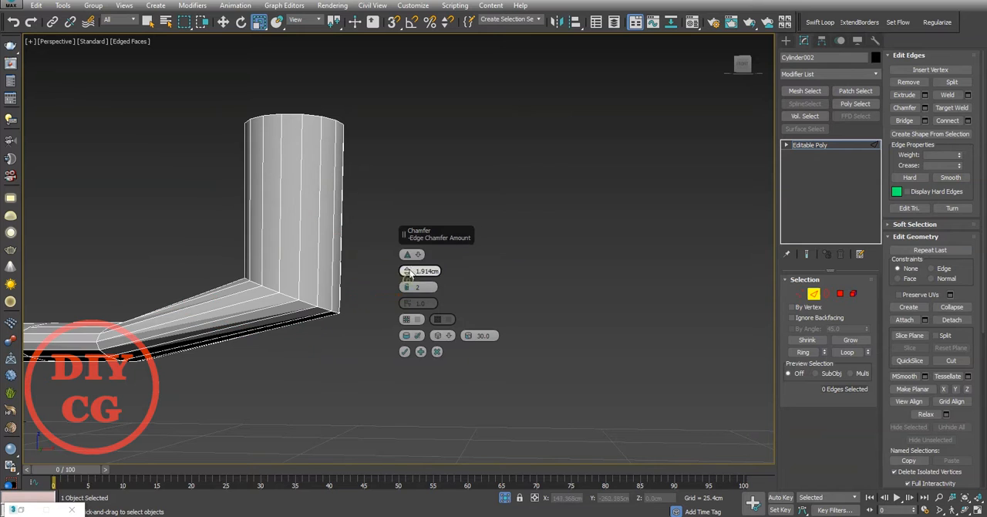
Step: Reselect the lower bend's edge loop and chamfer it by about 2.353 cm with 5 segments
{"action": "double_click", "coordinate": [306, 304]}
{"action": "left_click", "coordinate": [408, 275]}
{"action": "middle_click_drag", "start_coordinate": [409, 279], "coordinate": [525, 316], "text": "alt"}
{"action": "left_click", "coordinate": [408, 284]}
{"action": "left_click", "coordinate": [407, 285]}
{"action": "left_click_drag", "start_coordinate": [407, 270], "coordinate": [408, 261]}
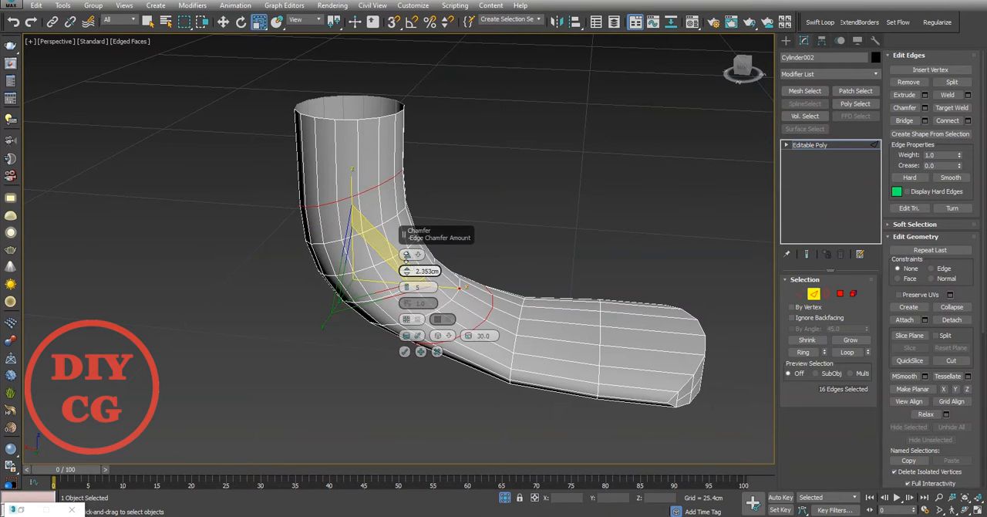
{"action": "left_click", "coordinate": [403, 351]}
Step: Add an edge loop across the flattened tip close to its end with Swift Loop
{"action": "left_click", "coordinate": [382, 373]}
{"action": "middle_click_drag", "start_coordinate": [382, 372], "coordinate": [332, 293], "text": "alt"}
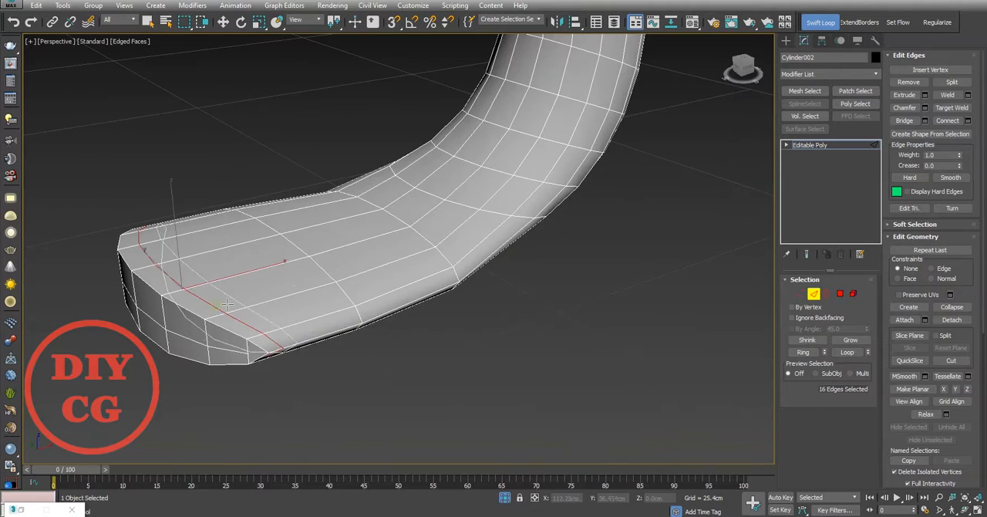
{"action": "scroll", "coordinate": [227, 304], "scroll_direction": "up", "scroll_amount": 2}
{"action": "left_click", "coordinate": [224, 315]}
{"action": "scroll", "coordinate": [226, 315], "scroll_direction": "down", "scroll_amount": 3}
Step: Select the vertices at the end of the tip and scale them down slightly along Z to taper it
{"action": "key", "text": "w"}
{"action": "middle_click_drag", "start_coordinate": [350, 370], "coordinate": [325, 308], "text": "alt"}
{"action": "key", "text": "1"}
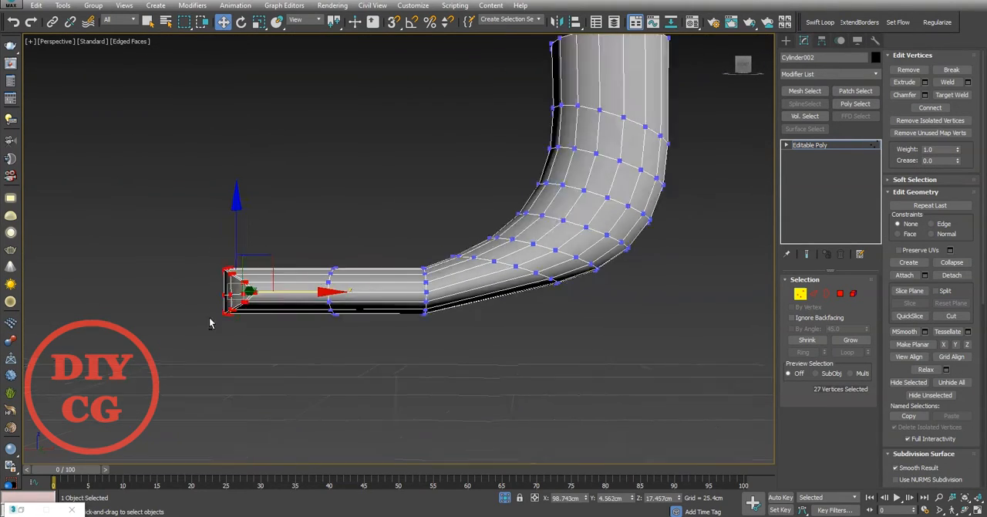
{"action": "middle_click_drag", "start_coordinate": [210, 323], "coordinate": [216, 408], "text": "alt"}
{"action": "scroll", "coordinate": [217, 407], "scroll_direction": "up", "scroll_amount": 1}
{"action": "key", "text": "r"}
{"action": "left_click_drag", "start_coordinate": [236, 209], "coordinate": [236, 217]}
{"action": "left_click", "coordinate": [392, 295]}
Step: Leave vertex editing and end the tube's isolation to bring back the plate
{"action": "scroll", "coordinate": [335, 348], "scroll_direction": "down", "scroll_amount": 5}
{"action": "middle_click_drag", "start_coordinate": [335, 348], "coordinate": [288, 359], "text": "alt"}
{"action": "key", "text": "1"}
{"action": "left_click", "coordinate": [261, 372]}
{"action": "left_click", "coordinate": [505, 498]}
{"action": "scroll", "coordinate": [479, 362], "scroll_direction": "down", "scroll_amount": 5}
{"action": "scroll", "coordinate": [471, 340], "scroll_direction": "up", "scroll_amount": 2}
Step: Select the open border at the top of the upright and move it up along Z to lengthen the tube
{"action": "left_click", "coordinate": [453, 304]}
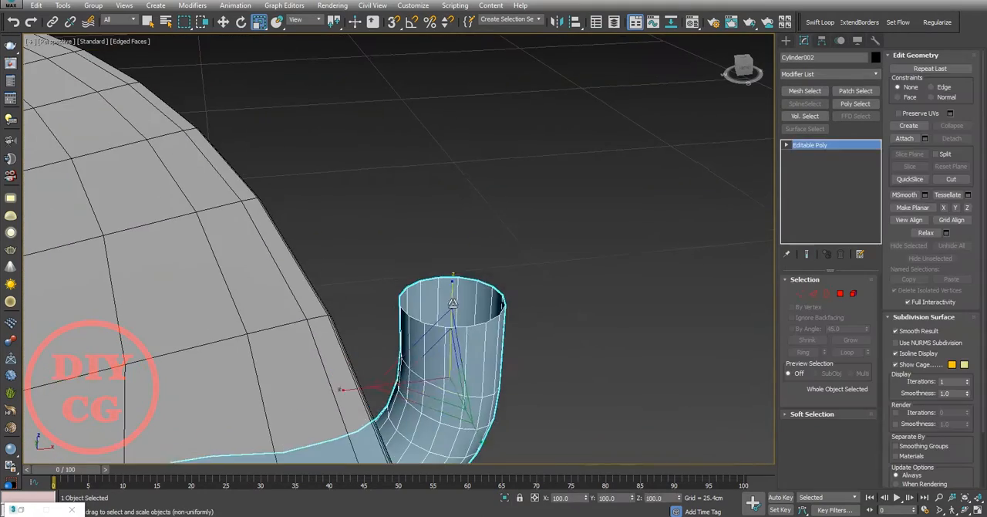
{"action": "key", "text": "3"}
{"action": "left_click", "coordinate": [465, 278]}
{"action": "scroll", "coordinate": [464, 278], "scroll_direction": "down", "scroll_amount": 5}
{"action": "scroll", "coordinate": [453, 287], "scroll_direction": "up", "scroll_amount": 1}
{"action": "key", "text": "w"}
{"action": "left_click_drag", "start_coordinate": [454, 251], "coordinate": [455, 192]}
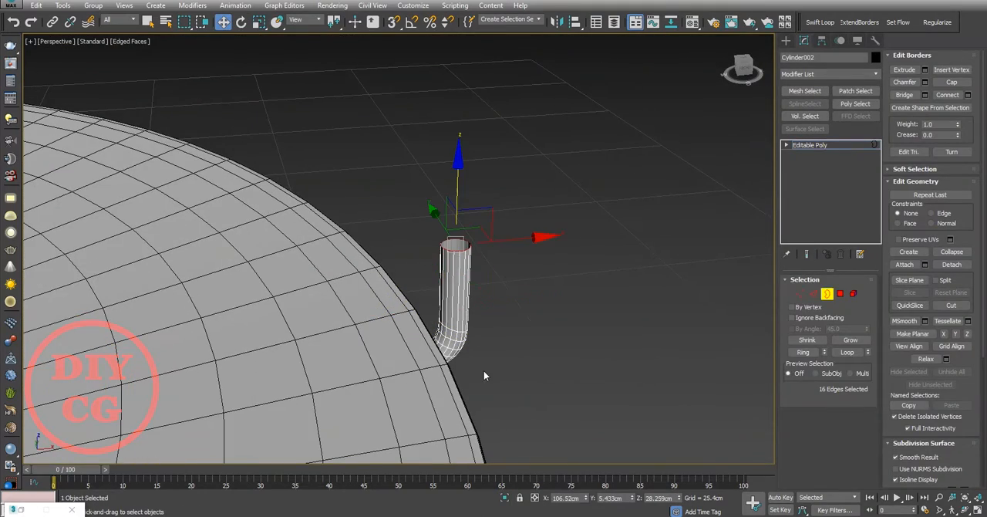
Step: In the front view, move the open top border toward the plate so that the upright leans inward
{"action": "key", "text": "f"}
{"action": "key", "text": "z"}
{"action": "scroll", "coordinate": [438, 331], "scroll_direction": "down", "scroll_amount": 8}
{"action": "scroll", "coordinate": [438, 331], "scroll_direction": "up", "scroll_amount": 2}
{"action": "left_click_drag", "start_coordinate": [465, 300], "coordinate": [410, 278]}
{"action": "scroll", "coordinate": [409, 276], "scroll_direction": "down", "scroll_amount": 2}
{"action": "middle_click_drag", "start_coordinate": [410, 273], "coordinate": [418, 297]}
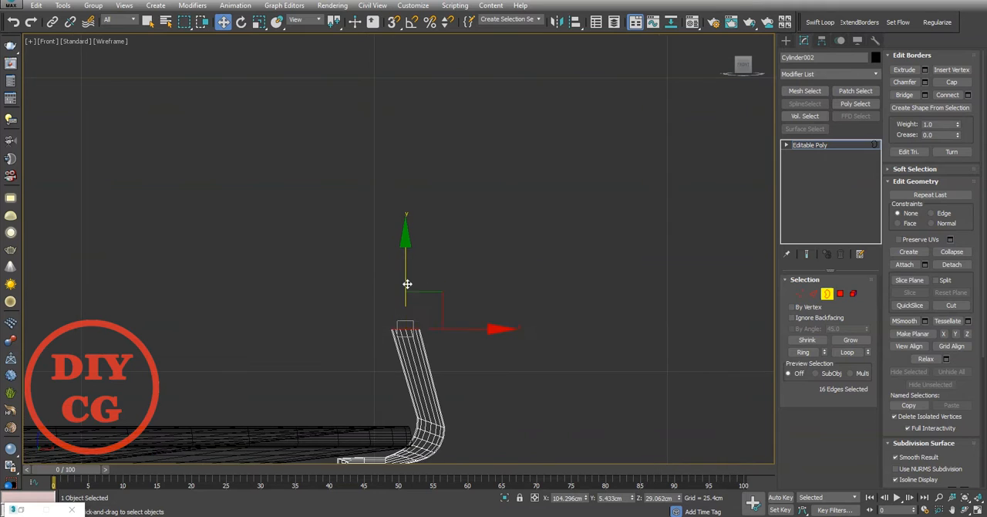
Step: Extrude the open border up and away from the plate in two short segments, rotating it to form a bend
{"action": "scroll", "coordinate": [400, 270], "scroll_direction": "up", "scroll_amount": 3}
{"action": "left_click_drag", "start_coordinate": [429, 289], "coordinate": [458, 271]}
{"action": "key", "text": "e"}
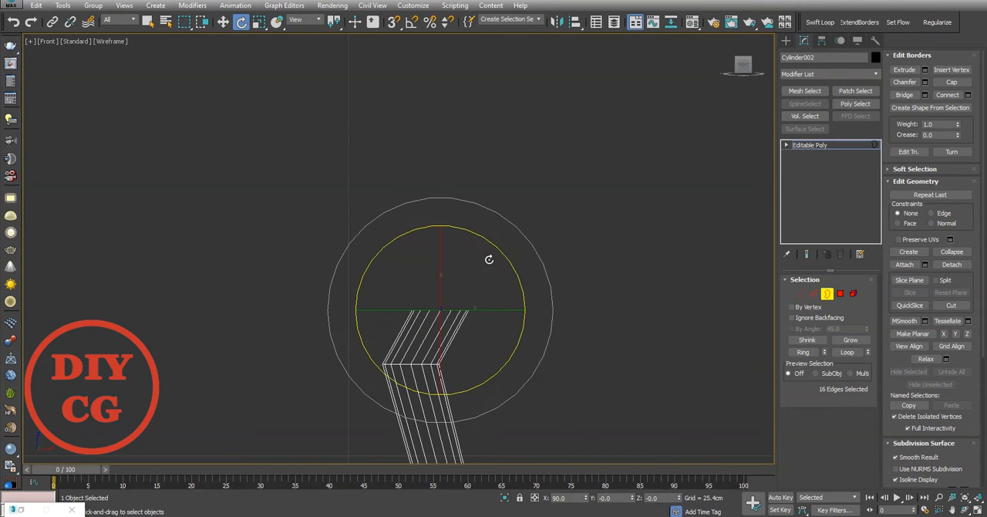
{"action": "key", "text": "w"}
{"action": "middle_click_drag", "start_coordinate": [485, 282], "coordinate": [385, 291]}
{"action": "key", "text": "e"}
{"action": "key", "text": "w"}
Step: Extrude the open border outward into a long, nearly horizontal arm and rotate its end to face outward
{"action": "scroll", "coordinate": [465, 289], "scroll_direction": "down", "scroll_amount": 4}
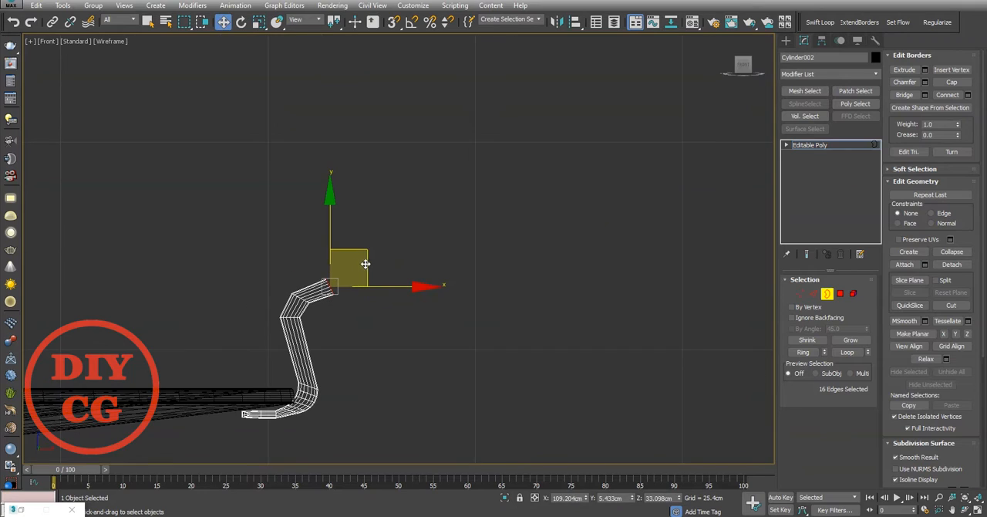
{"action": "scroll", "coordinate": [434, 282], "scroll_direction": "up", "scroll_amount": 5}
{"action": "key", "text": "e"}
{"action": "scroll", "coordinate": [490, 264], "scroll_direction": "down", "scroll_amount": 4}
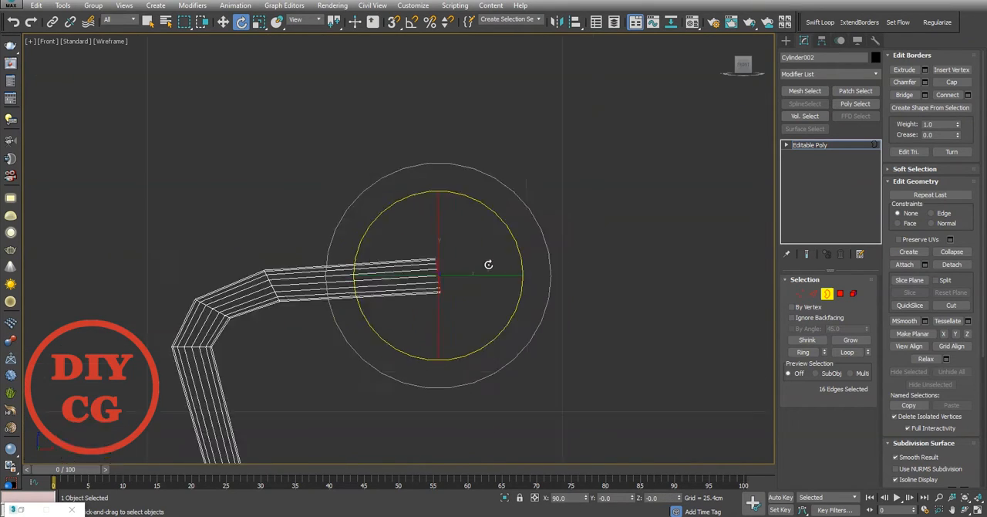
Step: Try to chamfer the three edge loops of the upper bend by about 1.033 cm with 3 segments
{"action": "key", "text": "p"}
{"action": "left_click", "coordinate": [404, 352]}
{"action": "scroll", "coordinate": [448, 337], "scroll_direction": "down", "scroll_amount": 3}
{"action": "middle_click_drag", "start_coordinate": [486, 323], "coordinate": [544, 327], "text": "alt"}
{"action": "scroll", "coordinate": [466, 341], "scroll_direction": "up", "scroll_amount": 5}
{"action": "key", "text": "2"}
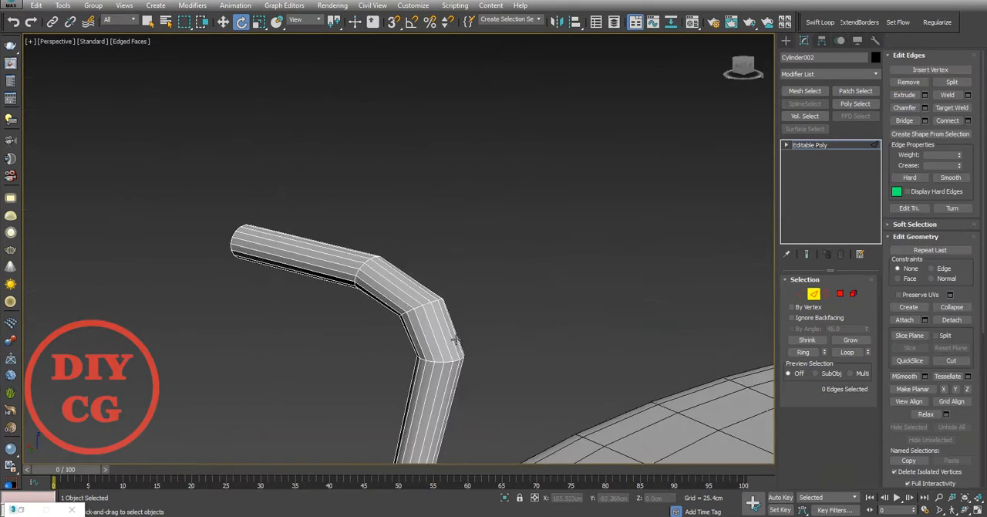
{"action": "middle_click_drag", "start_coordinate": [454, 337], "coordinate": [447, 315], "text": "alt"}
{"action": "left_click", "coordinate": [447, 348]}
{"action": "left_click", "coordinate": [858, 350]}
{"action": "right_click", "coordinate": [531, 245]}
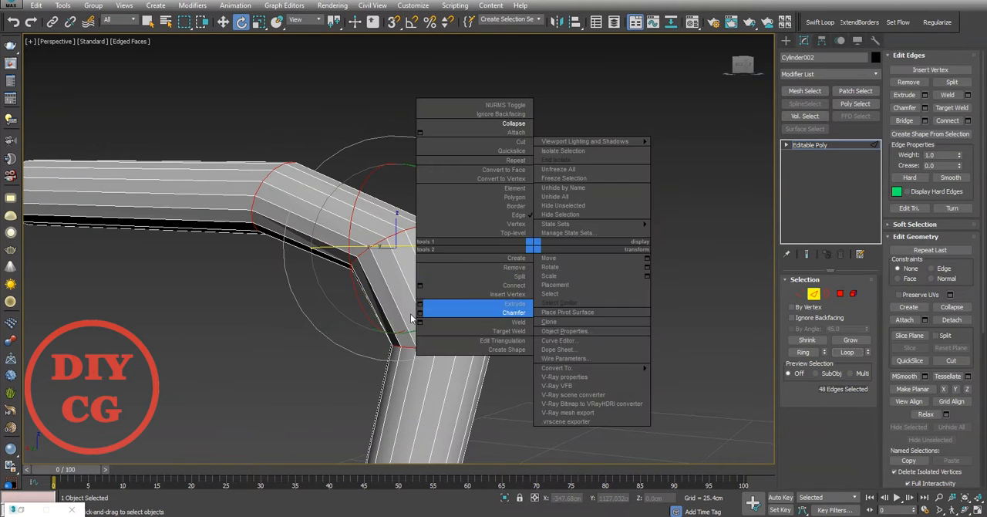
{"action": "left_click", "coordinate": [418, 312]}
{"action": "mouse_move", "coordinate": [407, 271]}
{"action": "left_mouse_down"}
{"action": "mouse_move", "coordinate": [411, 245]}
{"action": "mouse_move", "coordinate": [414, 259]}
{"action": "left_mouse_up"}
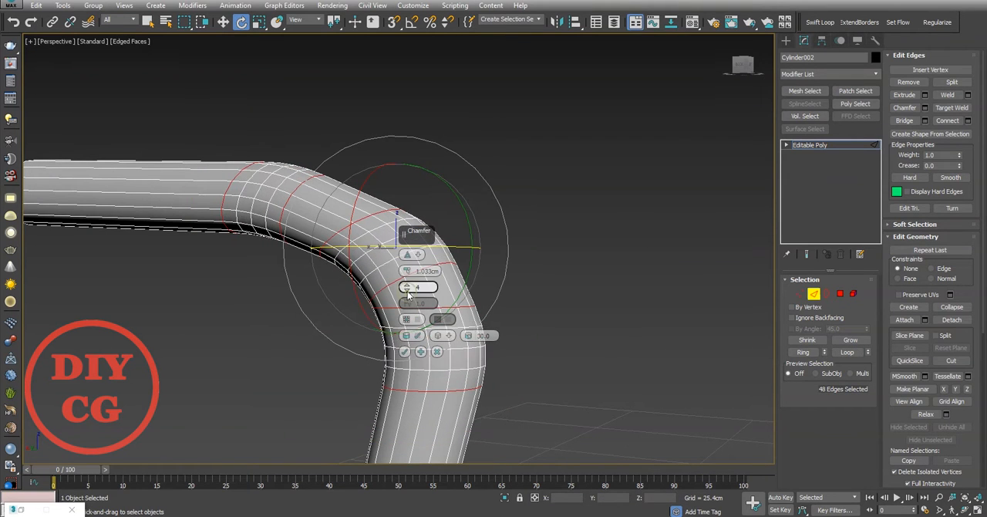
{"action": "middle_click_drag", "start_coordinate": [403, 276], "coordinate": [310, 279], "text": "alt"}
{"action": "scroll", "coordinate": [400, 288], "scroll_direction": "up", "scroll_amount": 3}
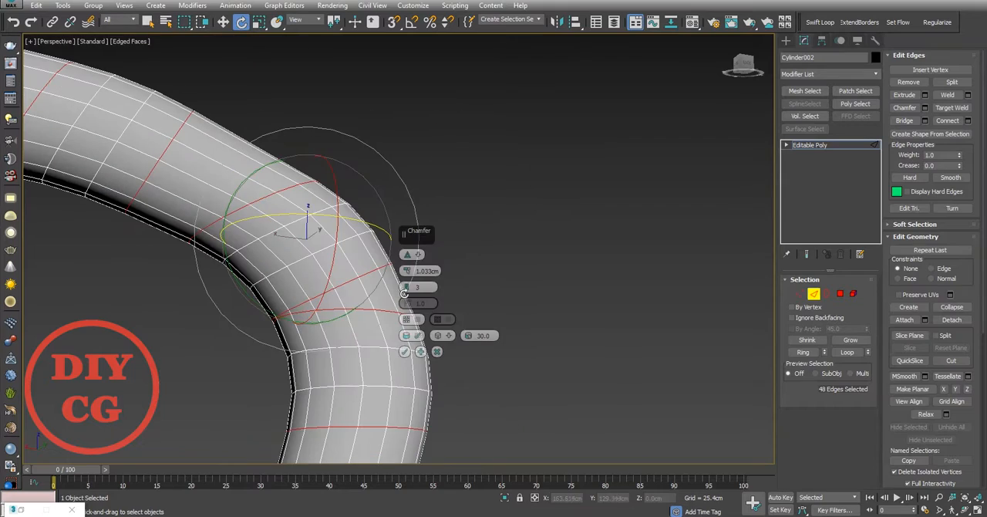
{"action": "left_click_drag", "start_coordinate": [407, 272], "coordinate": [405, 265]}
{"action": "left_click", "coordinate": [437, 352]}
Step: Remove the middle edge loop of the upper bend
{"action": "scroll", "coordinate": [313, 226], "scroll_direction": "down", "scroll_amount": 5}
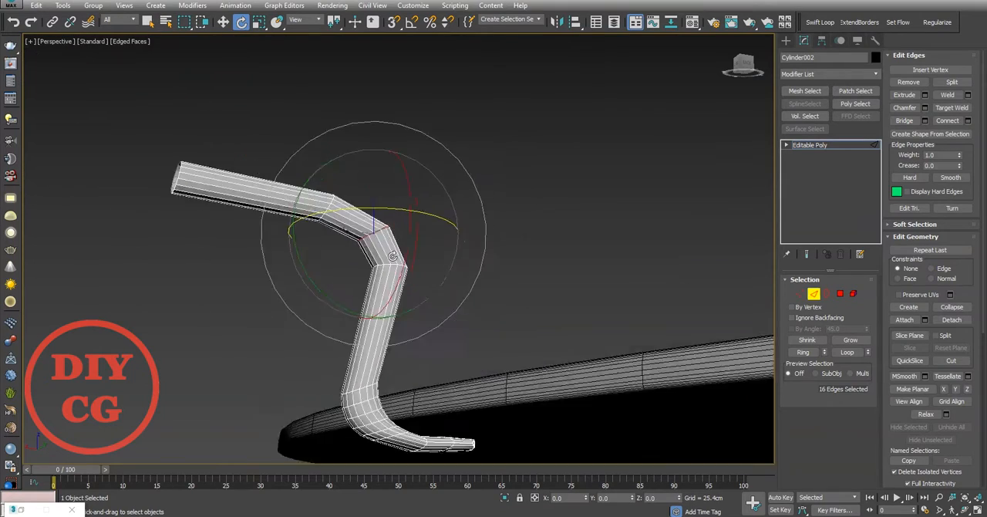
{"action": "key", "text": "ctrl+BackSpace"}
{"action": "scroll", "coordinate": [391, 264], "scroll_direction": "up", "scroll_amount": 5}
Step: Try to chamfer the two remaining edge loops of the upper bend by about 0.876 cm with 3 segments
{"action": "right_click", "coordinate": [569, 203]}
{"action": "left_click", "coordinate": [454, 269]}
{"action": "scroll", "coordinate": [408, 262], "scroll_direction": "down", "scroll_amount": 5}
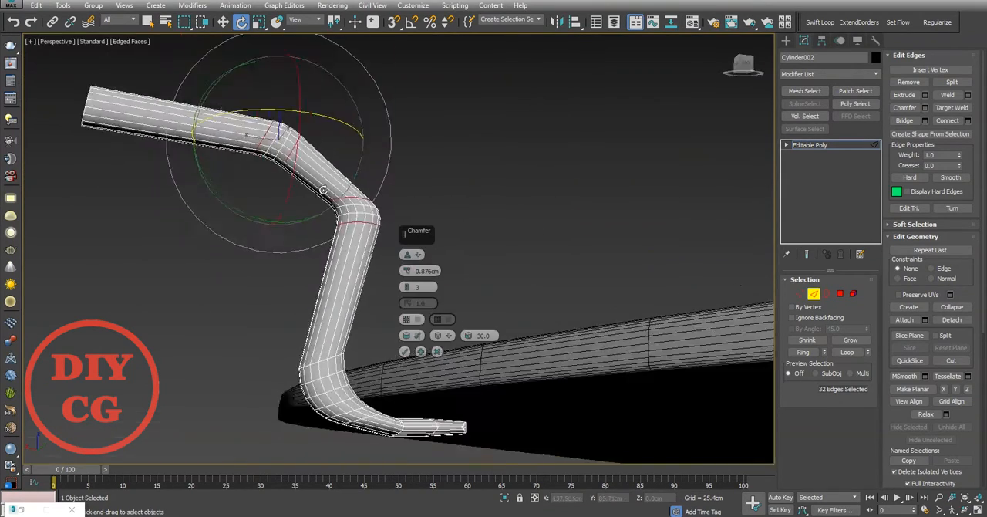
{"action": "scroll", "coordinate": [410, 261], "scroll_direction": "up", "scroll_amount": 6}
{"action": "left_click_drag", "start_coordinate": [407, 271], "coordinate": [408, 283]}
{"action": "scroll", "coordinate": [432, 340], "scroll_direction": "down", "scroll_amount": 3}
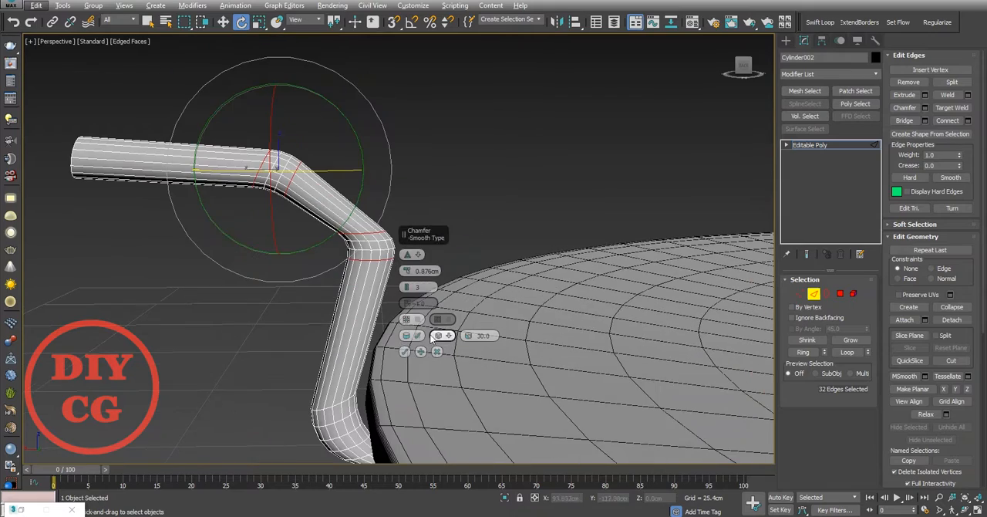
{"action": "scroll", "coordinate": [339, 216], "scroll_direction": "up", "scroll_amount": 5}
Step: Insert a new edge loop midway along the upper bend's slanted segment and move it up and outward
{"action": "key", "text": "2"}
{"action": "key", "text": "2"}
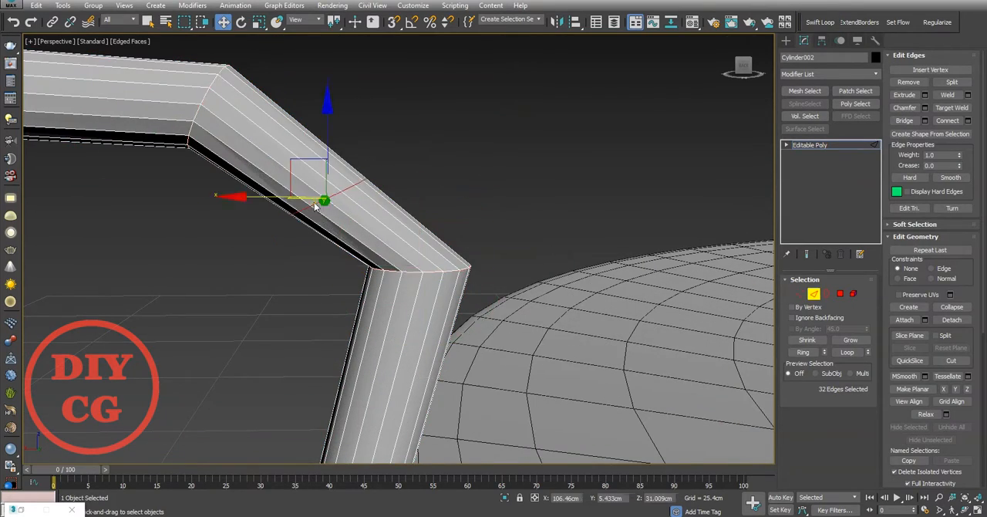
{"action": "left_click", "coordinate": [314, 205]}
{"action": "right_click", "coordinate": [315, 206]}
{"action": "scroll", "coordinate": [332, 174], "scroll_direction": "up", "scroll_amount": 2}
{"action": "left_click_drag", "start_coordinate": [304, 194], "coordinate": [359, 154]}
{"action": "scroll", "coordinate": [429, 142], "scroll_direction": "down", "scroll_amount": 6}
{"action": "scroll", "coordinate": [420, 200], "scroll_direction": "up", "scroll_amount": 5}
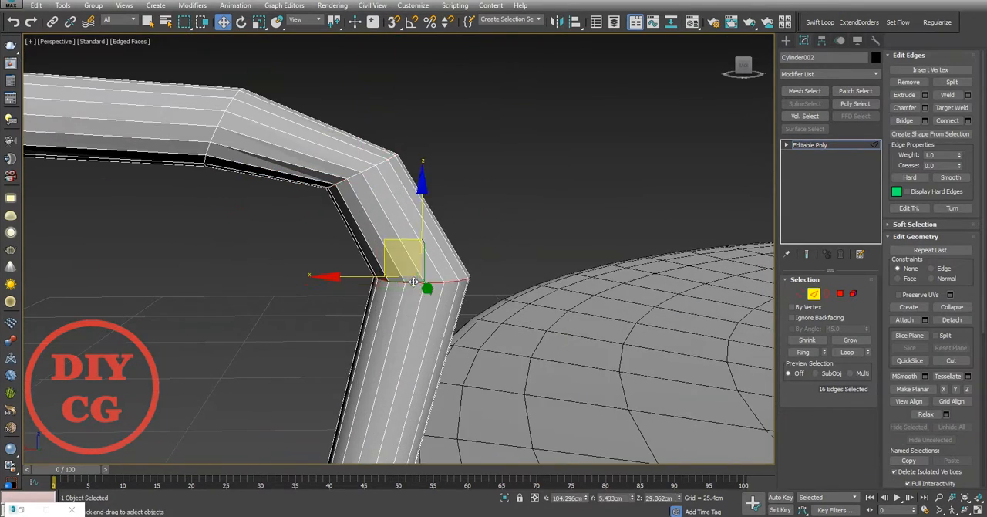
Step: Adjust the position of the upper bend's lowest edge loop and shift its uppermost loop outward along the arm
{"action": "left_click_drag", "start_coordinate": [414, 283], "coordinate": [398, 276]}
{"action": "double_click", "coordinate": [218, 119]}
{"action": "middle_click_drag", "start_coordinate": [219, 119], "coordinate": [323, 136]}
{"action": "key", "text": "e"}
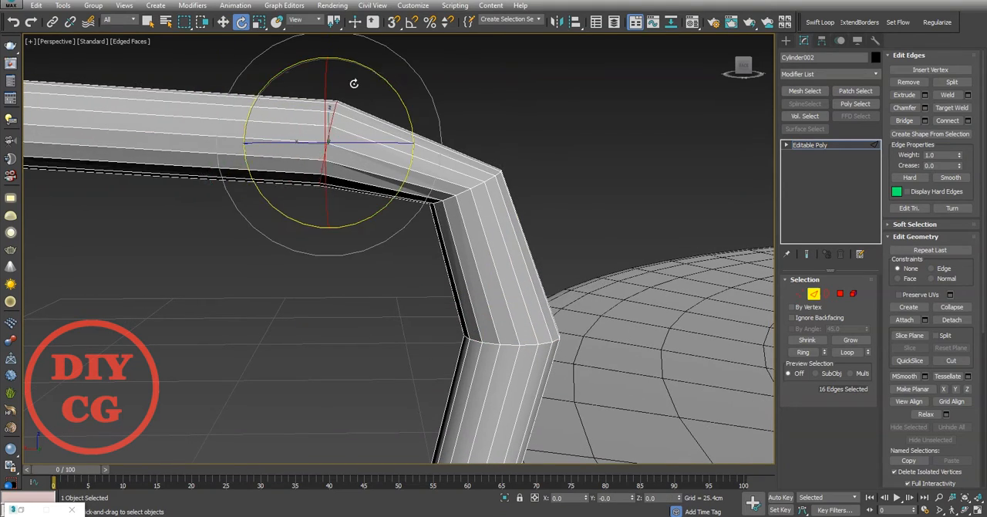
{"action": "scroll", "coordinate": [344, 93], "scroll_direction": "up", "scroll_amount": 3}
{"action": "key", "text": "w"}
{"action": "left_click_drag", "start_coordinate": [278, 162], "coordinate": [225, 159]}
Step: Rotate the middle edge loop of the upper bend by about 15 degrees around Y to even out the corner
{"action": "scroll", "coordinate": [327, 154], "scroll_direction": "down", "scroll_amount": 3}
{"action": "double_click", "coordinate": [465, 177]}
{"action": "scroll", "coordinate": [465, 169], "scroll_direction": "up", "scroll_amount": 5}
{"action": "key", "text": "e"}
{"action": "left_click_drag", "start_coordinate": [479, 131], "coordinate": [467, 120]}
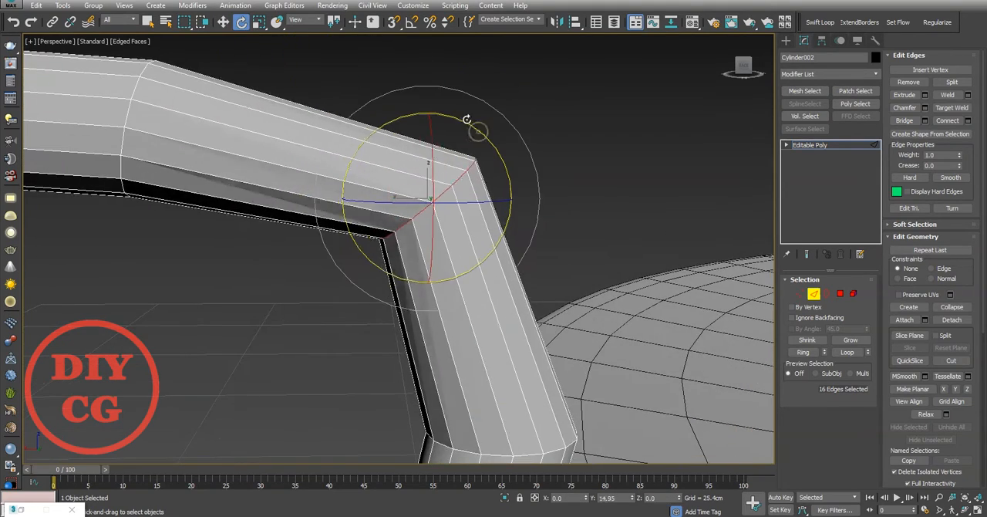
Step: Select all three edge loops of the upper bend and chamfer them by about 1.408 cm with 3 segments
{"action": "middle_click_drag", "start_coordinate": [482, 416], "coordinate": [682, 437]}
{"action": "double_click", "coordinate": [475, 228], "text": "ctrl"}
{"action": "scroll", "coordinate": [475, 229], "scroll_direction": "down", "scroll_amount": 3}
{"action": "double_click", "coordinate": [462, 232], "text": "ctrl"}
{"action": "middle_click_drag", "start_coordinate": [461, 232], "coordinate": [300, 112]}
{"action": "right_click", "coordinate": [418, 199]}
{"action": "left_click", "coordinate": [334, 273]}
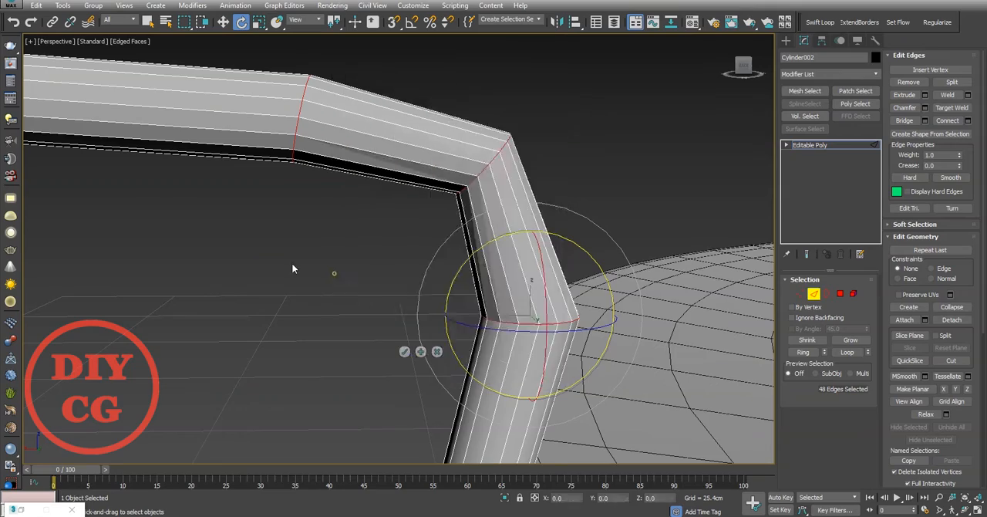
{"action": "middle_click_drag", "start_coordinate": [291, 263], "coordinate": [214, 276], "text": "alt"}
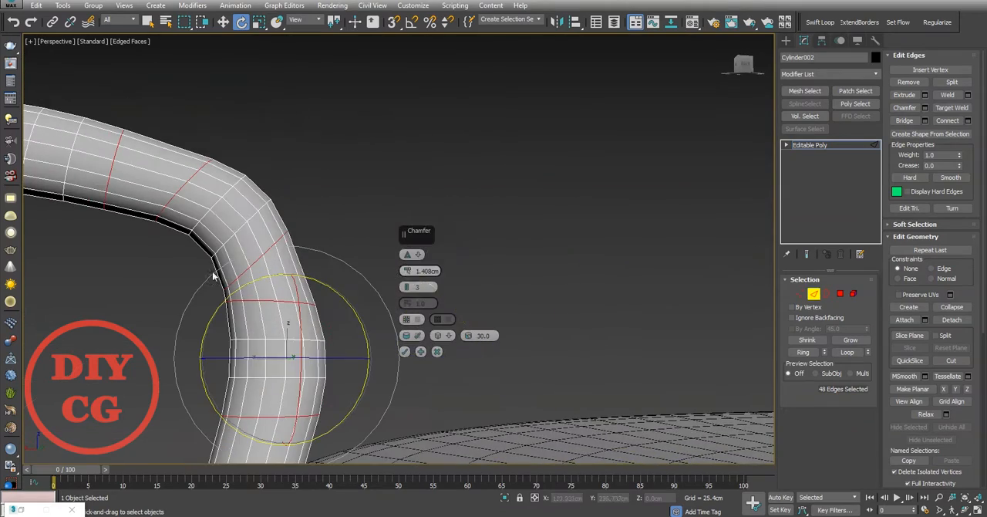
{"action": "scroll", "coordinate": [361, 304], "scroll_direction": "down", "scroll_amount": 1}
{"action": "scroll", "coordinate": [339, 286], "scroll_direction": "down", "scroll_amount": 3}
{"action": "middle_click_drag", "start_coordinate": [299, 267], "coordinate": [339, 309], "text": "alt"}
{"action": "left_click", "coordinate": [405, 352]}
Step: Select ten edge loops around the upper bend and smooth their curvature with Set Flow
{"action": "scroll", "coordinate": [306, 147], "scroll_direction": "up", "scroll_amount": 3}
{"action": "scroll", "coordinate": [306, 147], "scroll_direction": "up", "scroll_amount": 1}
{"action": "left_click", "coordinate": [217, 227]}
{"action": "middle_click_drag", "start_coordinate": [219, 226], "coordinate": [230, 215], "text": "alt"}
{"action": "scroll", "coordinate": [312, 245], "scroll_direction": "up", "scroll_amount": 2}
{"action": "left_click", "coordinate": [313, 246], "text": "ctrl"}
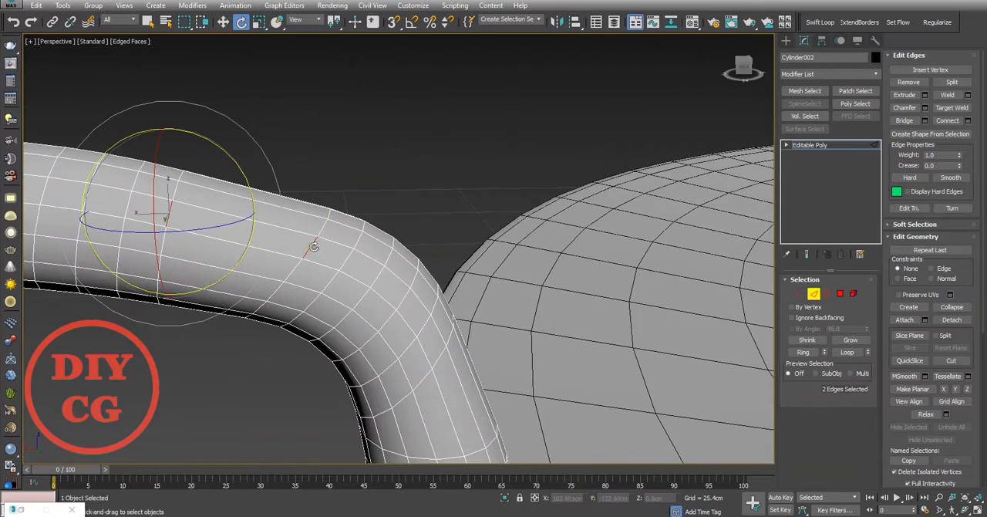
{"action": "left_click", "coordinate": [425, 327], "text": "ctrl"}
{"action": "middle_click_drag", "start_coordinate": [425, 328], "coordinate": [388, 292], "text": "alt"}
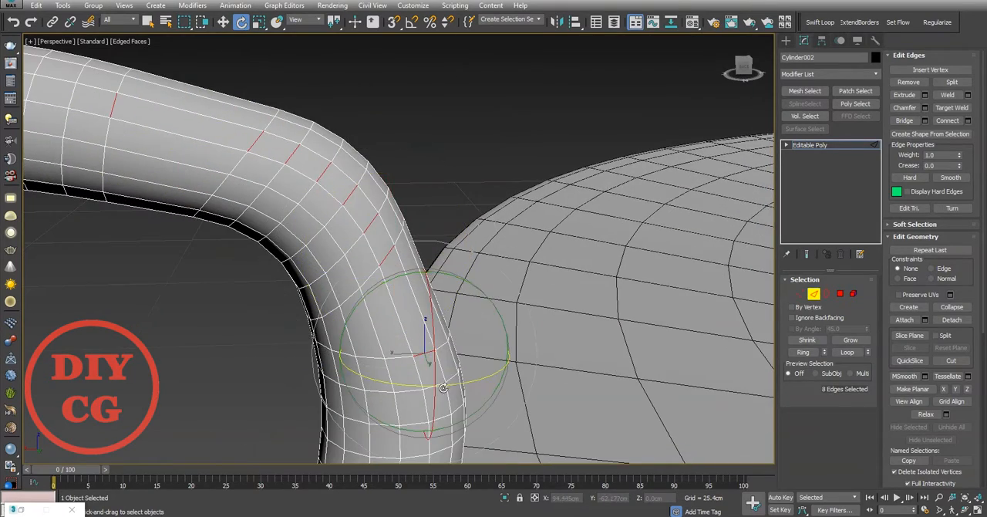
{"action": "left_click", "coordinate": [440, 388], "text": "ctrl"}
{"action": "scroll", "coordinate": [401, 262], "scroll_direction": "down", "scroll_amount": 3}
{"action": "scroll", "coordinate": [284, 202], "scroll_direction": "up", "scroll_amount": 2}
{"action": "left_click", "coordinate": [337, 162], "text": "ctrl"}
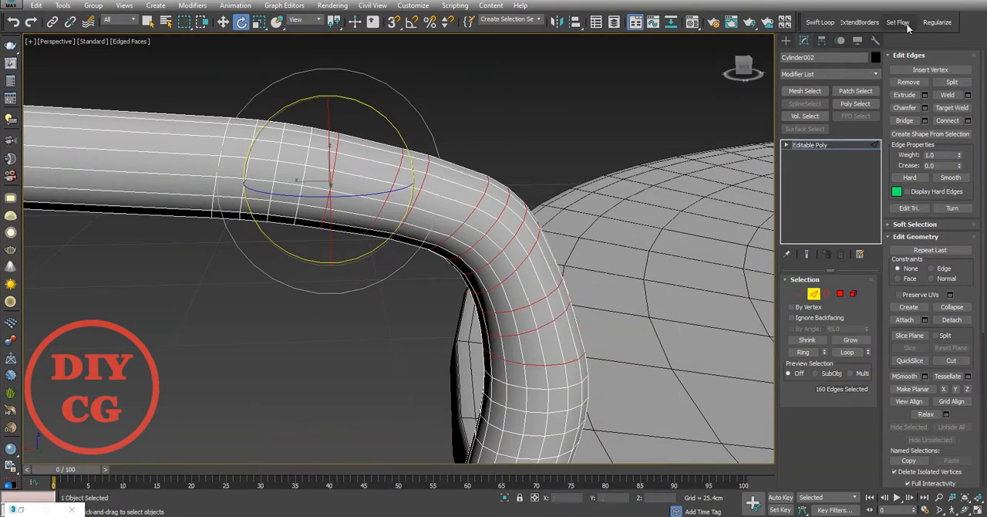
{"action": "left_click", "coordinate": [899, 23]}
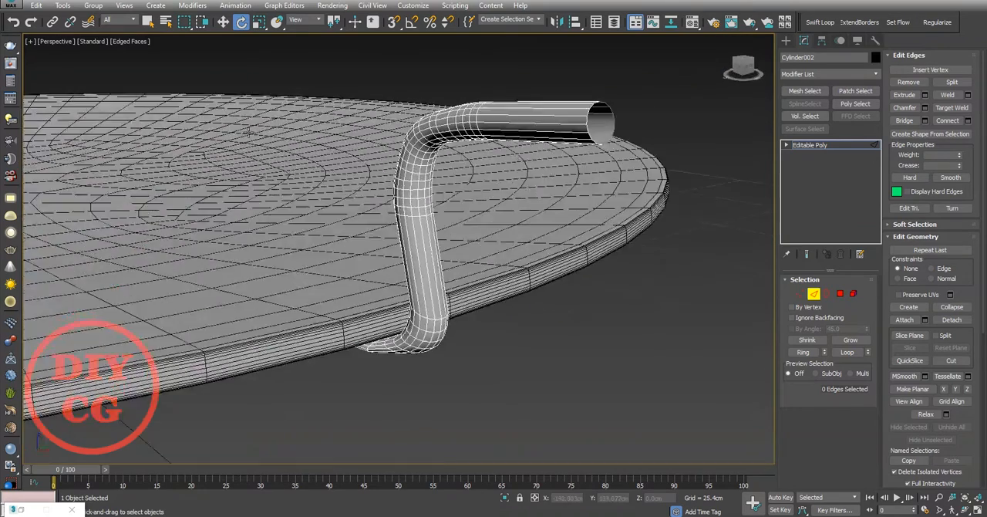
{"action": "scroll", "coordinate": [368, 164], "scroll_direction": "up", "scroll_amount": 3}
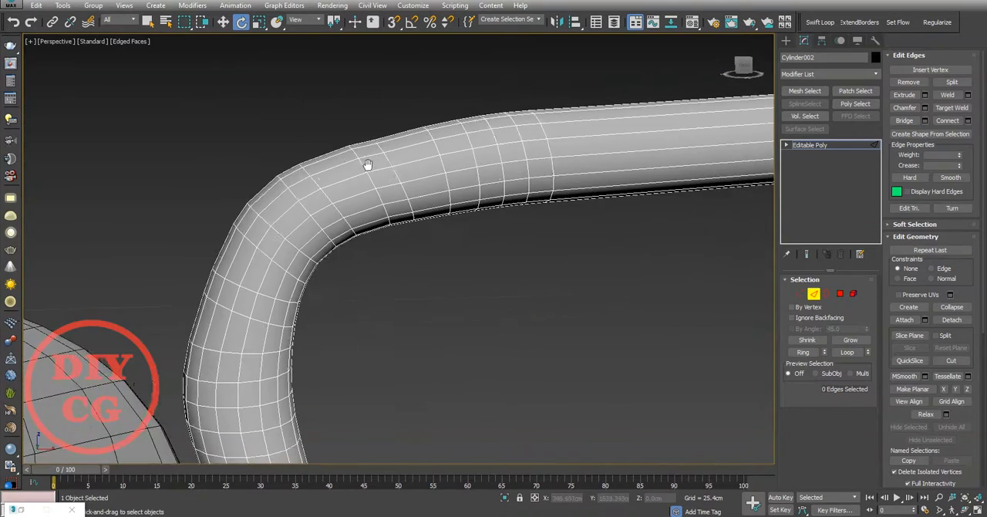
{"action": "middle_click_drag", "start_coordinate": [368, 164], "coordinate": [324, 158]}
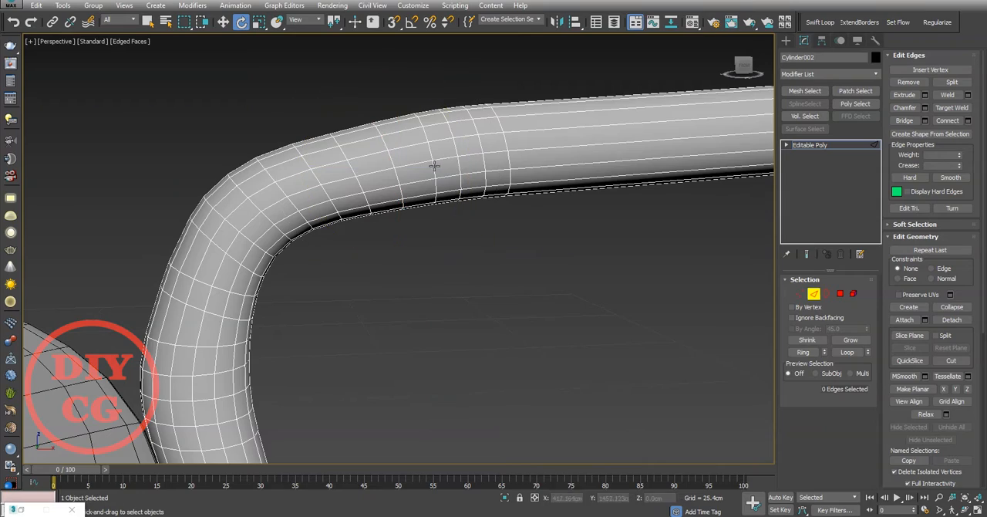
Step: Select alternate edge loops around the upper bend and remove them to thin out the mesh
{"action": "left_click", "coordinate": [535, 260]}
{"action": "scroll", "coordinate": [534, 261], "scroll_direction": "down", "scroll_amount": 4}
{"action": "middle_click_drag", "start_coordinate": [534, 261], "coordinate": [593, 192], "text": "alt"}
{"action": "scroll", "coordinate": [376, 211], "scroll_direction": "up", "scroll_amount": 4}
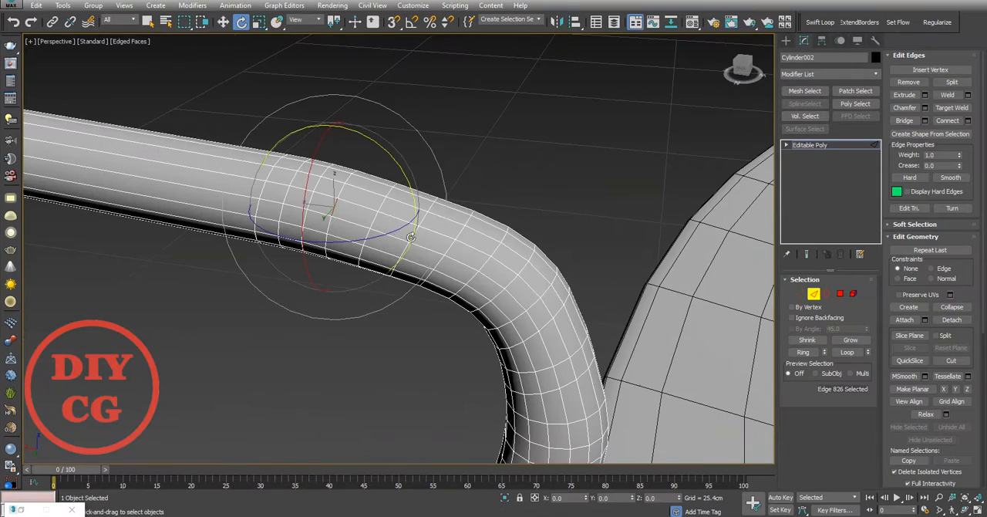
{"action": "middle_click_drag", "start_coordinate": [541, 334], "coordinate": [465, 216]}
{"action": "left_click", "coordinate": [461, 238], "text": "ctrl"}
{"action": "middle_click_drag", "start_coordinate": [467, 270], "coordinate": [461, 177]}
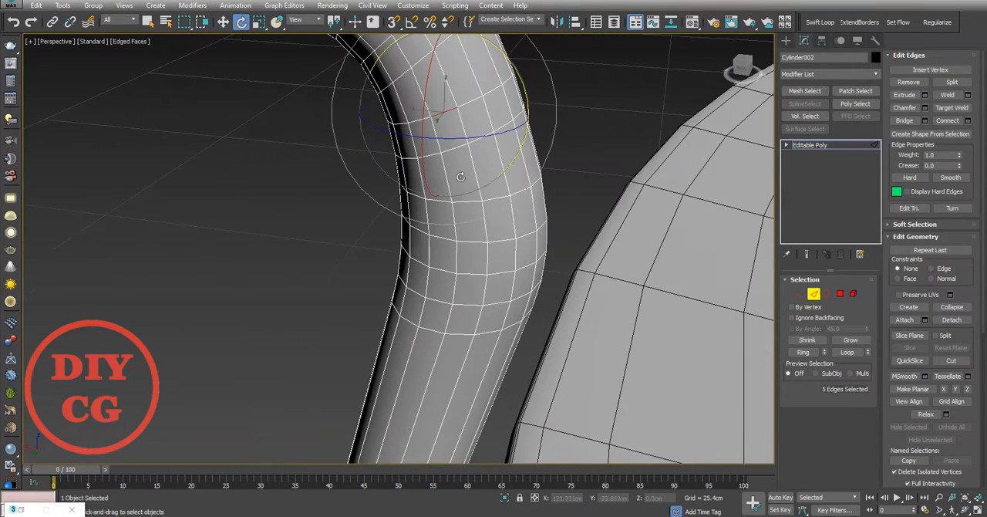
{"action": "left_click", "coordinate": [461, 320], "text": "ctrl"}
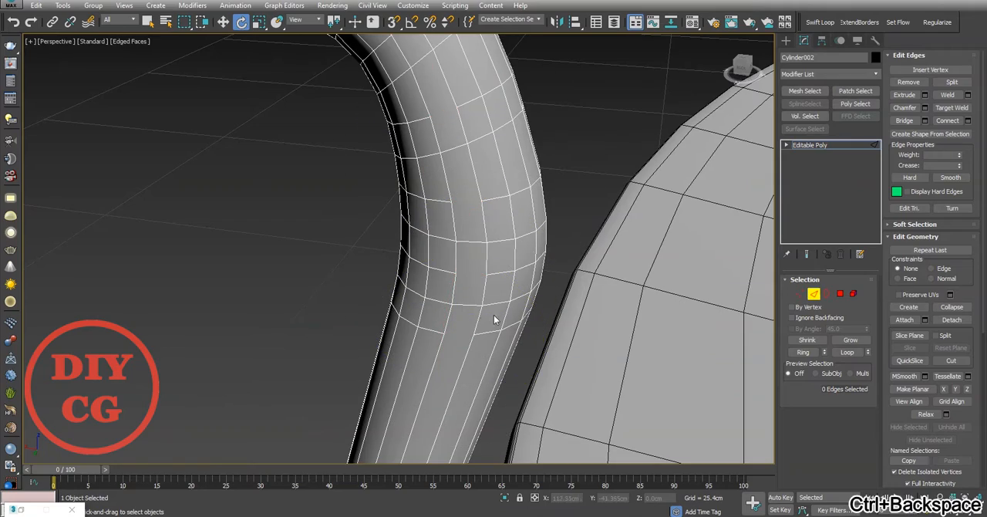
{"action": "key", "text": "ctrl+BackSpace"}
Step: Remove one more surplus edge loop where the upper bend runs into the straight arm
{"action": "scroll", "coordinate": [366, 221], "scroll_direction": "down", "scroll_amount": 5}
{"action": "scroll", "coordinate": [366, 221], "scroll_direction": "up", "scroll_amount": 5}
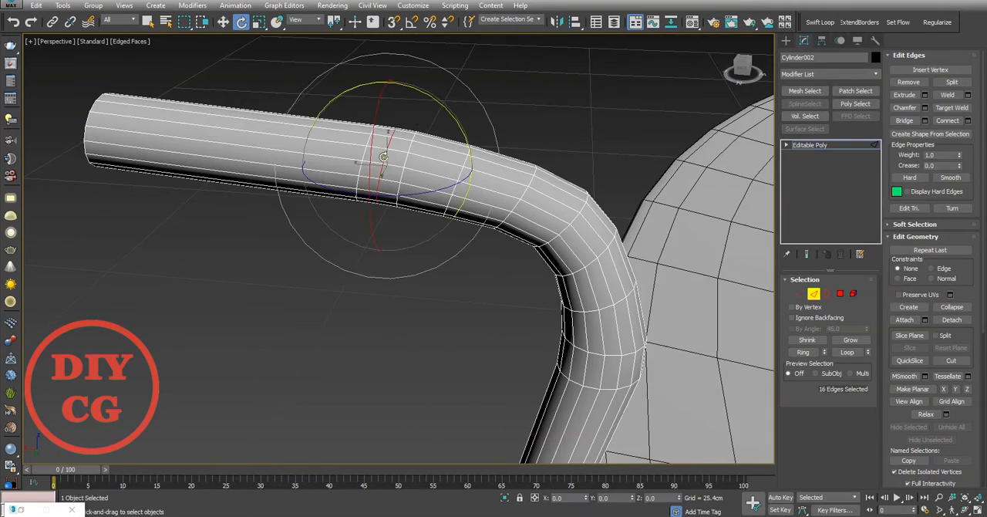
{"action": "key", "text": "ctrl+BackSpace"}
{"action": "scroll", "coordinate": [383, 157], "scroll_direction": "down", "scroll_amount": 5}
Step: Select the open border at the arm's outer end and move it outward to about X 153 cm, Z 37 cm
{"action": "middle_click_drag", "start_coordinate": [401, 162], "coordinate": [663, 193], "text": "alt"}
{"action": "key", "text": "3"}
{"action": "scroll", "coordinate": [430, 199], "scroll_direction": "up", "scroll_amount": 2}
{"action": "left_click", "coordinate": [431, 203]}
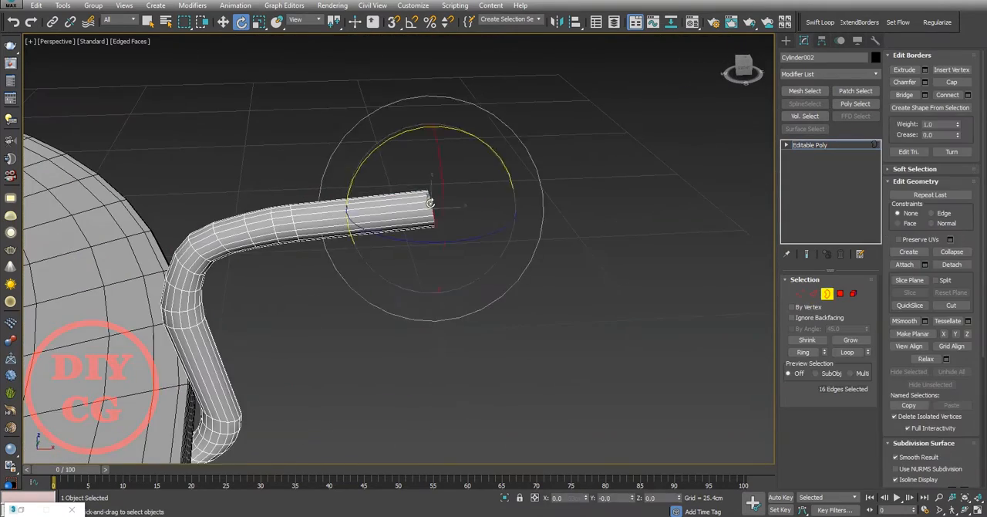
{"action": "key", "text": "w"}
{"action": "scroll", "coordinate": [471, 188], "scroll_direction": "down", "scroll_amount": 3}
{"action": "scroll", "coordinate": [704, 152], "scroll_direction": "down", "scroll_amount": 5}
{"action": "middle_click_drag", "start_coordinate": [703, 152], "coordinate": [517, 183]}
{"action": "scroll", "coordinate": [517, 183], "scroll_direction": "up", "scroll_amount": 3}
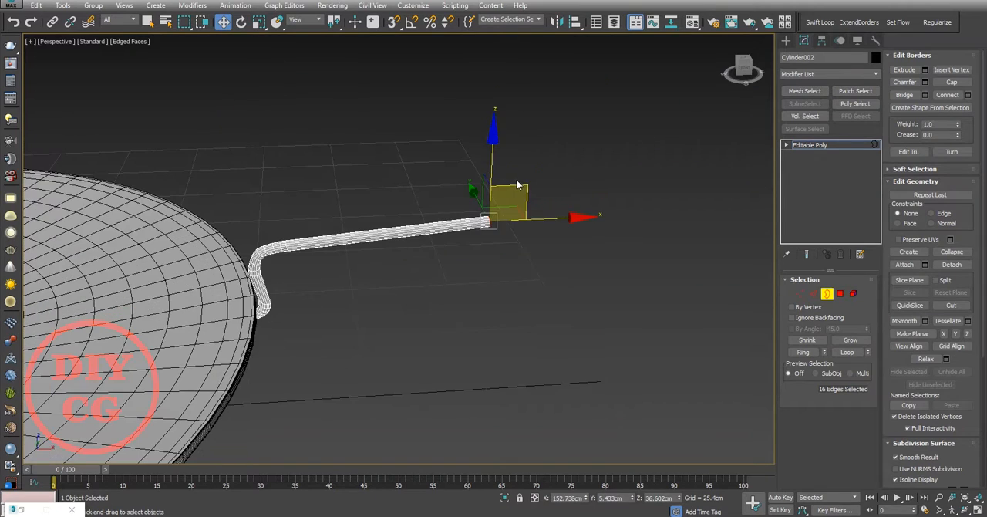
Step: Lengthen the arm further by moving its end border to about X 246 cm, Z 45 cm
{"action": "left_click_drag", "start_coordinate": [516, 182], "coordinate": [705, 188]}
{"action": "scroll", "coordinate": [704, 188], "scroll_direction": "down", "scroll_amount": 6}
{"action": "middle_click_drag", "start_coordinate": [515, 158], "coordinate": [401, 207]}
{"action": "left_click_drag", "start_coordinate": [415, 192], "coordinate": [539, 180]}
{"action": "scroll", "coordinate": [309, 222], "scroll_direction": "up", "scroll_amount": 5}
{"action": "scroll", "coordinate": [308, 221], "scroll_direction": "down", "scroll_amount": 2}
{"action": "middle_click_drag", "start_coordinate": [586, 219], "coordinate": [544, 209]}
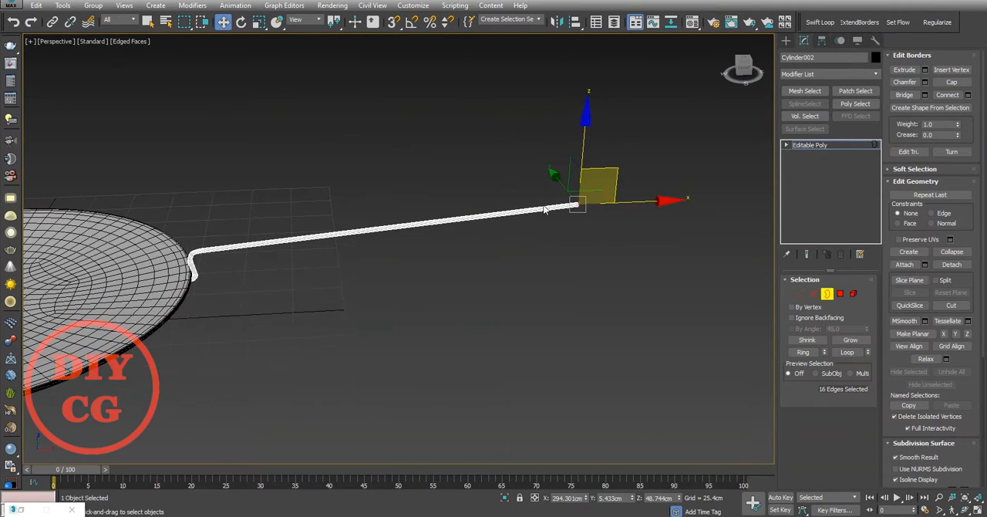
Step: In the top view, shift the arm's end border sideways to about Y 10 cm so the arm runs at a slight angle
{"action": "key", "text": "t"}
{"action": "scroll", "coordinate": [478, 186], "scroll_direction": "down", "scroll_amount": 4}
{"action": "scroll", "coordinate": [383, 220], "scroll_direction": "up", "scroll_amount": 2}
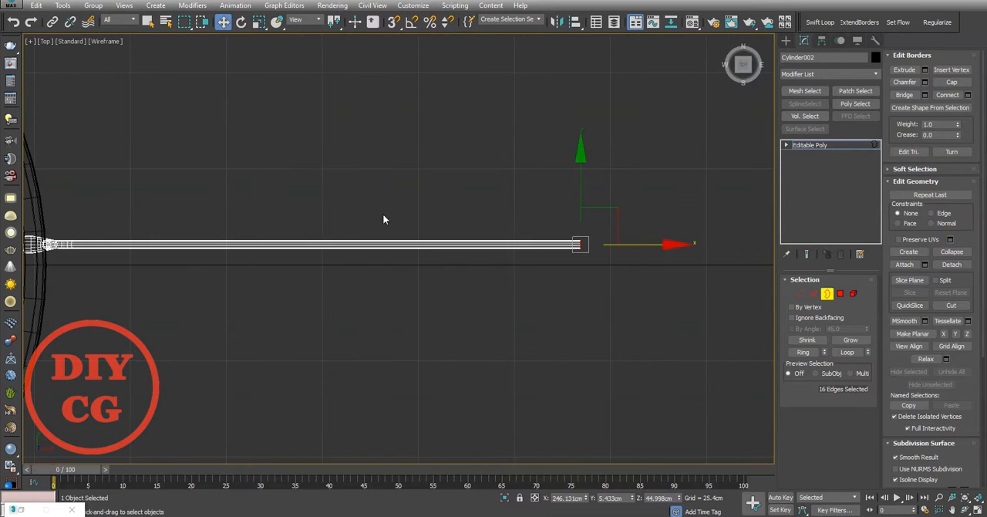
{"action": "scroll", "coordinate": [276, 242], "scroll_direction": "up", "scroll_amount": 6}
Step: Select the arm's edge loop near the upper bend and nudge it sideways to about Y 5.5 cm
{"action": "key", "text": "2"}
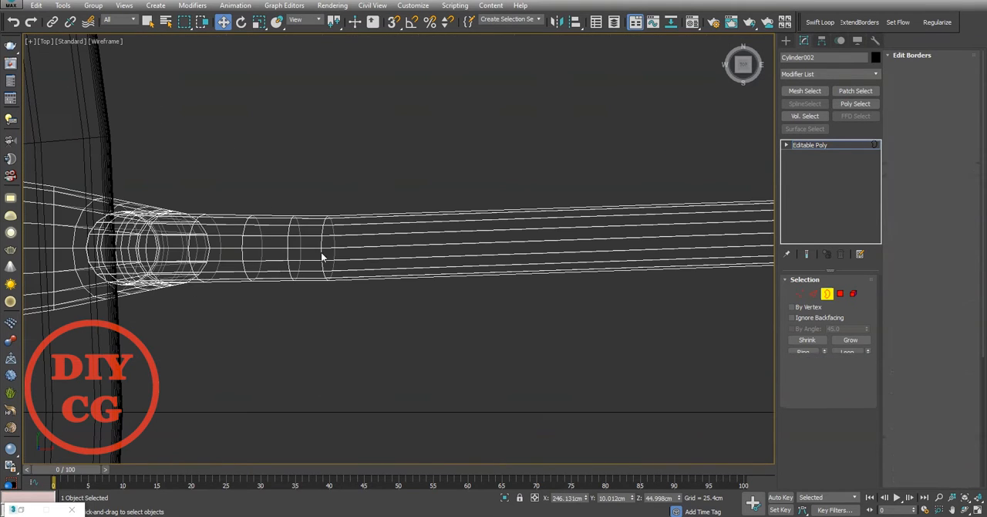
{"action": "scroll", "coordinate": [284, 251], "scroll_direction": "up", "scroll_amount": 3}
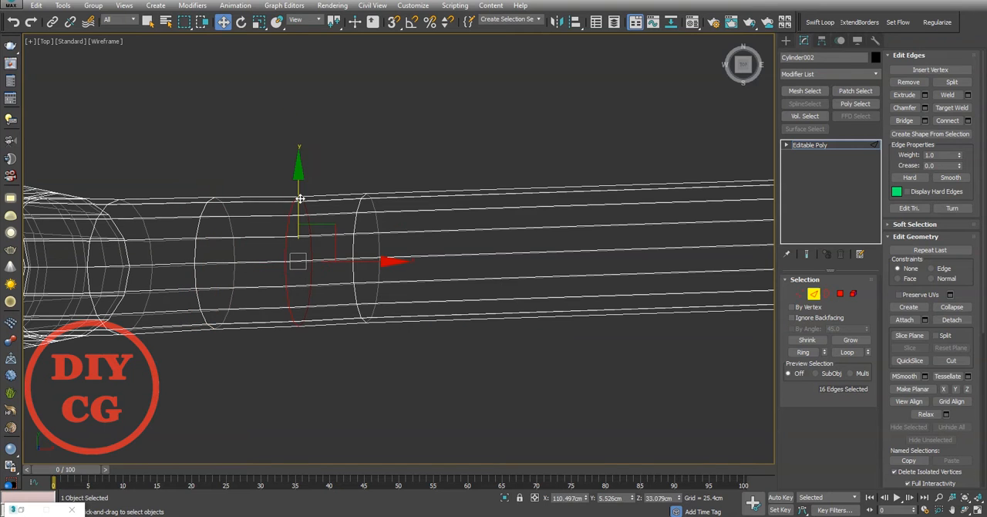
{"action": "scroll", "coordinate": [297, 182], "scroll_direction": "down", "scroll_amount": 8}
{"action": "middle_click_drag", "start_coordinate": [493, 196], "coordinate": [258, 238]}
{"action": "scroll", "coordinate": [587, 218], "scroll_direction": "down", "scroll_amount": 3}
{"action": "scroll", "coordinate": [598, 214], "scroll_direction": "up", "scroll_amount": 5}
Step: Extend the arm's end border in short segments that curve toward the centre line, and flatten the end along Y
{"action": "left_click", "coordinate": [827, 294]}
{"action": "scroll", "coordinate": [465, 220], "scroll_direction": "up", "scroll_amount": 2}
{"action": "middle_click_drag", "start_coordinate": [464, 220], "coordinate": [411, 204]}
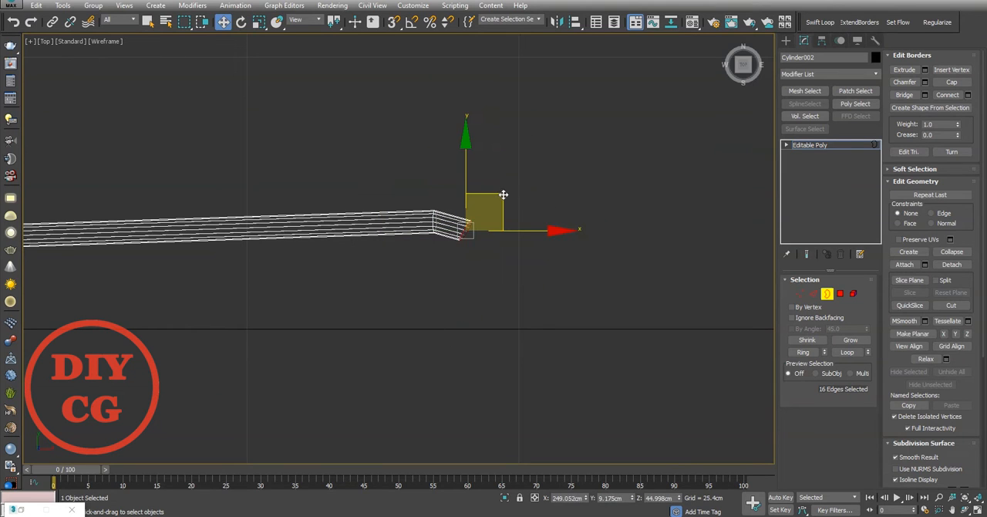
{"action": "key", "text": "w"}
{"action": "middle_click_drag", "start_coordinate": [568, 249], "coordinate": [586, 224]}
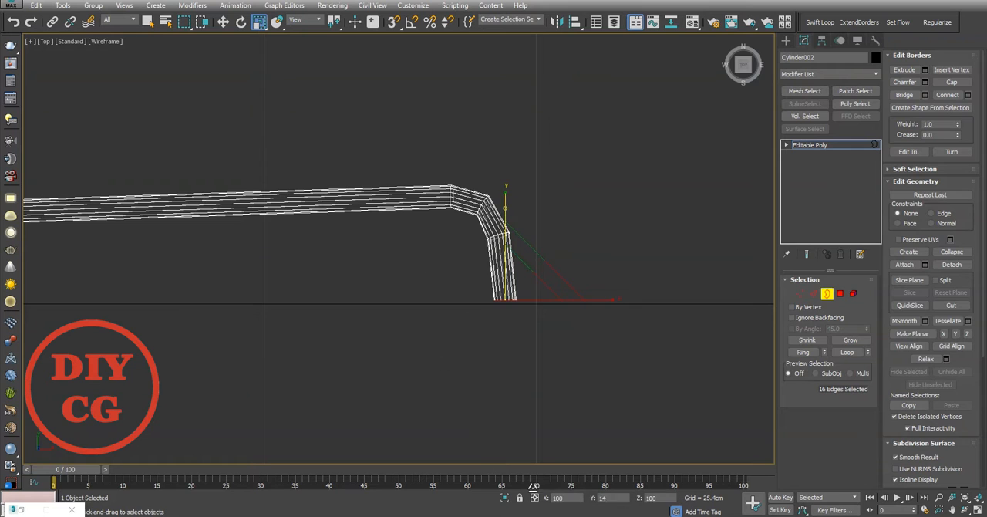
Step: Move the flattened end border along Y to the centre line and clear the selection
{"action": "key", "text": "w"}
{"action": "middle_click_drag", "start_coordinate": [496, 260], "coordinate": [494, 247]}
{"action": "scroll", "coordinate": [488, 231], "scroll_direction": "up", "scroll_amount": 4}
{"action": "left_click_drag", "start_coordinate": [539, 274], "coordinate": [540, 284]}
{"action": "left_click", "coordinate": [599, 209]}
{"action": "scroll", "coordinate": [598, 209], "scroll_direction": "down", "scroll_amount": 6}
{"action": "scroll", "coordinate": [572, 208], "scroll_direction": "up", "scroll_amount": 9}
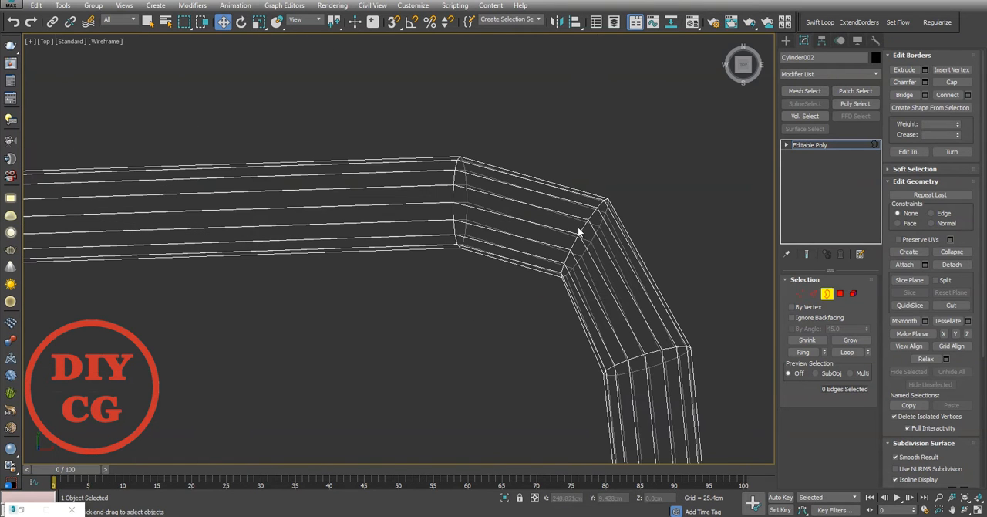
{"action": "key", "text": "2"}
{"action": "double_click", "coordinate": [583, 232]}
{"action": "right_click", "coordinate": [694, 201]}
{"action": "left_click", "coordinate": [577, 262]}
{"action": "middle_click_drag", "start_coordinate": [495, 212], "coordinate": [278, 121]}
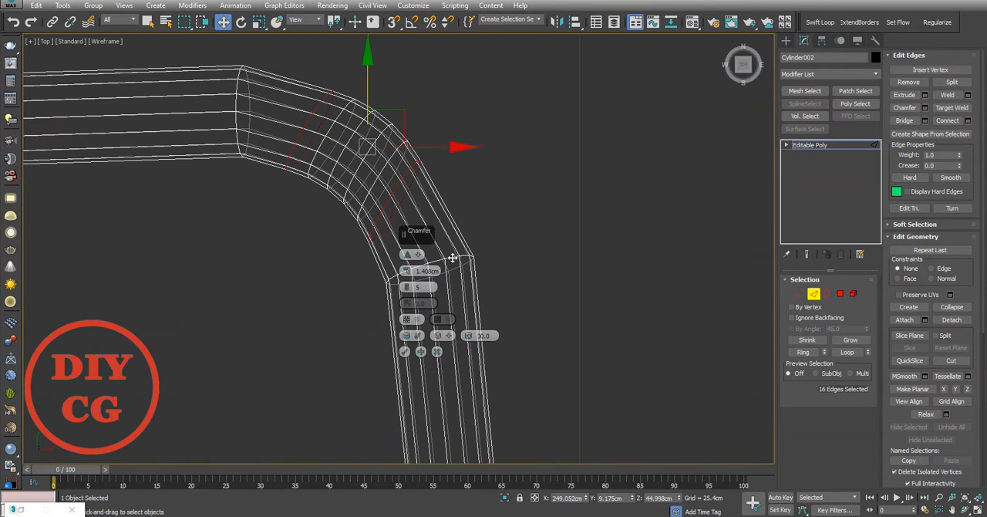
{"action": "double_click", "coordinate": [235, 103], "text": "ctrl"}
{"action": "scroll", "coordinate": [393, 214], "scroll_direction": "down", "scroll_amount": 5}
{"action": "left_click", "coordinate": [437, 352]}
{"action": "left_click", "coordinate": [505, 322]}
Step: Chamfer the middle edge loop of the arm's end bend with 5 segments to round the corner
{"action": "scroll", "coordinate": [393, 176], "scroll_direction": "up", "scroll_amount": 6}
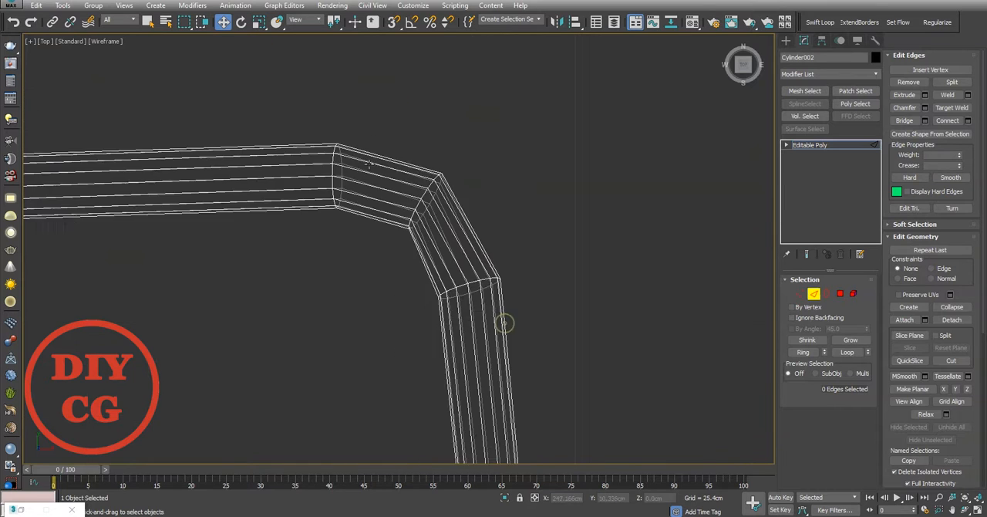
{"action": "double_click", "coordinate": [437, 217]}
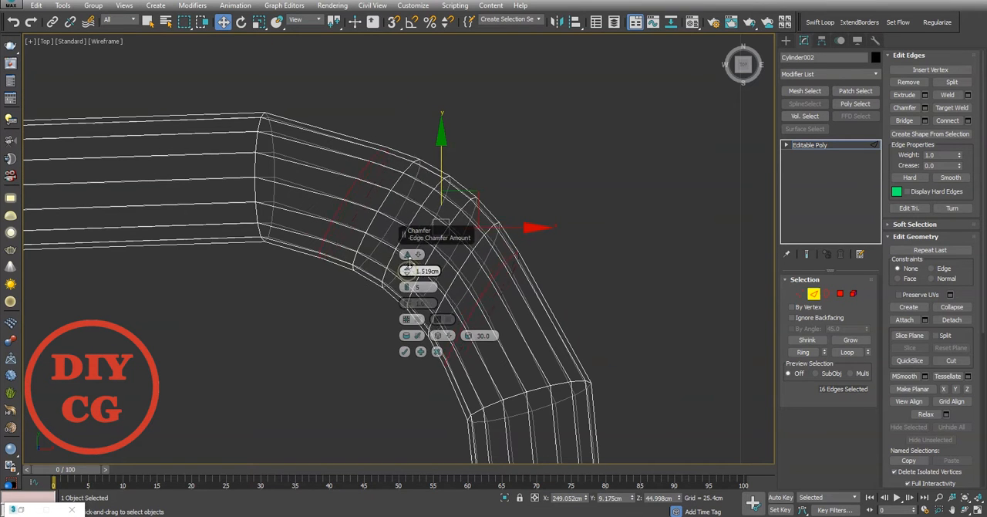
{"action": "left_click_drag", "start_coordinate": [408, 262], "coordinate": [437, 239]}
{"action": "left_click", "coordinate": [405, 352]}
{"action": "scroll", "coordinate": [420, 246], "scroll_direction": "down", "scroll_amount": 6}
{"action": "left_click", "coordinate": [355, 282]}
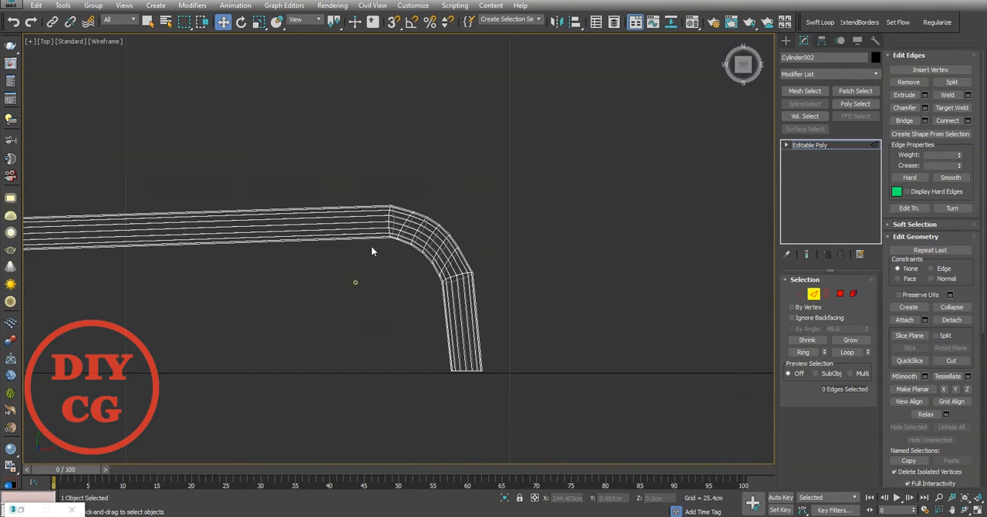
Step: Reposition the edge loop where the straight arm enters the end bend to even out the curve
{"action": "scroll", "coordinate": [389, 225], "scroll_direction": "up", "scroll_amount": 7}
{"action": "double_click", "coordinate": [393, 208]}
{"action": "left_click_drag", "start_coordinate": [431, 154], "coordinate": [474, 152]}
{"action": "key", "text": "e"}
{"action": "scroll", "coordinate": [544, 88], "scroll_direction": "down", "scroll_amount": 6}
{"action": "left_click", "coordinate": [590, 110]}
Step: Try to adjust the edge loop at the far side of the end bend, and undo the last change
{"action": "scroll", "coordinate": [564, 126], "scroll_direction": "up", "scroll_amount": 7}
{"action": "left_click", "coordinate": [510, 179]}
{"action": "double_click", "coordinate": [510, 179]}
{"action": "left_click_drag", "start_coordinate": [558, 173], "coordinate": [494, 139]}
{"action": "scroll", "coordinate": [493, 139], "scroll_direction": "down", "scroll_amount": 8}
{"action": "key", "text": "1"}
{"action": "scroll", "coordinate": [535, 142], "scroll_direction": "up", "scroll_amount": 2}
{"action": "key", "text": "ctrl+z"}
{"action": "scroll", "coordinate": [472, 148], "scroll_direction": "up", "scroll_amount": 6}
{"action": "key", "text": "1"}
{"action": "scroll", "coordinate": [600, 150], "scroll_direction": "down", "scroll_amount": 8}
{"action": "left_click", "coordinate": [617, 157]}
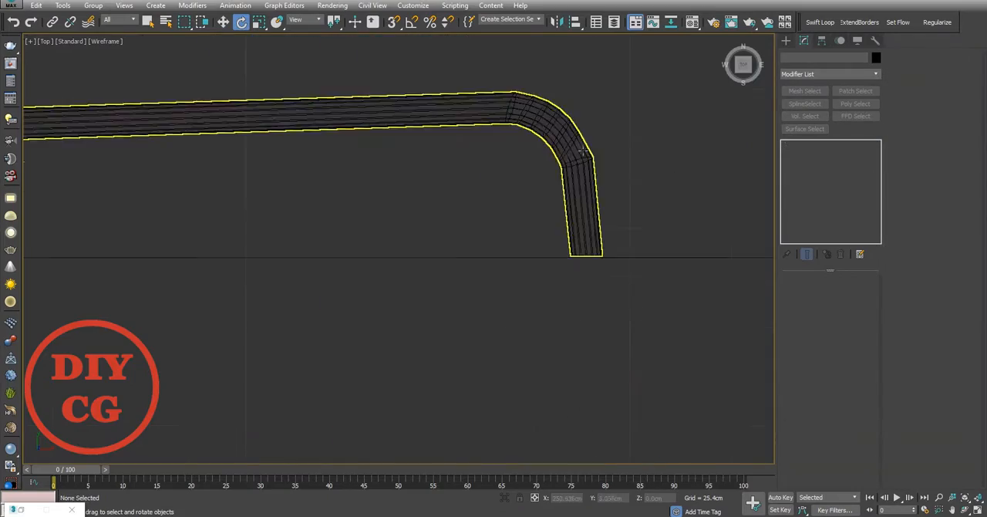
Step: Select the tube and move only its pivot to Y 0 cm
{"action": "scroll", "coordinate": [678, 174], "scroll_direction": "down", "scroll_amount": 5}
{"action": "key", "text": "p"}
{"action": "scroll", "coordinate": [501, 224], "scroll_direction": "up", "scroll_amount": 6}
{"action": "scroll", "coordinate": [476, 257], "scroll_direction": "down", "scroll_amount": 3}
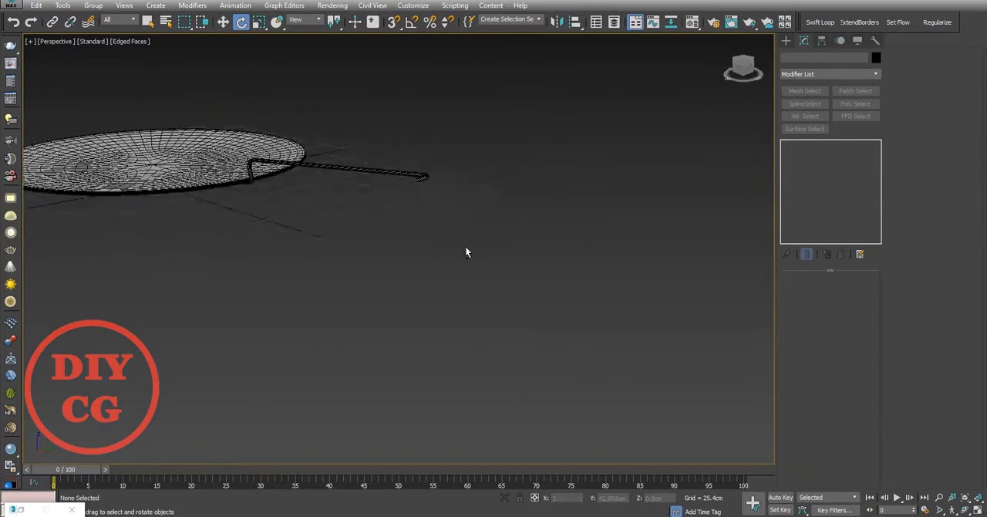
{"action": "scroll", "coordinate": [469, 193], "scroll_direction": "up", "scroll_amount": 6}
{"action": "scroll", "coordinate": [449, 198], "scroll_direction": "up", "scroll_amount": 4}
{"action": "middle_click_drag", "start_coordinate": [449, 198], "coordinate": [441, 225], "text": "alt"}
{"action": "left_click", "coordinate": [440, 215]}
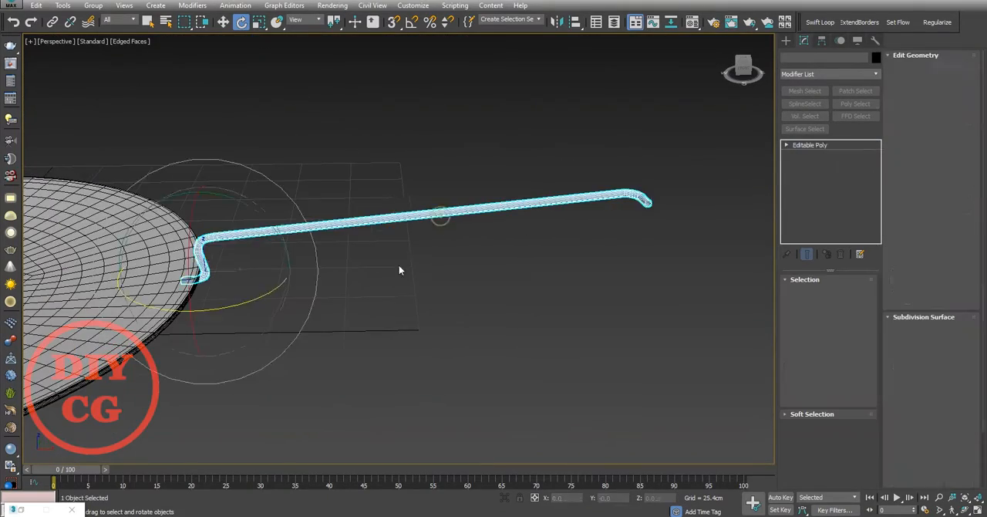
{"action": "middle_click_drag", "start_coordinate": [370, 258], "coordinate": [446, 244]}
{"action": "key", "text": "w"}
{"action": "left_click", "coordinate": [823, 43]}
{"action": "middle_click_drag", "start_coordinate": [663, 270], "coordinate": [586, 263], "text": "alt"}
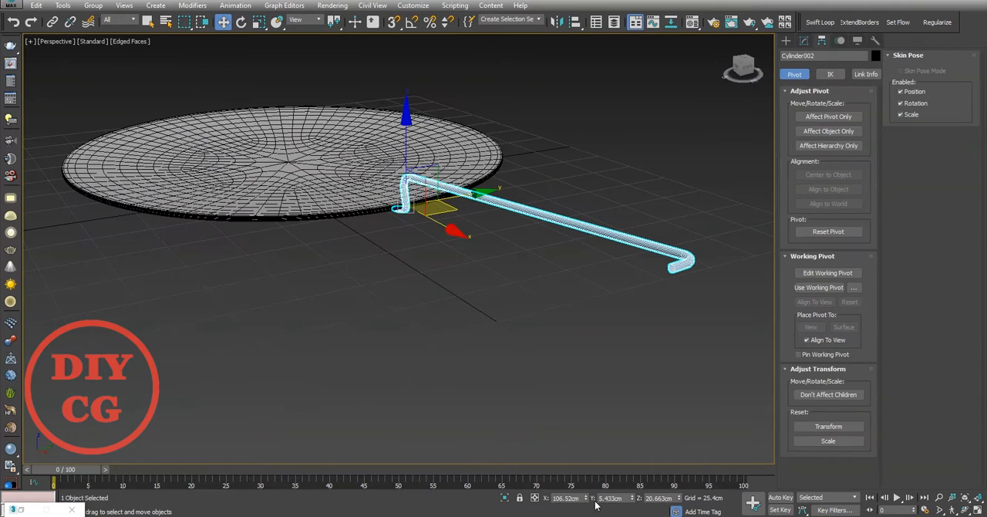
{"action": "key", "text": "t"}
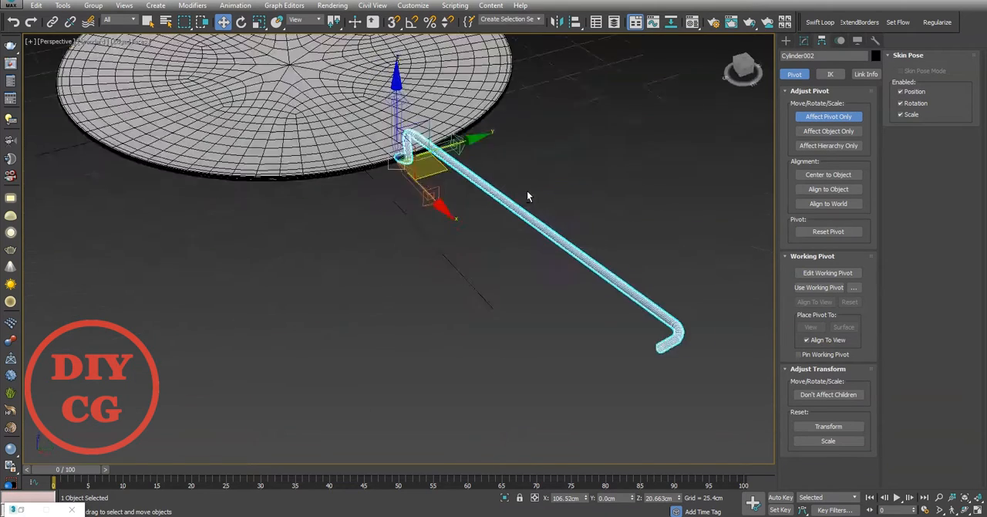
Step: Add a Symmetry modifier to the tube with Y as the mirror axis to form a closed handle
{"action": "left_click", "coordinate": [805, 43]}
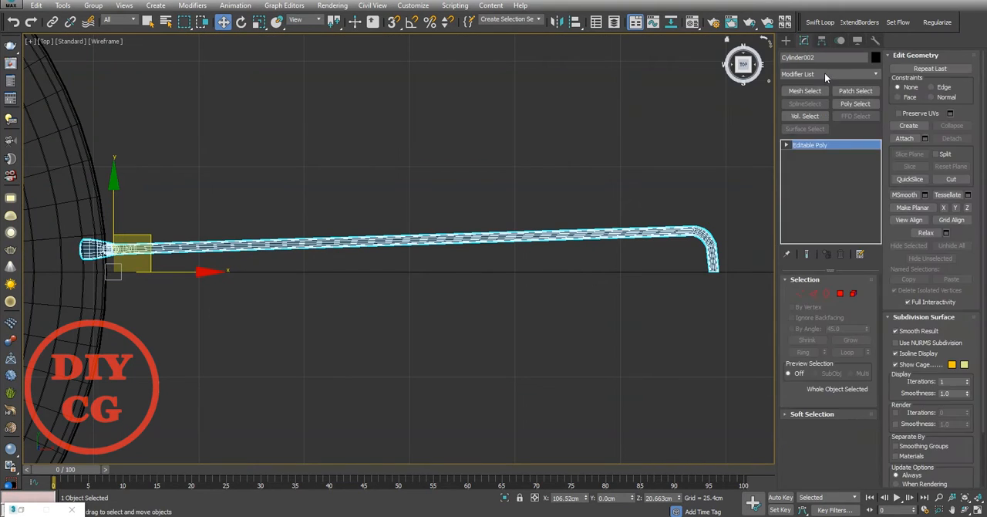
{"action": "left_click", "coordinate": [824, 73]}
{"action": "left_click", "coordinate": [824, 177]}
{"action": "left_click", "coordinate": [831, 303]}
{"action": "scroll", "coordinate": [753, 276], "scroll_direction": "up", "scroll_amount": 5}
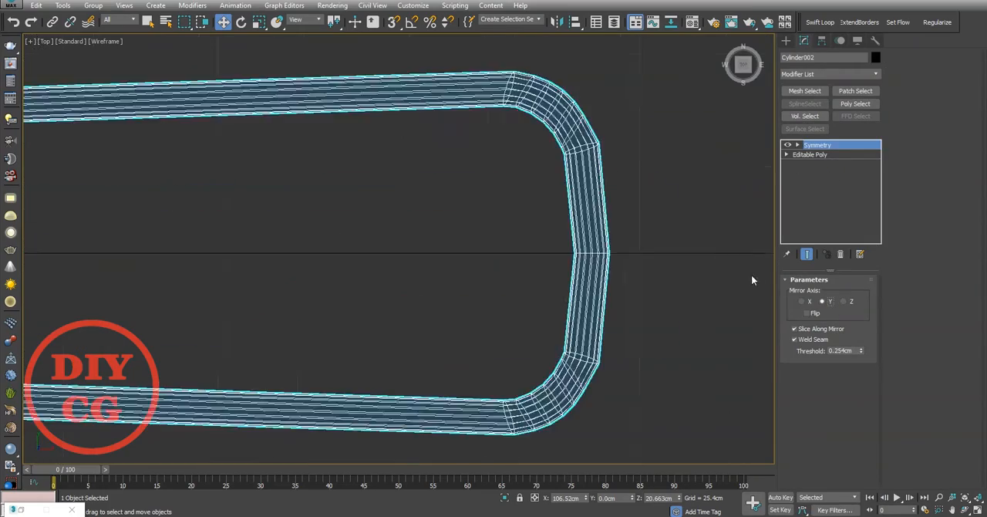
Step: Examine the mirrored handle's closed end and its flattened tips beneath the plate from several angles
{"action": "middle_click_drag", "start_coordinate": [752, 275], "coordinate": [701, 269]}
{"action": "scroll", "coordinate": [718, 170], "scroll_direction": "down", "scroll_amount": 5}
{"action": "middle_click_drag", "start_coordinate": [463, 186], "coordinate": [700, 181]}
{"action": "left_click", "coordinate": [571, 193]}
{"action": "left_click", "coordinate": [451, 211]}
{"action": "key", "text": "p"}
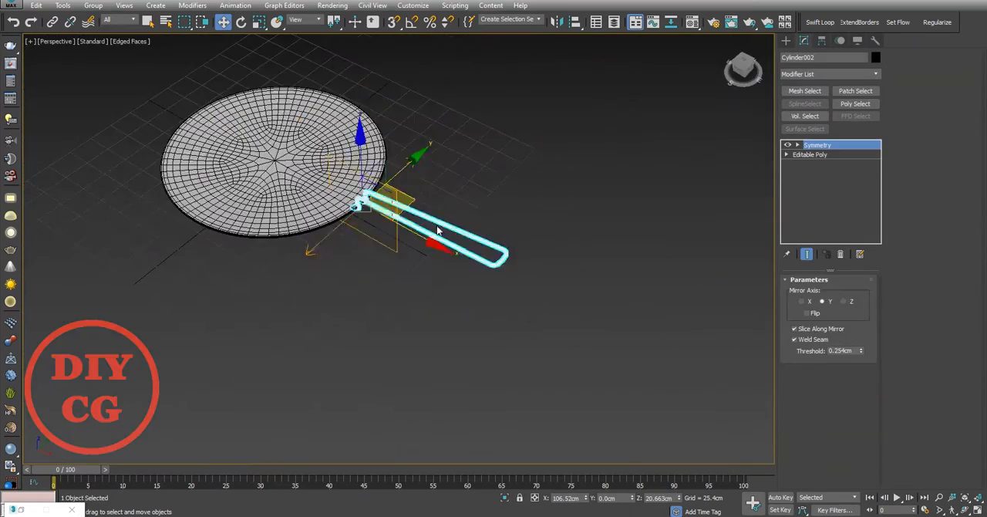
{"action": "left_click", "coordinate": [452, 150]}
{"action": "scroll", "coordinate": [452, 169], "scroll_direction": "up", "scroll_amount": 3}
{"action": "scroll", "coordinate": [308, 247], "scroll_direction": "up", "scroll_amount": 5}
{"action": "mouse_move", "coordinate": [452, 149]}
{"action": "middle_mouse_down", "text": "alt"}
{"action": "mouse_move", "coordinate": [258, 327]}
{"action": "mouse_move", "coordinate": [149, 340]}
{"action": "middle_mouse_up", "text": "alt"}
{"action": "left_click", "coordinate": [220, 320]}
{"action": "middle_click_drag", "start_coordinate": [664, 293], "coordinate": [231, 185]}
Step: Return to vertex editing of the handle's base mesh with the mirrored end result shown
{"action": "left_click", "coordinate": [810, 155]}
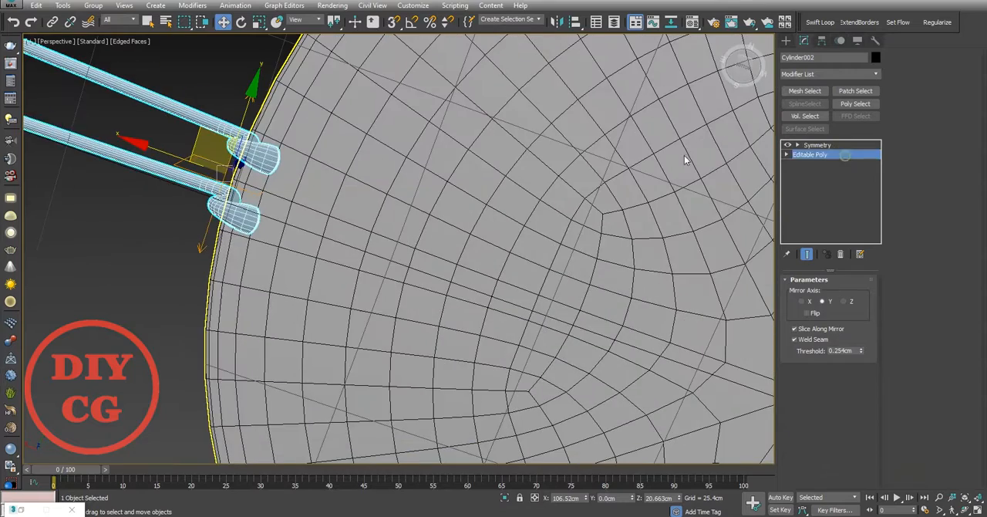
{"action": "scroll", "coordinate": [263, 193], "scroll_direction": "up", "scroll_amount": 4}
{"action": "left_click", "coordinate": [800, 293]}
{"action": "left_click", "coordinate": [807, 254]}
{"action": "middle_click_drag", "start_coordinate": [370, 185], "coordinate": [321, 90], "text": "alt"}
{"action": "scroll", "coordinate": [321, 90], "scroll_direction": "up", "scroll_amount": 4}
{"action": "key", "text": "t"}
{"action": "key", "text": "z"}
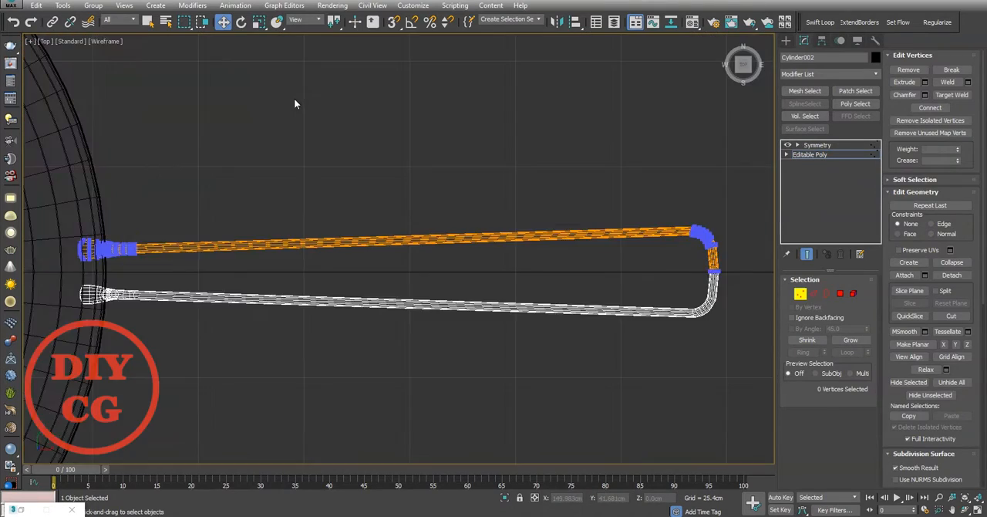
Step: Select the flattened tip's outer vertices and move them about 1.6 cm along negative X, farther under the plate
{"action": "scroll", "coordinate": [101, 237], "scroll_direction": "up", "scroll_amount": 8}
{"action": "middle_click_drag", "start_coordinate": [101, 237], "coordinate": [432, 172]}
{"action": "left_click_drag", "start_coordinate": [399, 151], "coordinate": [263, 418]}
{"action": "middle_click_drag", "start_coordinate": [338, 347], "coordinate": [362, 341]}
{"action": "left_click_drag", "start_coordinate": [445, 266], "coordinate": [391, 269]}
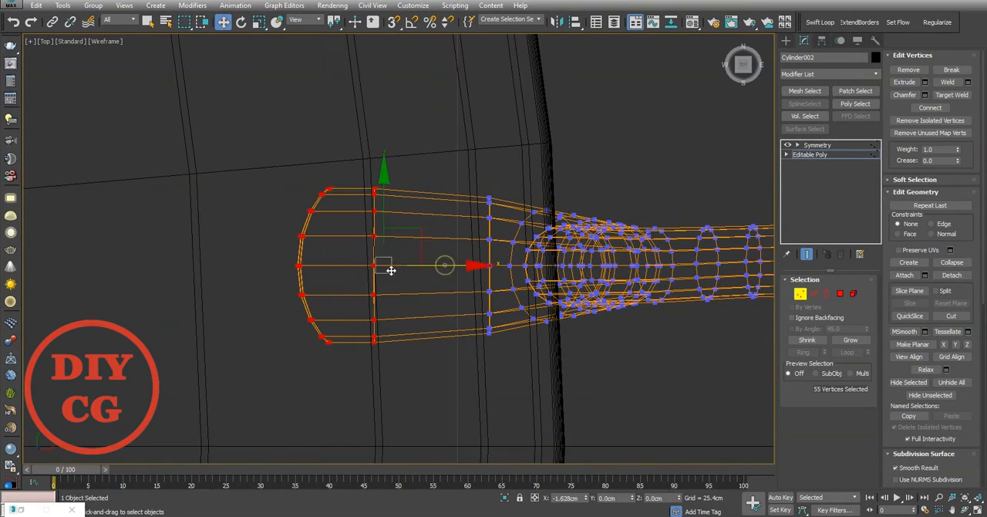
Step: Select the edge loop across the middle of the flattened tip under the plate
{"action": "key", "text": "p"}
{"action": "scroll", "coordinate": [379, 260], "scroll_direction": "down", "scroll_amount": 4}
{"action": "middle_click_drag", "start_coordinate": [379, 260], "coordinate": [687, 229], "text": "alt"}
{"action": "scroll", "coordinate": [688, 229], "scroll_direction": "up", "scroll_amount": 4}
{"action": "scroll", "coordinate": [454, 236], "scroll_direction": "up", "scroll_amount": 6}
{"action": "key", "text": "2"}
{"action": "left_click", "coordinate": [433, 271]}
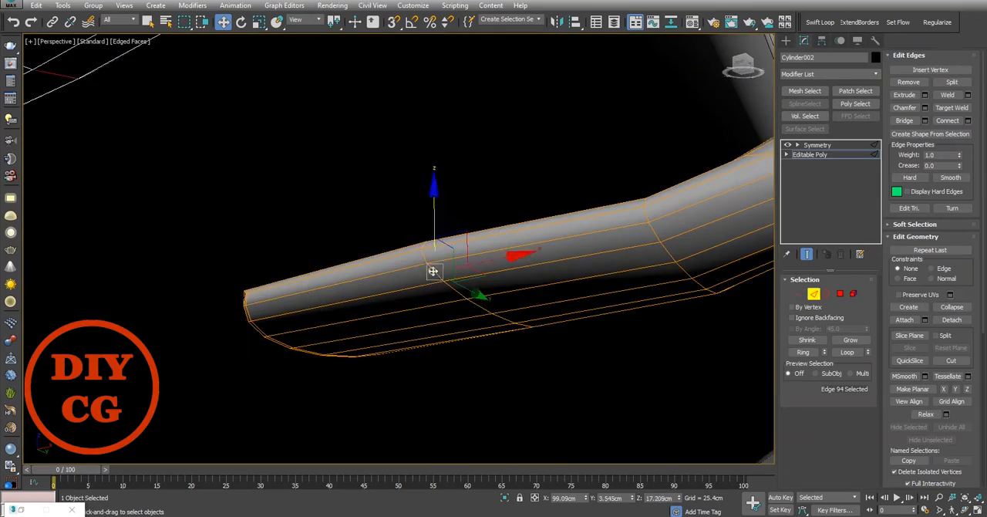
{"action": "scroll", "coordinate": [490, 218], "scroll_direction": "down", "scroll_amount": 4}
{"action": "middle_click_drag", "start_coordinate": [490, 218], "coordinate": [570, 231], "text": "alt"}
{"action": "scroll", "coordinate": [587, 220], "scroll_direction": "down", "scroll_amount": 5}
Step: Select the vertices of the flattened tip and lower bend, and raise them slightly along Z toward the plate's underside
{"action": "key", "text": "1"}
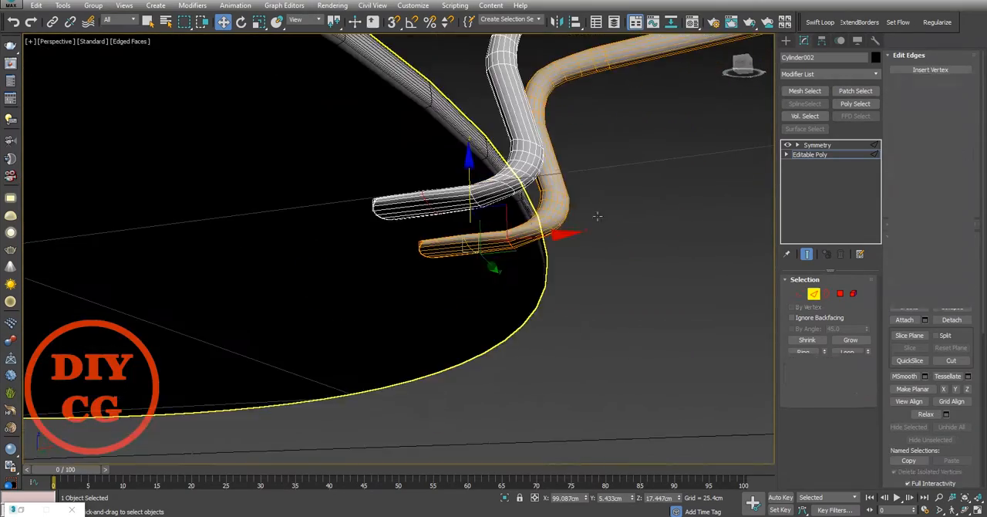
{"action": "left_click_drag", "start_coordinate": [602, 175], "coordinate": [499, 270]}
{"action": "scroll", "coordinate": [536, 216], "scroll_direction": "up", "scroll_amount": 6}
{"action": "middle_click_drag", "start_coordinate": [536, 216], "coordinate": [422, 225], "text": "alt"}
{"action": "middle_click_drag", "start_coordinate": [423, 225], "coordinate": [375, 170]}
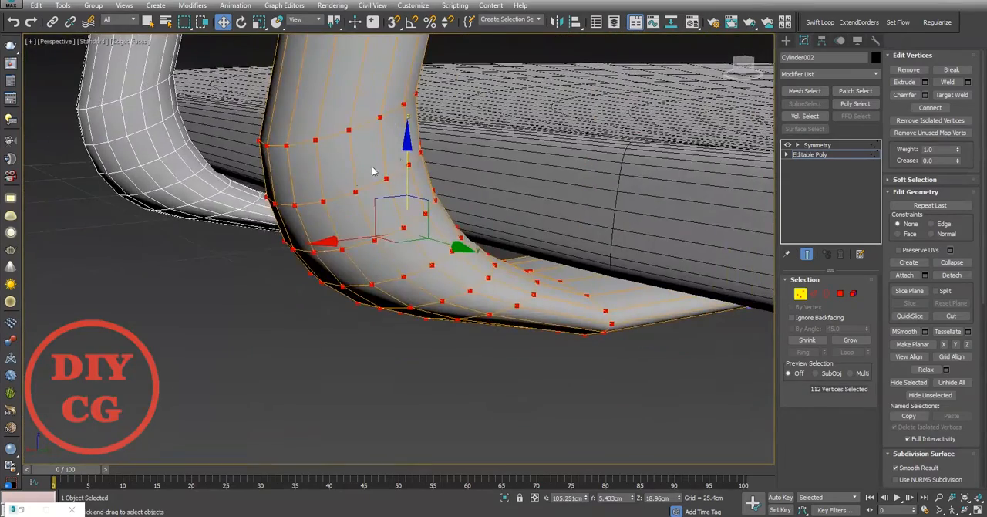
{"action": "left_click_drag", "start_coordinate": [407, 160], "coordinate": [407, 139]}
{"action": "middle_click_drag", "start_coordinate": [408, 140], "coordinate": [509, 132], "text": "alt"}
{"action": "scroll", "coordinate": [324, 231], "scroll_direction": "down", "scroll_amount": 3}
{"action": "middle_click_drag", "start_coordinate": [263, 242], "coordinate": [378, 214]}
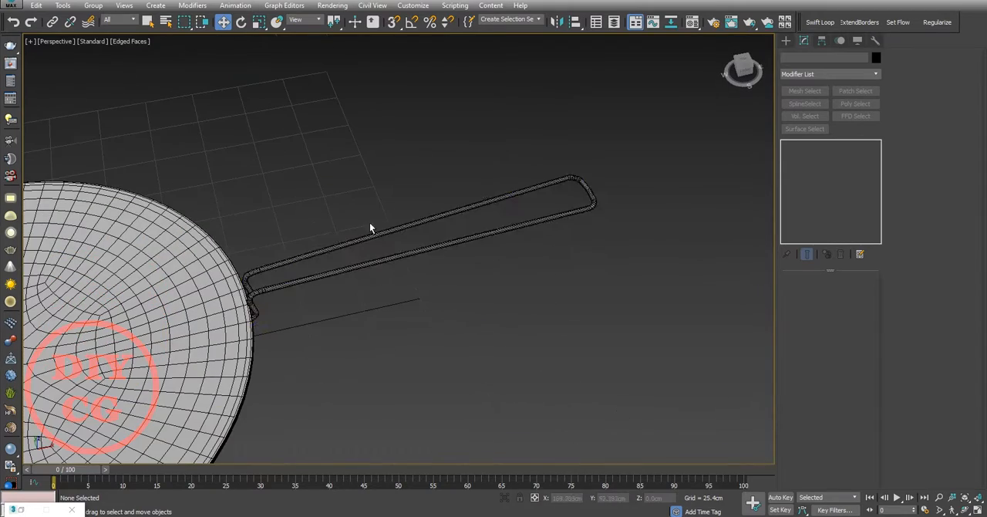
Step: Apply a TurboSmooth modifier with 2 iterations to the mirrored handle
{"action": "left_click", "coordinate": [386, 236]}
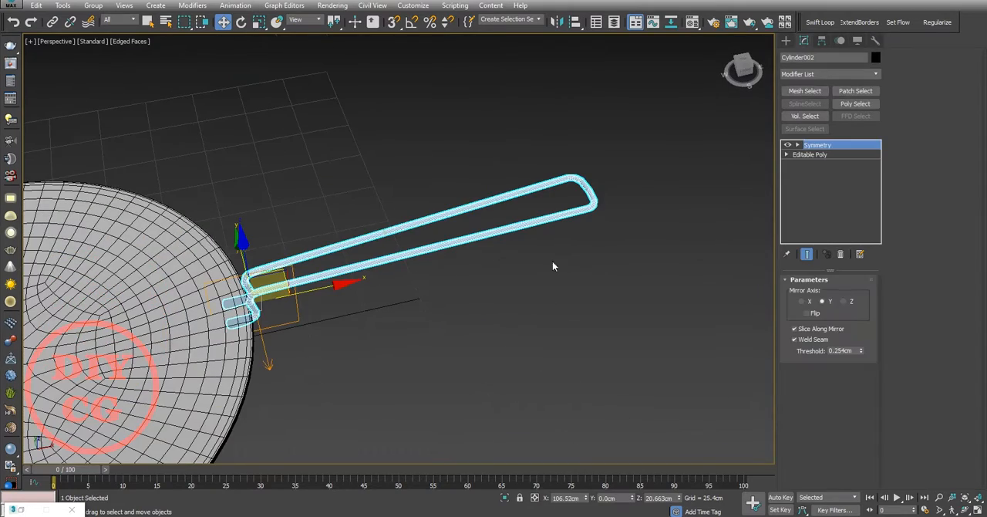
{"action": "left_click", "coordinate": [823, 75]}
{"action": "type", "text": "tu"}
{"action": "left_click", "coordinate": [825, 206]}
{"action": "scroll", "coordinate": [617, 189], "scroll_direction": "up", "scroll_amount": 7}
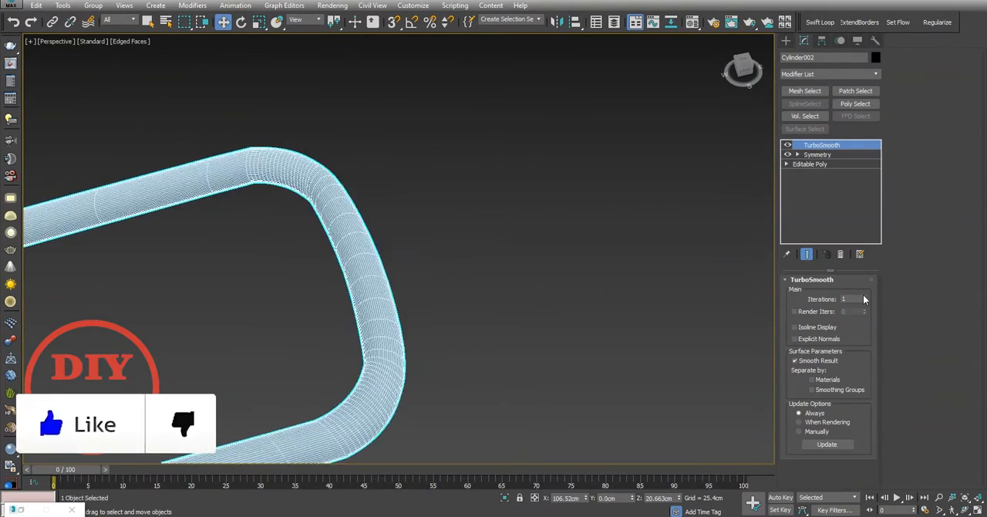
{"action": "left_click", "coordinate": [478, 297]}
Step: Hide the edge display and examine the smoothed handle and plate from several angles
{"action": "key", "text": "F4"}
{"action": "middle_click_drag", "start_coordinate": [453, 314], "coordinate": [548, 269]}
{"action": "scroll", "coordinate": [571, 154], "scroll_direction": "down", "scroll_amount": 6}
{"action": "middle_click_drag", "start_coordinate": [579, 134], "coordinate": [544, 128], "text": "alt"}
{"action": "scroll", "coordinate": [543, 127], "scroll_direction": "down", "scroll_amount": 2}
{"action": "middle_click_drag", "start_coordinate": [381, 168], "coordinate": [455, 251]}
{"action": "scroll", "coordinate": [518, 274], "scroll_direction": "down", "scroll_amount": 6}
{"action": "scroll", "coordinate": [448, 241], "scroll_direction": "up", "scroll_amount": 6}
{"action": "left_click", "coordinate": [611, 307]}
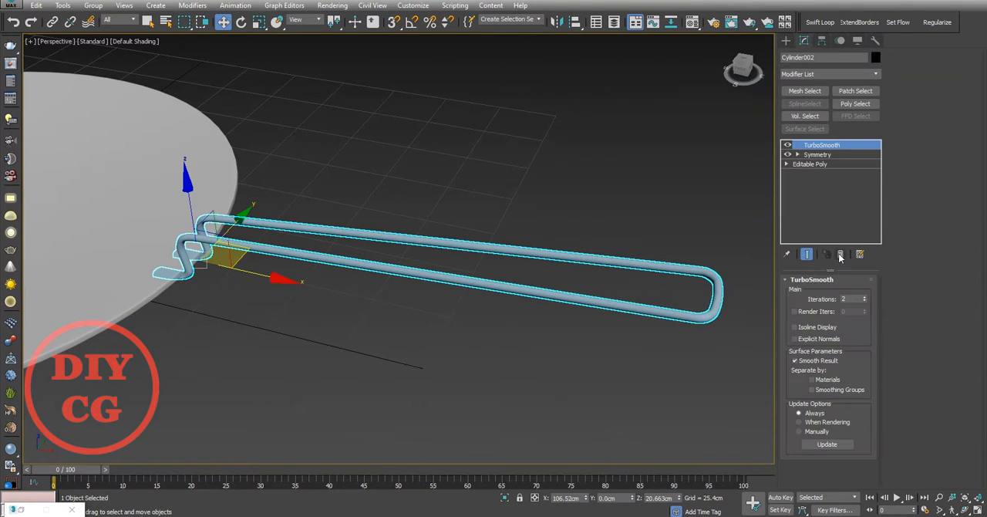
Step: Delete TurboSmooth and shorten the handle by moving its far-end vertices inward to about X 213 cm
{"action": "left_click", "coordinate": [841, 254]}
{"action": "left_click", "coordinate": [826, 155]}
{"action": "middle_click_drag", "start_coordinate": [741, 317], "coordinate": [717, 311]}
{"action": "left_click_drag", "start_coordinate": [722, 279], "coordinate": [577, 255]}
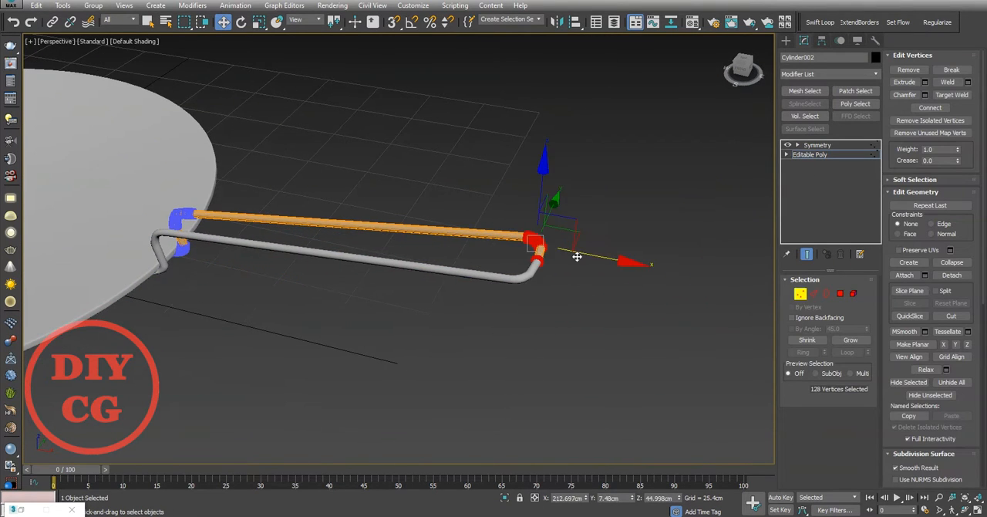
{"action": "key", "text": "l"}
{"action": "key", "text": "f"}
{"action": "middle_click_drag", "start_coordinate": [549, 255], "coordinate": [375, 297]}
{"action": "scroll", "coordinate": [375, 297], "scroll_direction": "up", "scroll_amount": 3}
{"action": "scroll", "coordinate": [651, 253], "scroll_direction": "up", "scroll_amount": 5}
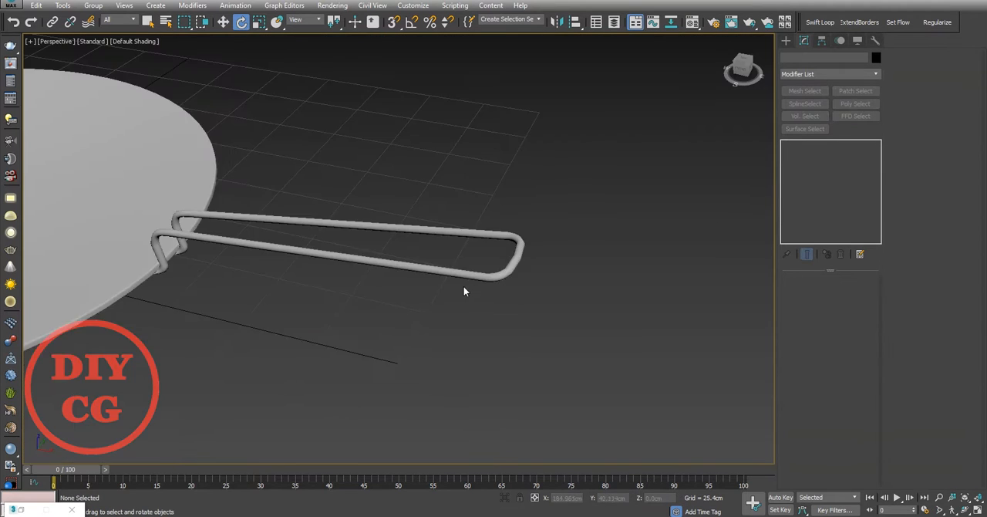
Step: Clone the handle as a separate half and insert edge loops across its straight tube with Swift Loop
{"action": "scroll", "coordinate": [463, 286], "scroll_direction": "up", "scroll_amount": 3}
{"action": "left_click", "coordinate": [405, 258]}
{"action": "key", "text": "w"}
{"action": "scroll", "coordinate": [383, 291], "scroll_direction": "down", "scroll_amount": 3}
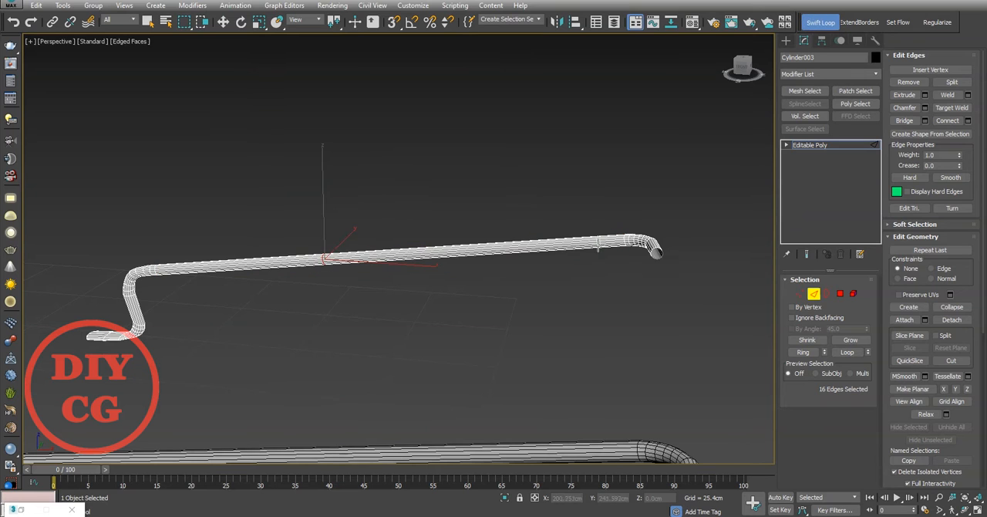
{"action": "middle_click_drag", "start_coordinate": [568, 351], "coordinate": [576, 311]}
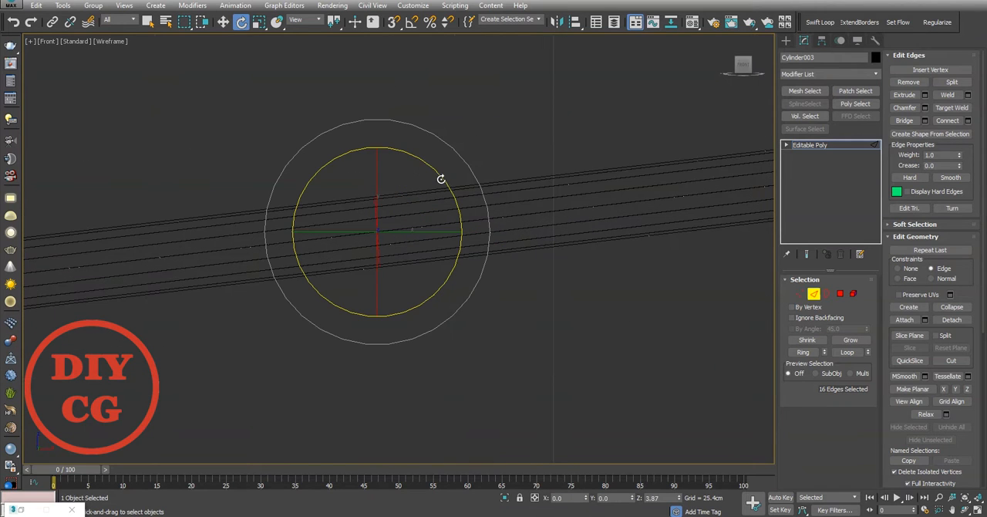
Step: With the Edge constraint active, rotate the tube's edge loop and flatten it along X in the Front view
{"action": "scroll", "coordinate": [440, 177], "scroll_direction": "down", "scroll_amount": 4}
{"action": "middle_click_drag", "start_coordinate": [440, 177], "coordinate": [399, 231]}
{"action": "scroll", "coordinate": [222, 224], "scroll_direction": "up", "scroll_amount": 6}
{"action": "middle_click_drag", "start_coordinate": [223, 223], "coordinate": [387, 254]}
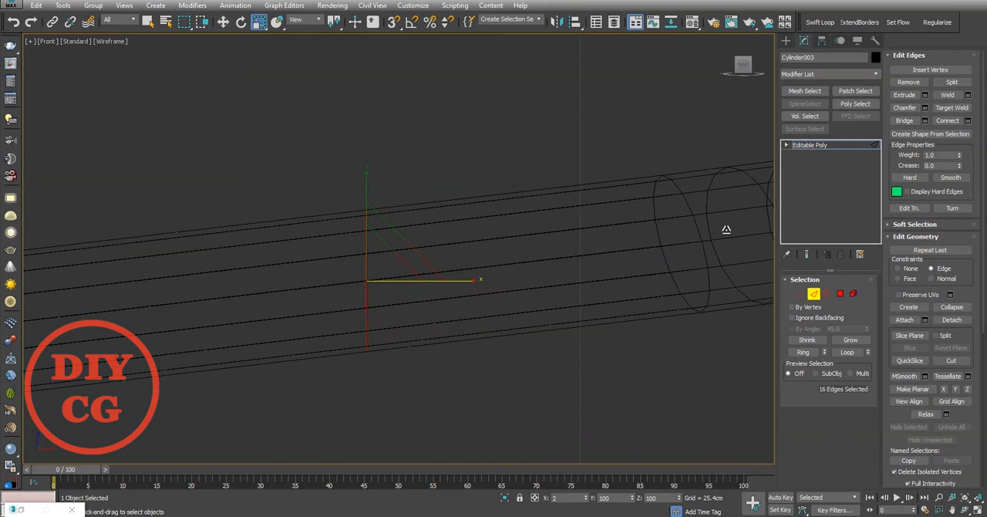
{"action": "key", "text": "t"}
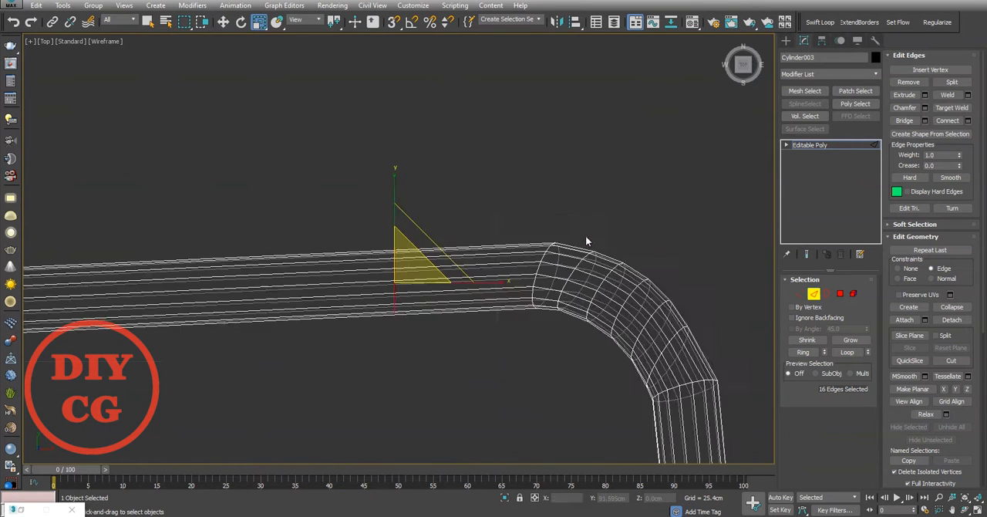
{"action": "key", "text": "f"}
Step: Rotate the flattened edge loop about 5.6 degrees so it sits perpendicular to the tube
{"action": "key", "text": "e"}
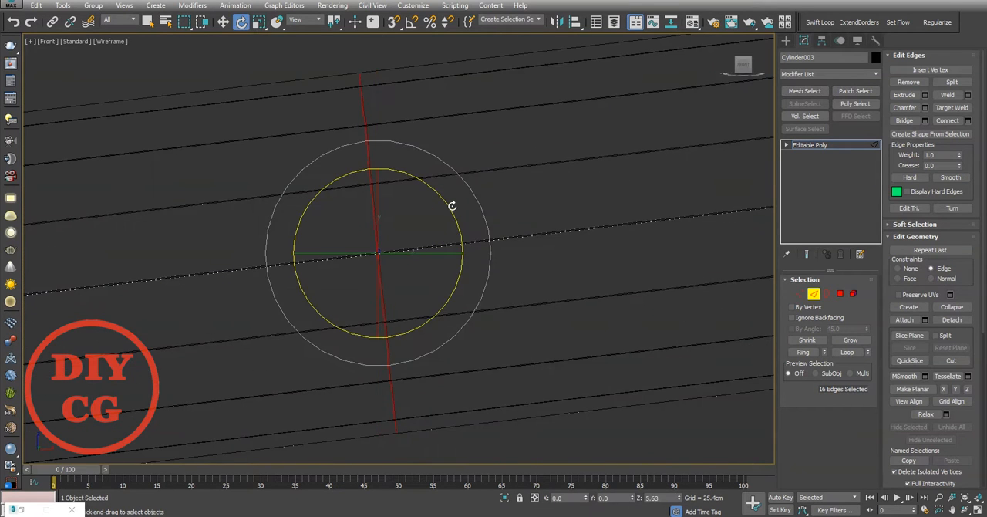
{"action": "scroll", "coordinate": [452, 206], "scroll_direction": "down", "scroll_amount": 8}
{"action": "key", "text": "p"}
{"action": "middle_click_drag", "start_coordinate": [439, 333], "coordinate": [496, 265], "text": "alt"}
{"action": "scroll", "coordinate": [496, 265], "scroll_direction": "up", "scroll_amount": 5}
{"action": "scroll", "coordinate": [586, 268], "scroll_direction": "down", "scroll_amount": 7}
{"action": "left_click", "coordinate": [585, 268]}
{"action": "scroll", "coordinate": [516, 262], "scroll_direction": "up", "scroll_amount": 8}
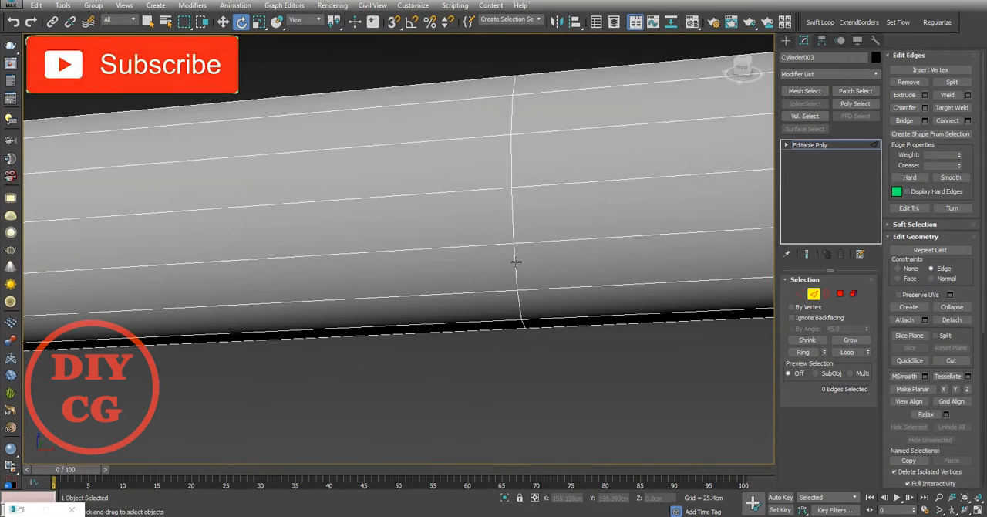
Step: Delete every polygon of the copied handle except the straight section between the two edge loops
{"action": "key", "text": "4"}
{"action": "left_click", "coordinate": [420, 279]}
{"action": "left_click", "coordinate": [419, 242], "text": "shift"}
{"action": "scroll", "coordinate": [419, 242], "scroll_direction": "down", "scroll_amount": 7}
{"action": "middle_click_drag", "start_coordinate": [419, 242], "coordinate": [214, 258], "text": "alt"}
{"action": "key", "text": "ctrl+i"}
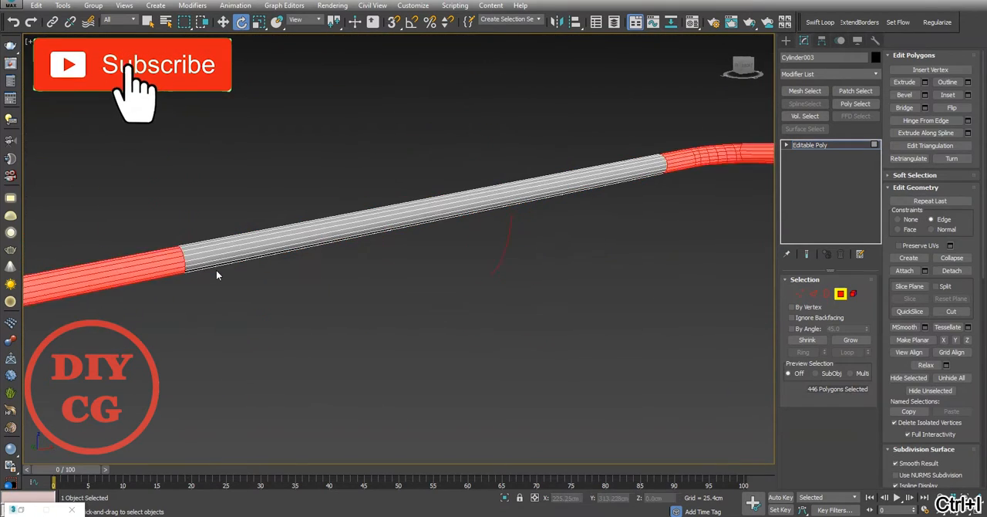
{"action": "key", "text": "Delete"}
Step: Extrude all polygons of the tube segment by Local Normal with a height of 0.313 cm to form a sleeve
{"action": "left_click", "coordinate": [217, 258]}
{"action": "scroll", "coordinate": [217, 260], "scroll_direction": "up", "scroll_amount": 4}
{"action": "left_click", "coordinate": [855, 293], "text": "ctrl"}
{"action": "key", "text": "4"}
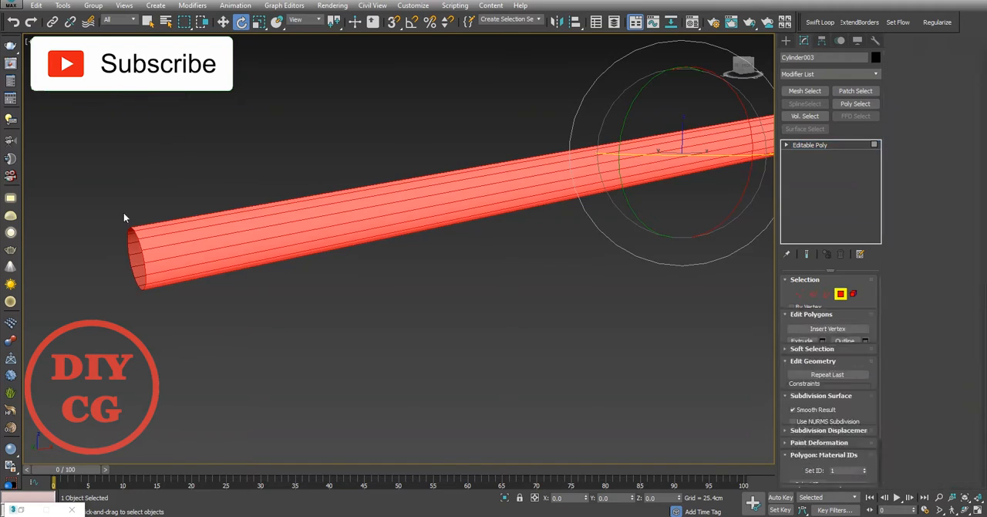
{"action": "scroll", "coordinate": [125, 213], "scroll_direction": "up", "scroll_amount": 5}
{"action": "middle_click_drag", "start_coordinate": [124, 214], "coordinate": [355, 283]}
{"action": "right_click", "coordinate": [352, 280]}
{"action": "left_click", "coordinate": [238, 334]}
{"action": "left_click", "coordinate": [402, 255]}
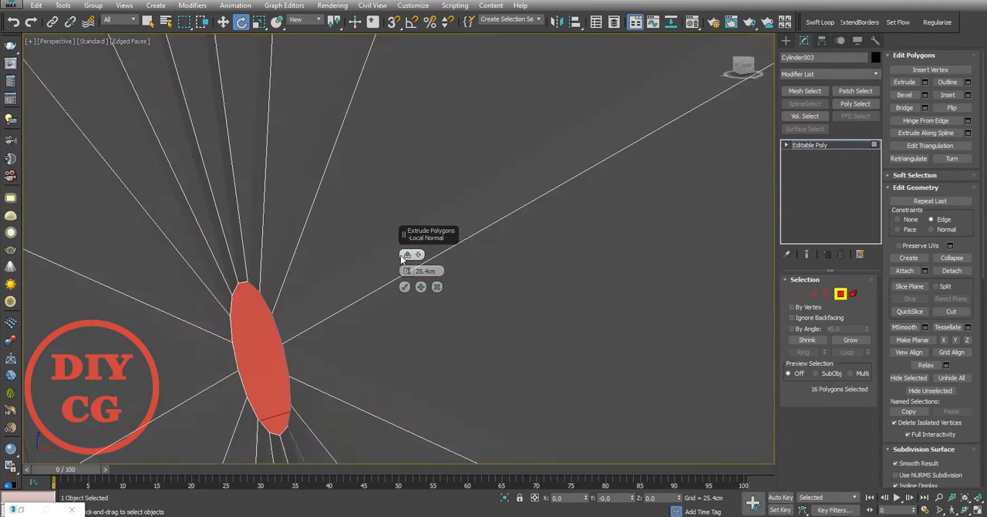
{"action": "scroll", "coordinate": [266, 250], "scroll_direction": "down", "scroll_amount": 5}
{"action": "scroll", "coordinate": [308, 266], "scroll_direction": "up", "scroll_amount": 4}
{"action": "mouse_move", "coordinate": [406, 270]}
{"action": "left_mouse_down"}
{"action": "mouse_move", "coordinate": [408, 344]}
{"action": "mouse_move", "coordinate": [407, 279]}
{"action": "left_mouse_up"}
{"action": "scroll", "coordinate": [193, 274], "scroll_direction": "down", "scroll_amount": 3}
{"action": "middle_click_drag", "start_coordinate": [193, 273], "coordinate": [308, 262]}
{"action": "middle_click_drag", "start_coordinate": [309, 262], "coordinate": [432, 308]}
{"action": "scroll", "coordinate": [431, 309], "scroll_direction": "up", "scroll_amount": 2}
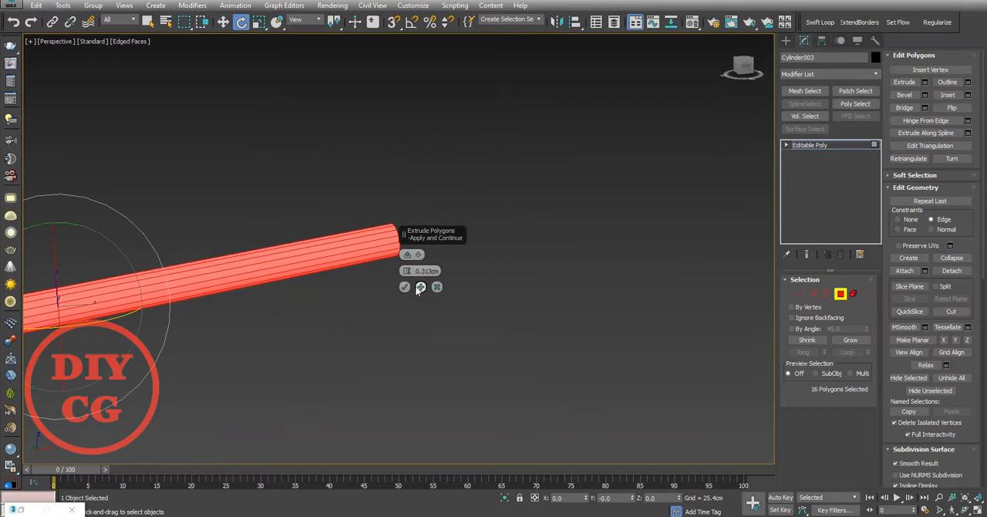
{"action": "left_click", "coordinate": [405, 287]}
{"action": "left_click", "coordinate": [405, 288]}
Step: Leave polygon editing and apply a Symmetry modifier to the sleeve tube
{"action": "scroll", "coordinate": [399, 267], "scroll_direction": "down", "scroll_amount": 4}
{"action": "middle_click_drag", "start_coordinate": [399, 267], "coordinate": [370, 315], "text": "alt"}
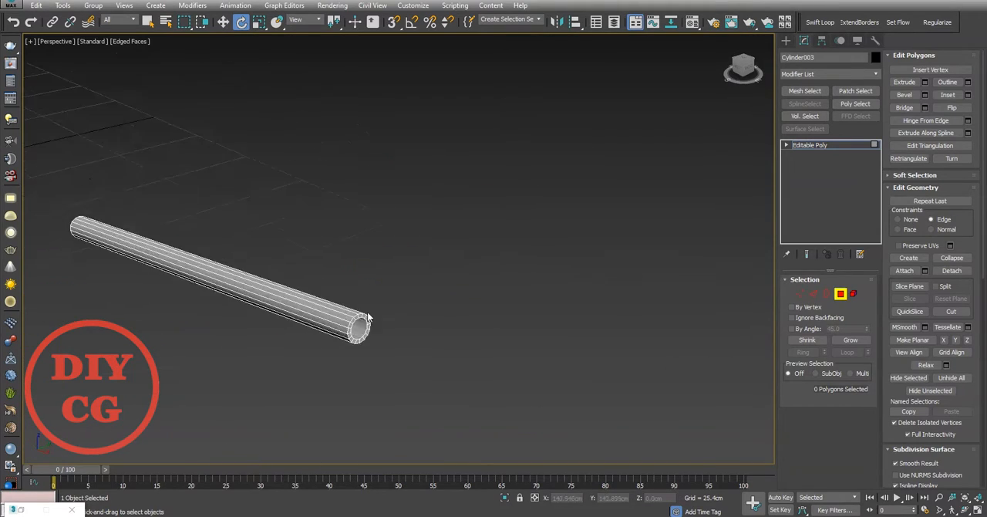
{"action": "scroll", "coordinate": [377, 317], "scroll_direction": "up", "scroll_amount": 4}
{"action": "left_click", "coordinate": [841, 293]}
{"action": "scroll", "coordinate": [617, 252], "scroll_direction": "down", "scroll_amount": 8}
{"action": "middle_click_drag", "start_coordinate": [467, 252], "coordinate": [540, 284], "text": "alt"}
{"action": "left_click", "coordinate": [543, 263]}
{"action": "left_click", "coordinate": [548, 250]}
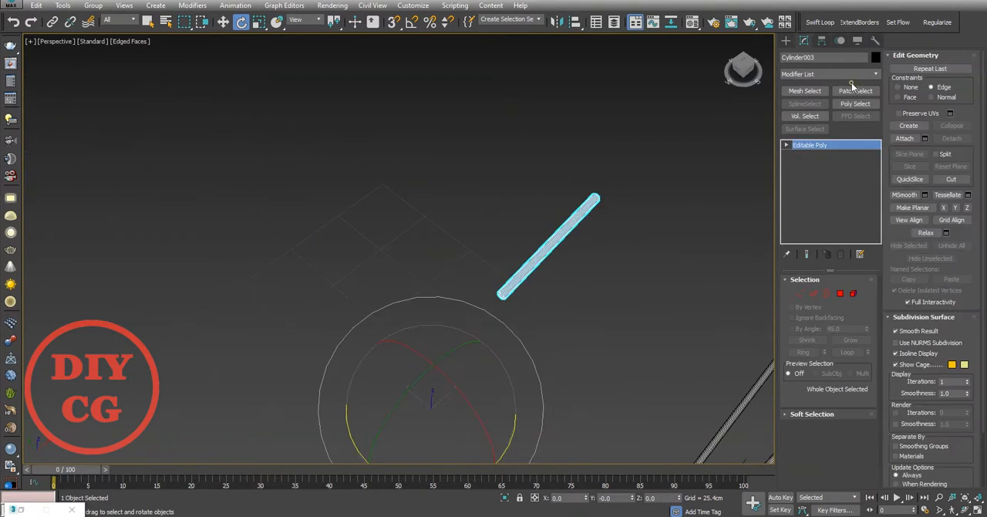
{"action": "left_click", "coordinate": [853, 75]}
{"action": "type", "text": "sy"}
{"action": "key", "text": "Return"}
Step: Activate a slice plane on the sleeve's base mesh and rotate it perpendicular to the tube in the Front view
{"action": "middle_click_drag", "start_coordinate": [671, 324], "coordinate": [580, 322], "text": "alt"}
{"action": "left_click", "coordinate": [814, 295]}
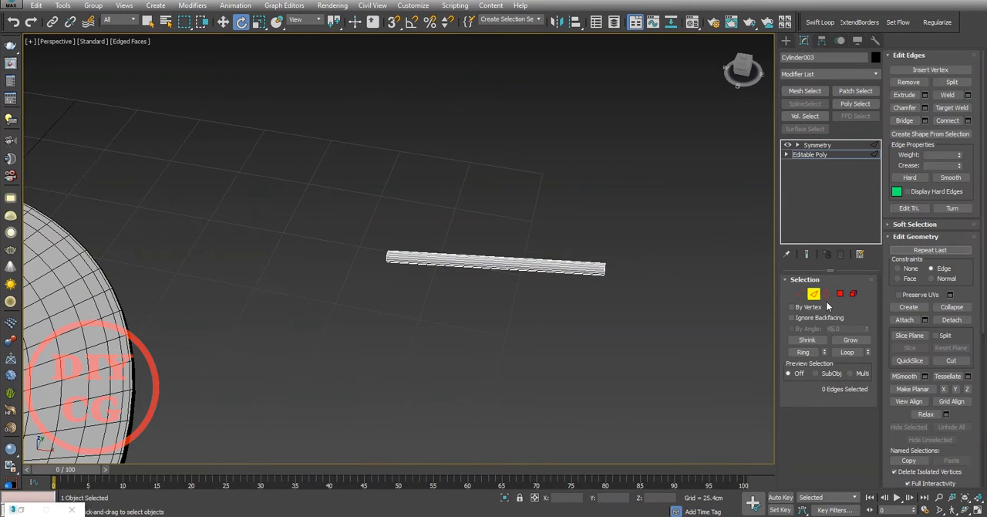
{"action": "left_click", "coordinate": [910, 336]}
{"action": "key", "text": "l"}
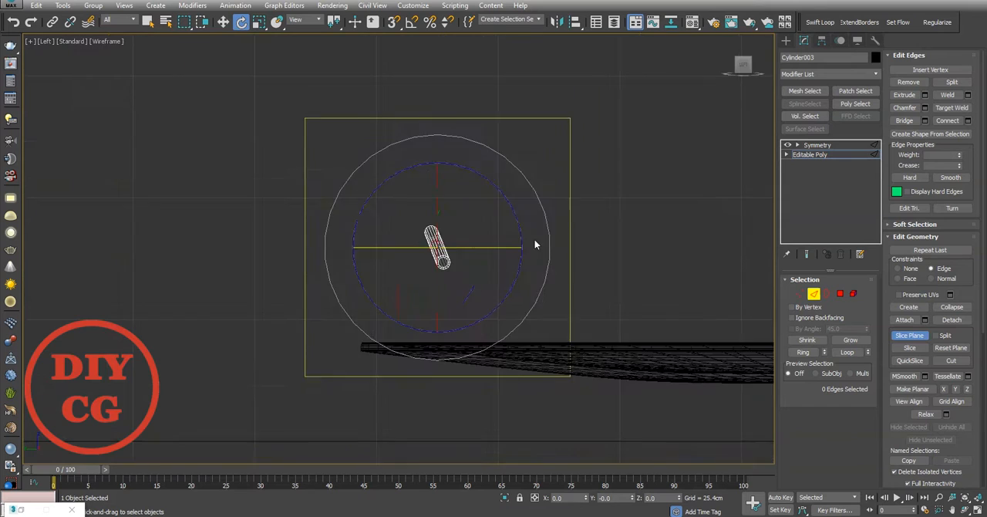
{"action": "key", "text": "f"}
{"action": "scroll", "coordinate": [513, 245], "scroll_direction": "up", "scroll_amount": 5}
{"action": "left_click_drag", "start_coordinate": [398, 191], "coordinate": [406, 196]}
{"action": "key", "text": "w"}
{"action": "scroll", "coordinate": [310, 227], "scroll_direction": "down", "scroll_amount": 2}
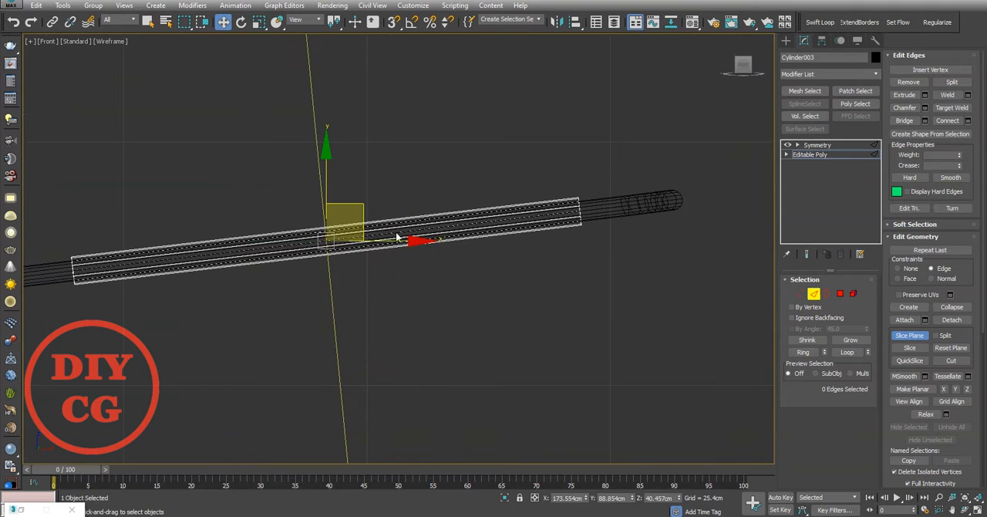
Step: Move the slice plane along its local axis to near the sleeve's outer end, about X 191.5 cm, and slice the tube
{"action": "right_click", "coordinate": [396, 218], "text": "alt"}
{"action": "right_click", "coordinate": [408, 208]}
{"action": "right_click", "coordinate": [381, 209], "text": "alt"}
{"action": "left_click", "coordinate": [401, 197]}
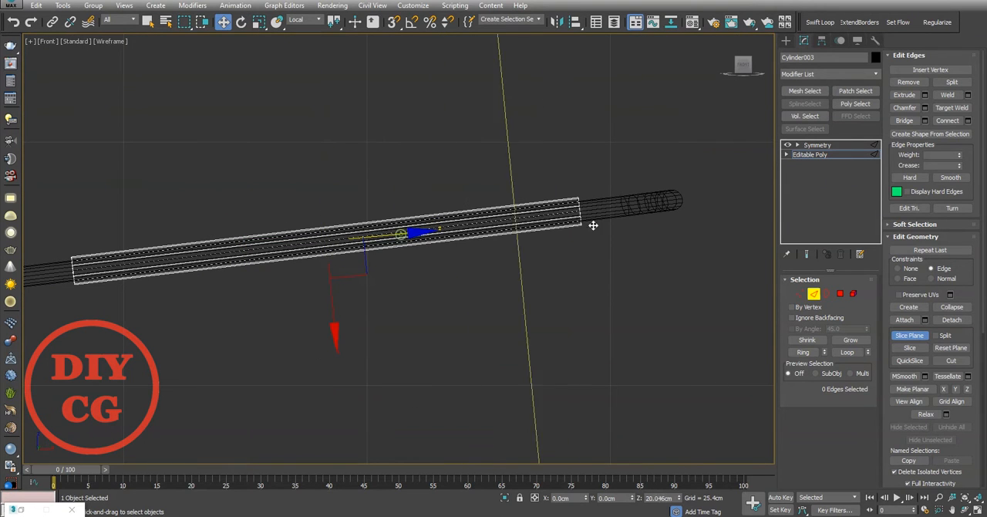
{"action": "scroll", "coordinate": [540, 224], "scroll_direction": "up", "scroll_amount": 2}
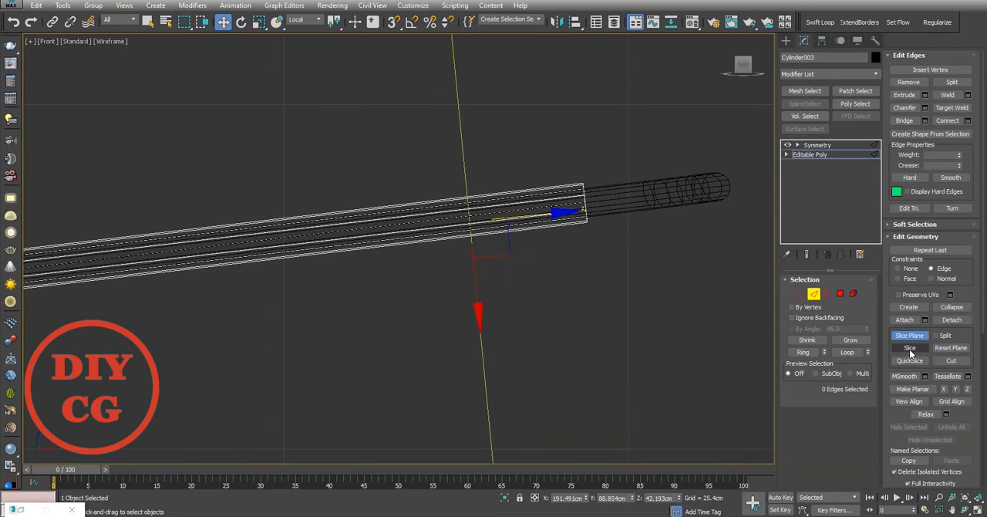
{"action": "key", "text": "p"}
{"action": "right_click", "coordinate": [543, 252], "text": "alt"}
{"action": "left_click", "coordinate": [569, 235]}
{"action": "scroll", "coordinate": [567, 258], "scroll_direction": "up", "scroll_amount": 3}
{"action": "middle_click_drag", "start_coordinate": [567, 258], "coordinate": [519, 271], "text": "alt"}
Step: Collapse the Symmetry modifier so both sleeve tubes become one Editable Poly
{"action": "left_click", "coordinate": [813, 145]}
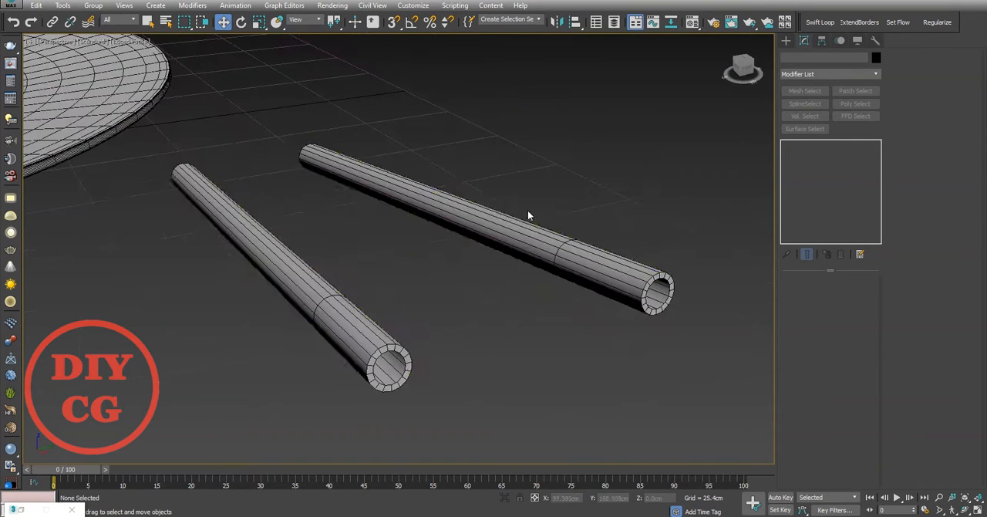
{"action": "right_click", "coordinate": [527, 210]}
{"action": "left_click", "coordinate": [588, 332]}
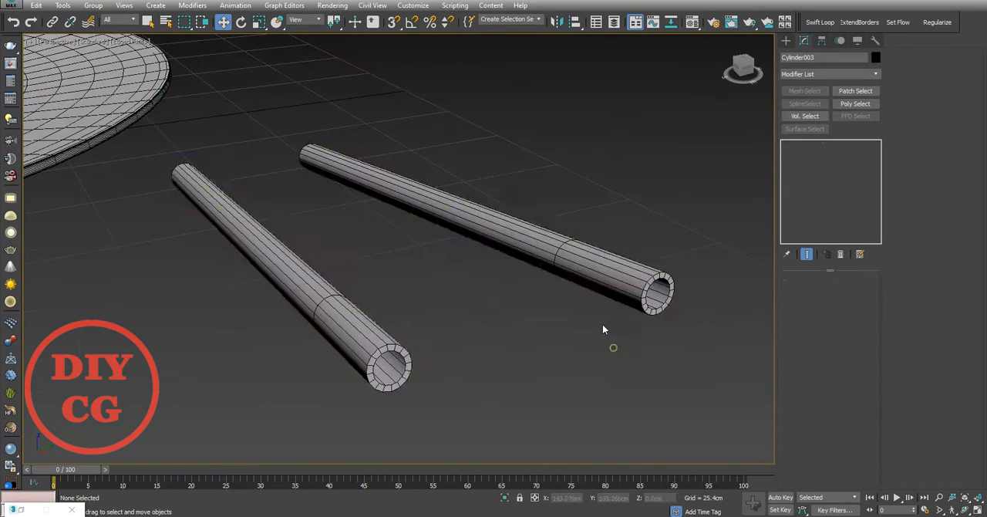
Step: Select the ten facing inner-side polygons on the outer end sections of both tubes and bridge them into a crosspiece
{"action": "left_click", "coordinate": [579, 264]}
{"action": "key", "text": "4"}
{"action": "left_click", "coordinate": [579, 264]}
{"action": "middle_click_drag", "start_coordinate": [579, 265], "coordinate": [232, 309], "text": "alt"}
{"action": "left_click", "coordinate": [187, 324]}
{"action": "left_click", "coordinate": [191, 351], "text": "ctrl"}
{"action": "middle_click_drag", "start_coordinate": [191, 351], "coordinate": [532, 343], "text": "alt"}
{"action": "left_click", "coordinate": [553, 340], "text": "ctrl"}
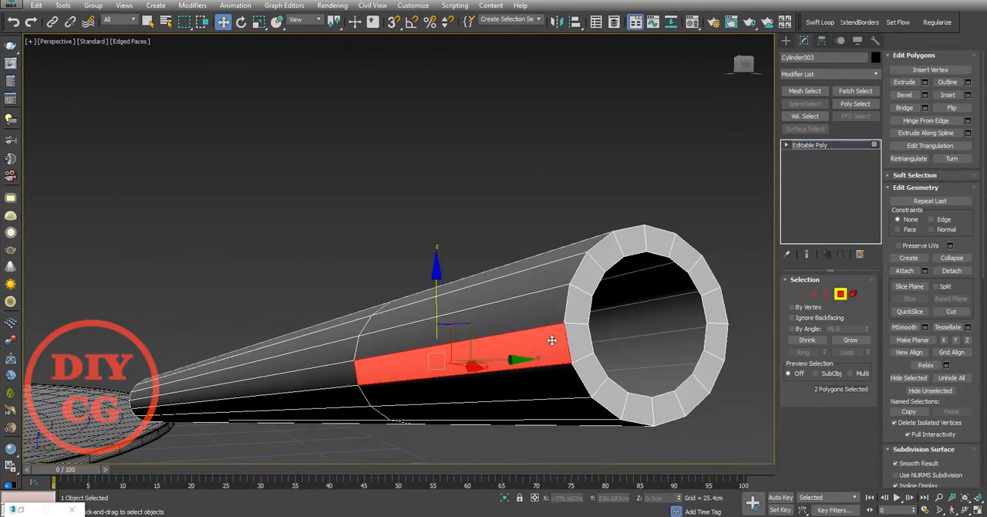
{"action": "left_click", "coordinate": [549, 313], "text": "ctrl"}
{"action": "middle_click_drag", "start_coordinate": [549, 314], "coordinate": [235, 304], "text": "alt"}
{"action": "scroll", "coordinate": [235, 304], "scroll_direction": "up", "scroll_amount": 5}
{"action": "left_click", "coordinate": [217, 279], "text": "ctrl"}
{"action": "middle_click_drag", "start_coordinate": [198, 264], "coordinate": [294, 287], "text": "alt"}
{"action": "middle_click_drag", "start_coordinate": [328, 367], "coordinate": [339, 362], "text": "alt"}
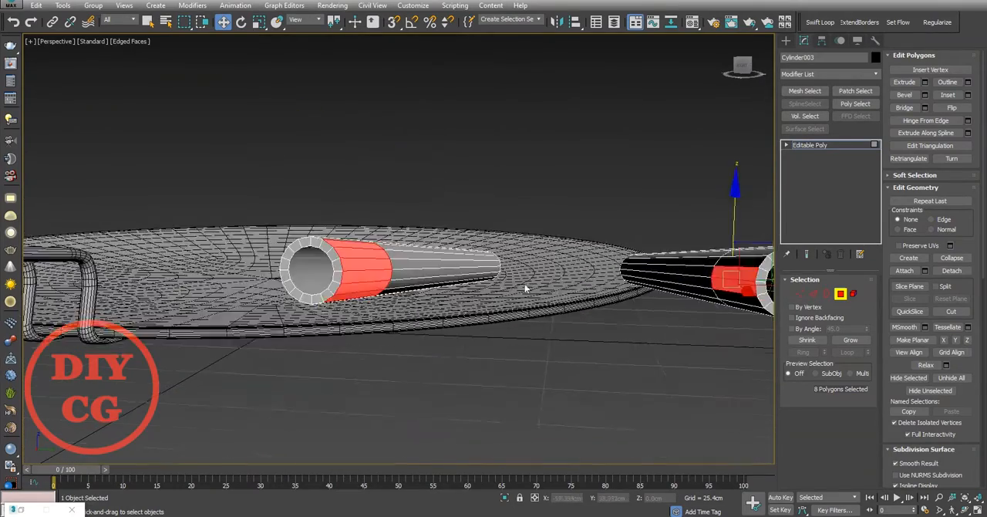
{"action": "middle_click_drag", "start_coordinate": [525, 287], "coordinate": [401, 278], "text": "alt"}
{"action": "scroll", "coordinate": [273, 244], "scroll_direction": "up", "scroll_amount": 5}
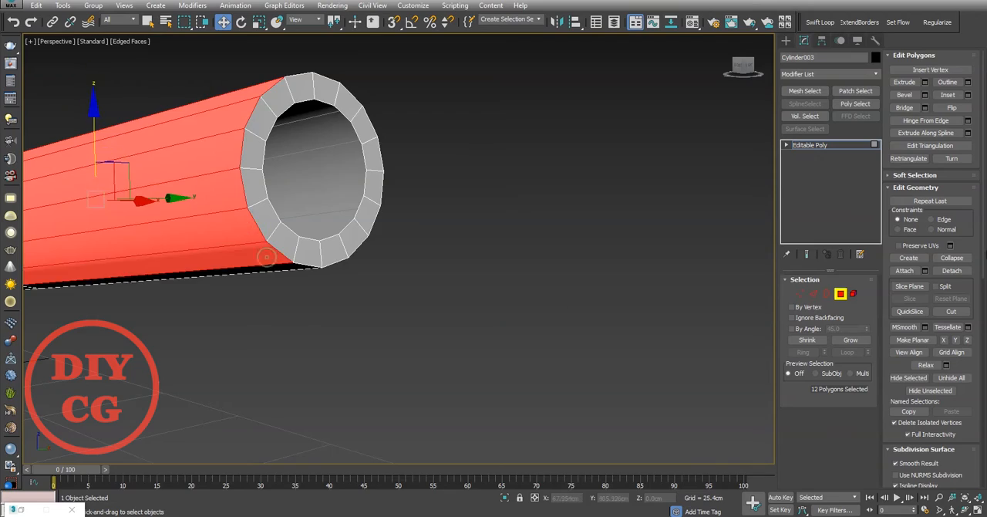
{"action": "scroll", "coordinate": [671, 195], "scroll_direction": "down", "scroll_amount": 5}
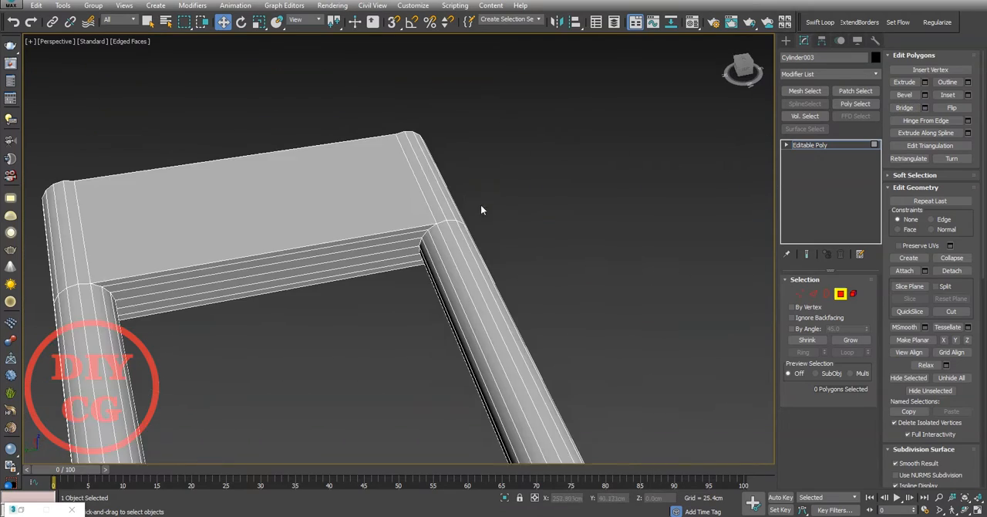
Step: Connect the crosspiece's lengthwise edges with an edge loop across its middle
{"action": "key", "text": "2"}
{"action": "right_click", "coordinate": [410, 329]}
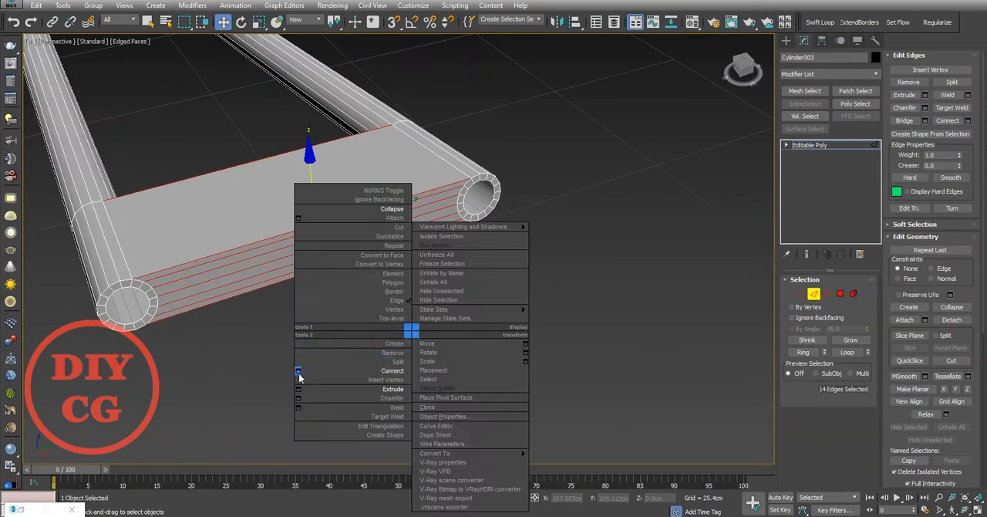
{"action": "left_click", "coordinate": [300, 370]}
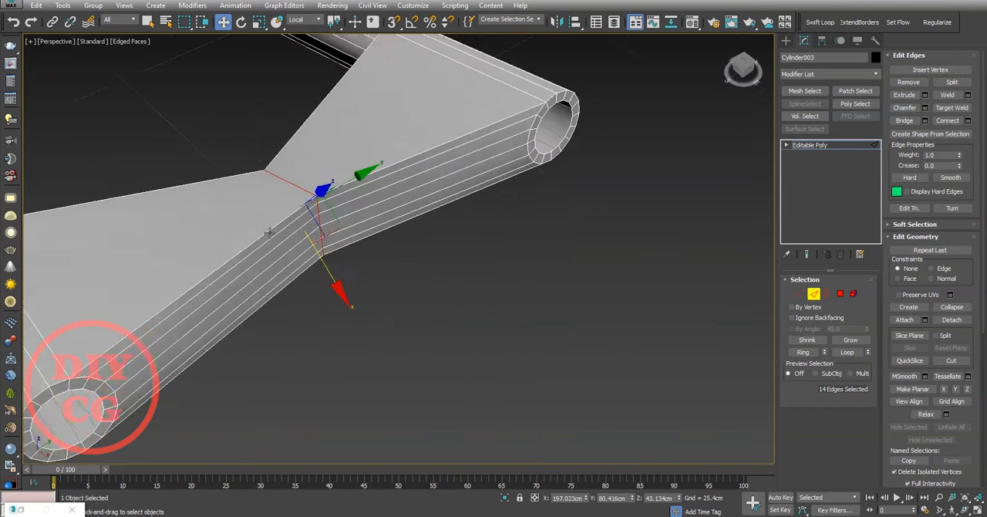
Step: Undo the trial shift of the crosspiece's middle edge loop and chamfer that loop
{"action": "key", "text": "ctrl+z"}
{"action": "key", "text": "ctrl+z"}
{"action": "right_click", "coordinate": [330, 276]}
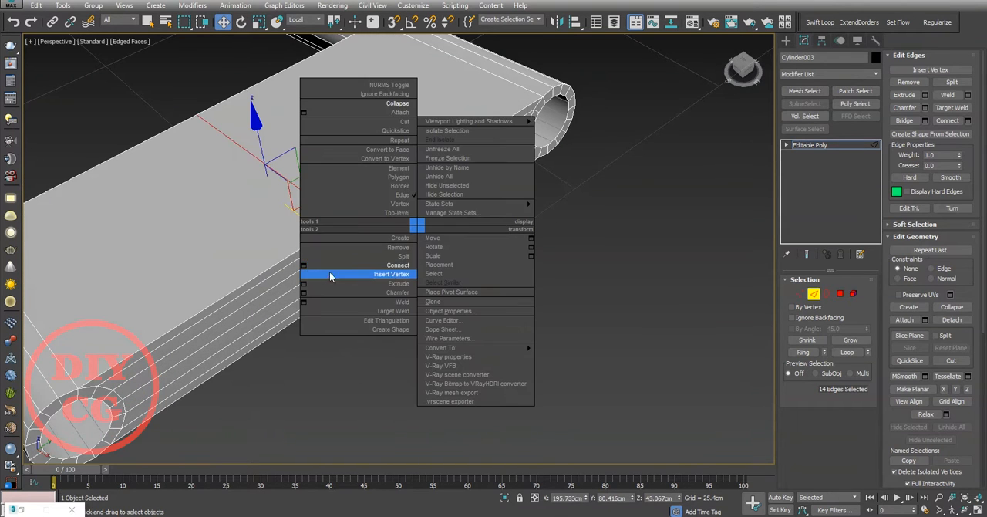
{"action": "left_click", "coordinate": [305, 294]}
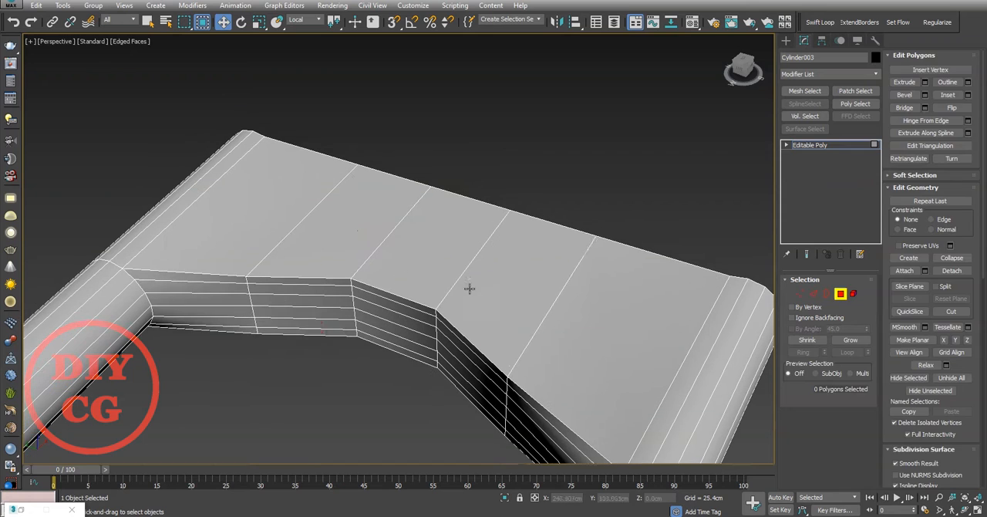
Step: Connect the crosspiece's edge ring with 2 segments, and bridge its three middle top and bottom polygons into a through opening
{"action": "key", "text": "2"}
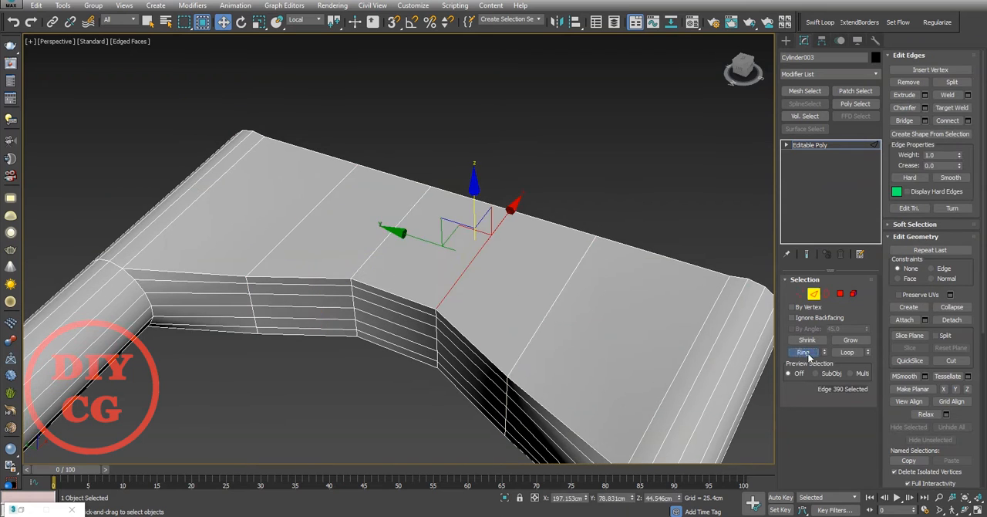
{"action": "left_click", "coordinate": [805, 352]}
{"action": "right_click", "coordinate": [507, 197]}
{"action": "left_click", "coordinate": [401, 251]}
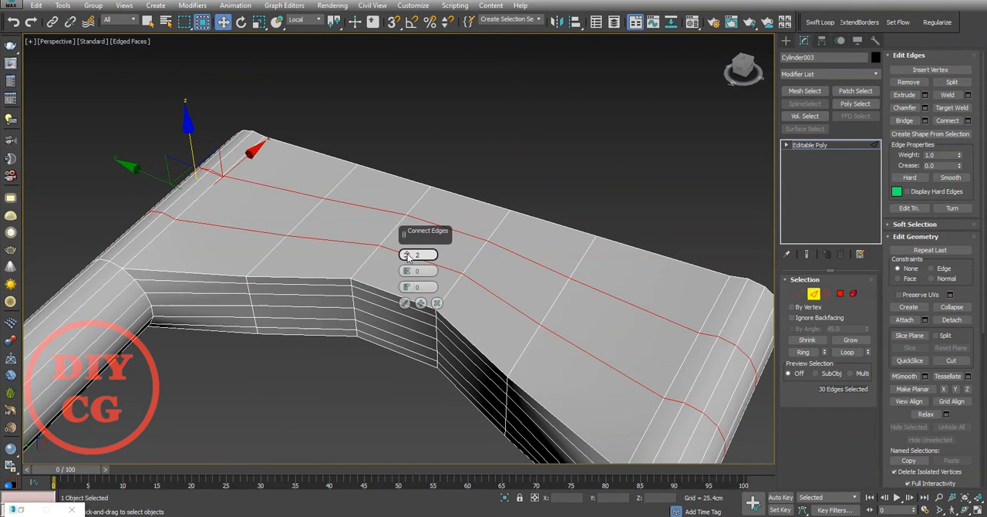
{"action": "left_click", "coordinate": [404, 302]}
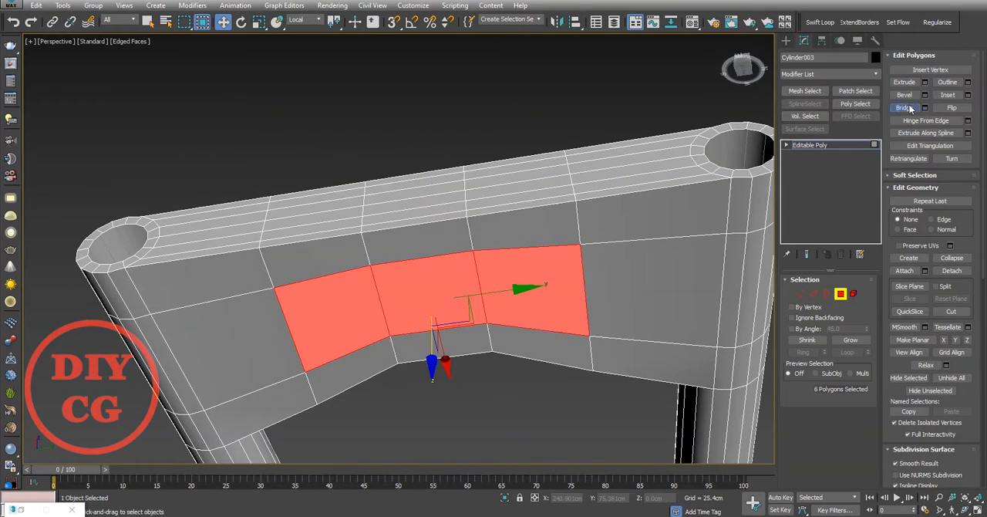
{"action": "left_click", "coordinate": [906, 108]}
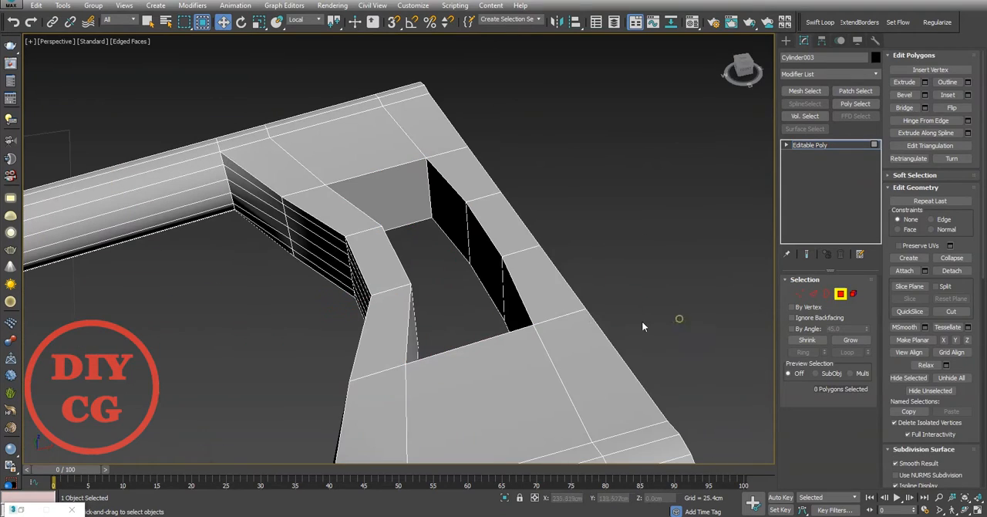
Step: Add supporting edge loops beside the opening and connect the edge ring across the crosspiece's side sections
{"action": "key", "text": "2"}
{"action": "left_click_drag", "start_coordinate": [549, 318], "coordinate": [532, 333], "text": "ctrl+alt"}
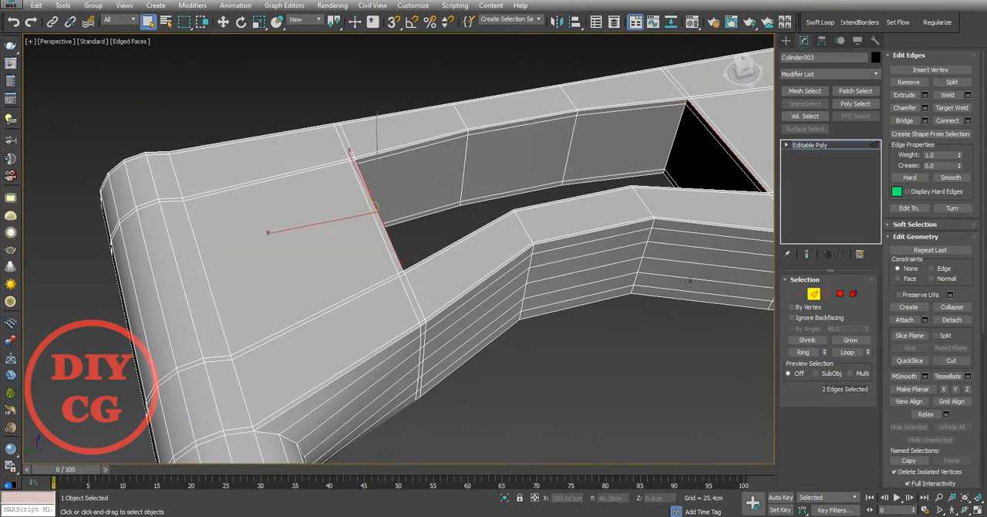
{"action": "right_click", "coordinate": [577, 162]}
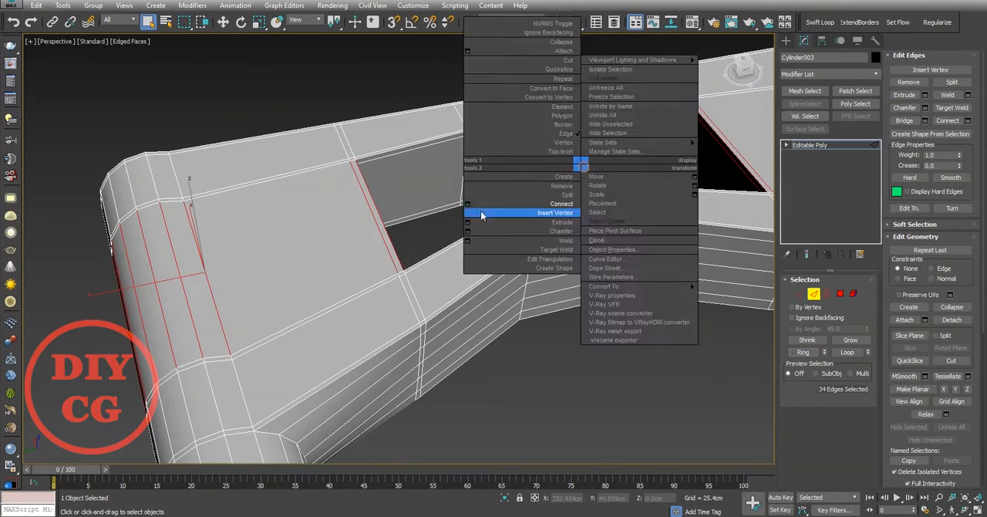
{"action": "left_click", "coordinate": [481, 211]}
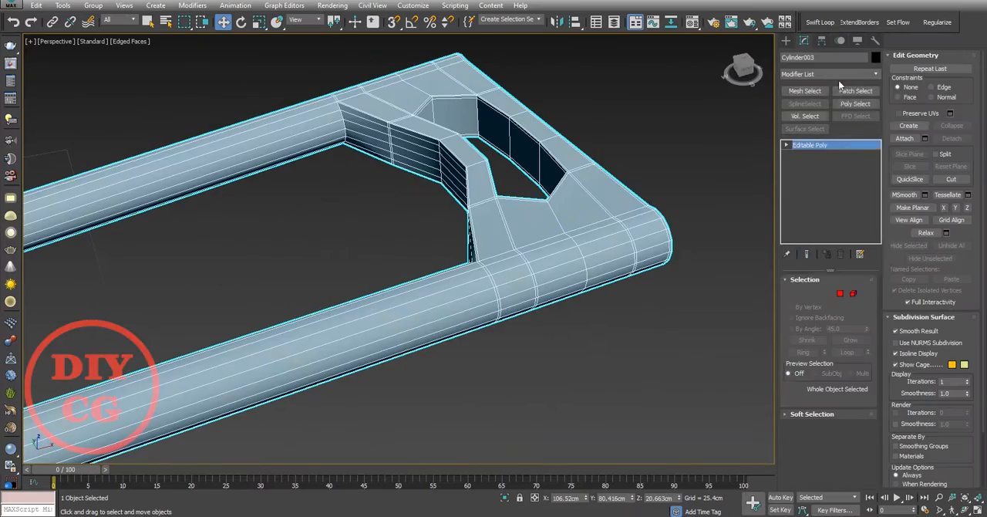
Step: Add TurboSmooth to the sleeve grip and connect its tubes' lengthwise edge rings with 2 segments and pinch 99
{"action": "left_click", "coordinate": [838, 74]}
{"action": "left_click", "coordinate": [835, 216]}
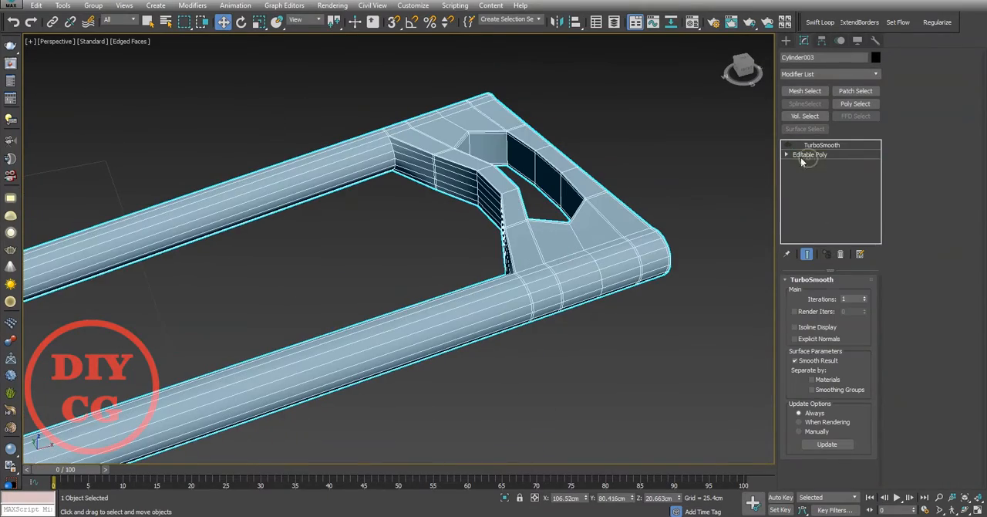
{"action": "left_click", "coordinate": [806, 155]}
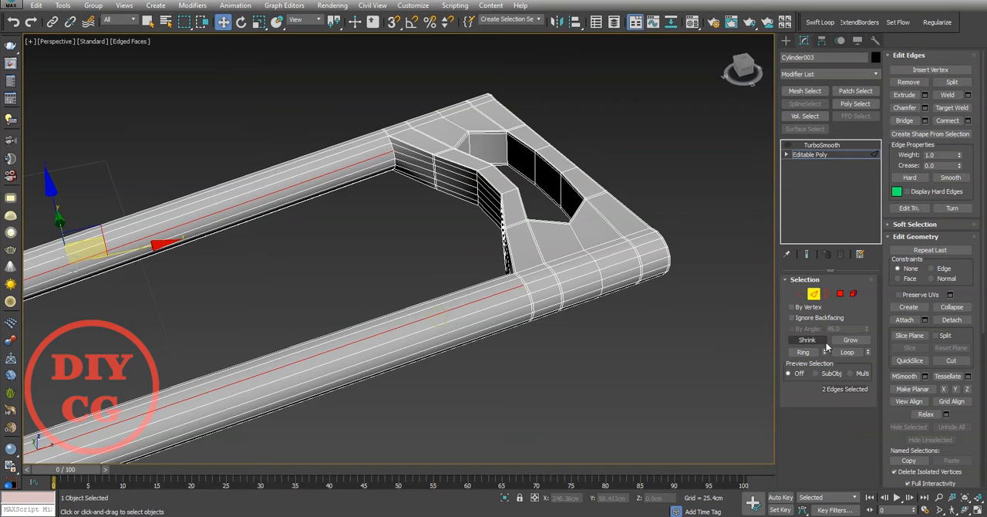
{"action": "left_click", "coordinate": [806, 352]}
{"action": "right_click", "coordinate": [597, 187]}
{"action": "left_click", "coordinate": [480, 226]}
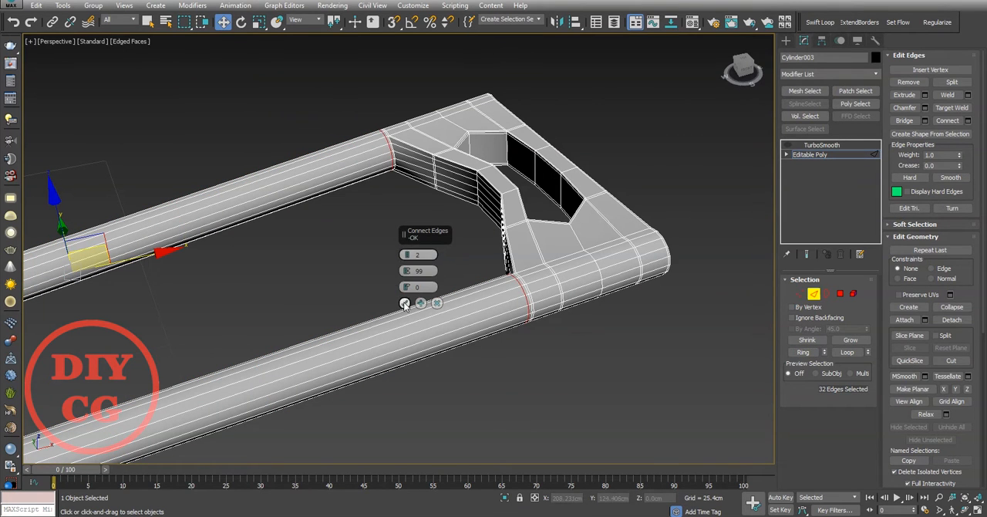
Step: Smooth the sleeve grip with 2 TurboSmooth iterations and apply TurboSmooth to the bent tubular handle
{"action": "left_click", "coordinate": [821, 145]}
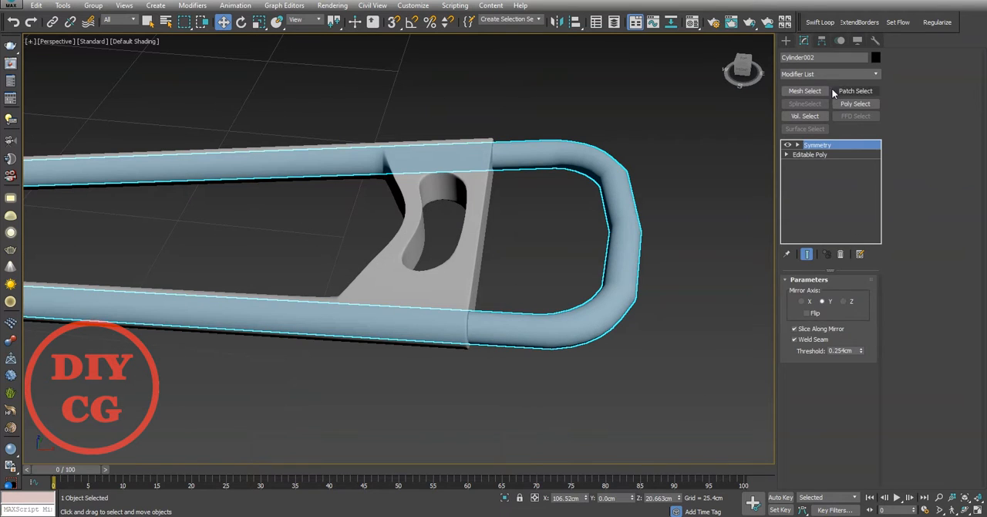
{"action": "left_click", "coordinate": [829, 73]}
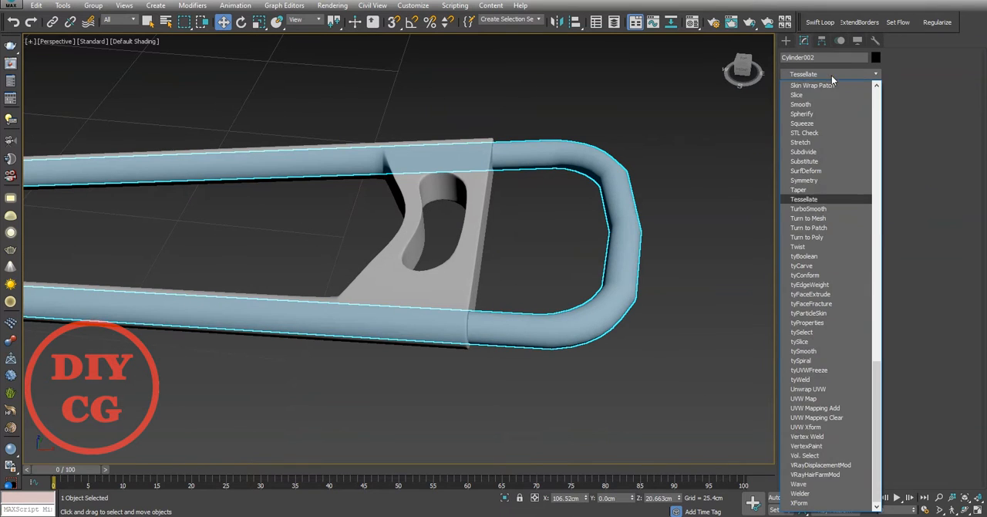
{"action": "left_click", "coordinate": [826, 206]}
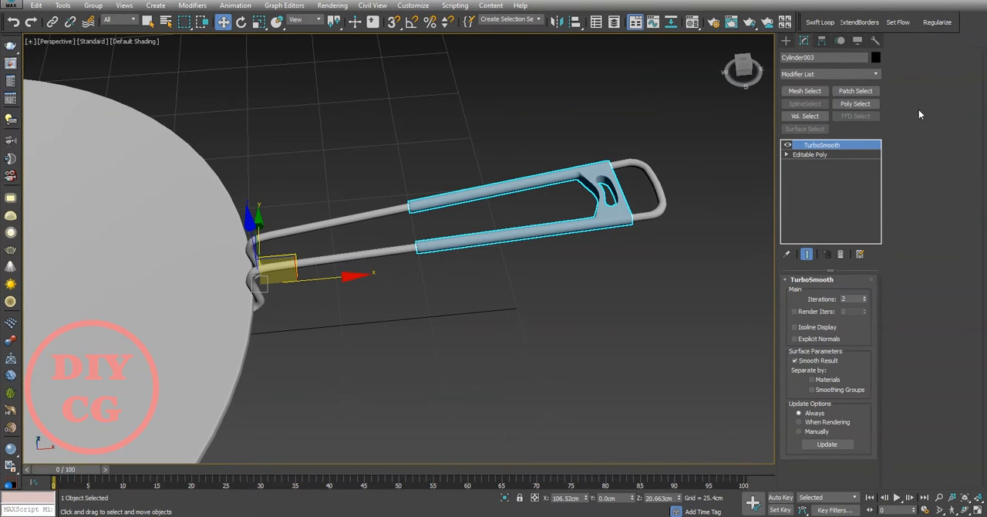
Step: Center the sleeve grip's pivot on the object and adjust the grip's scale around the handle tubes
{"action": "left_click", "coordinate": [821, 40]}
{"action": "left_click", "coordinate": [837, 120]}
{"action": "scroll", "coordinate": [540, 196], "scroll_direction": "up", "scroll_amount": 4}
{"action": "key", "text": "r"}
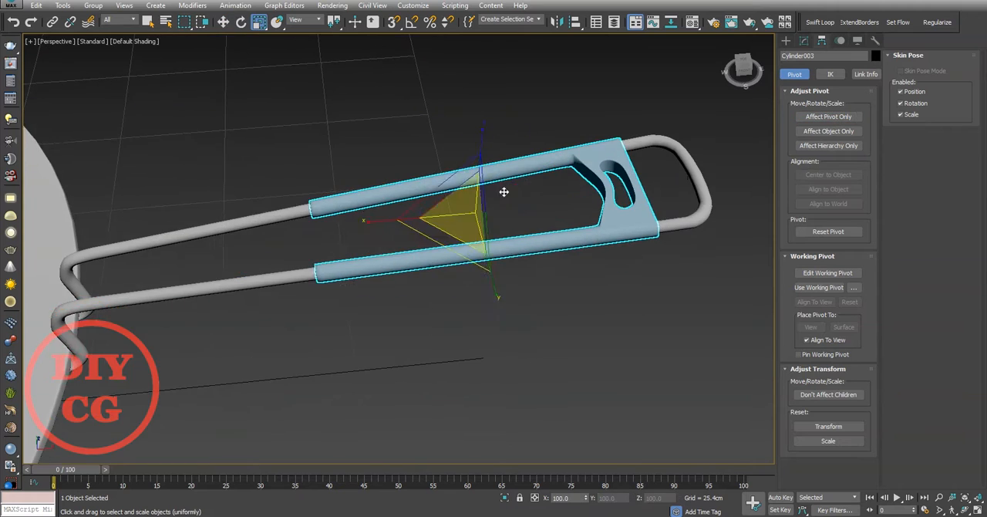
{"action": "middle_click_drag", "start_coordinate": [504, 192], "coordinate": [465, 185], "text": "alt"}
{"action": "scroll", "coordinate": [465, 185], "scroll_direction": "up", "scroll_amount": 4}
{"action": "left_click_drag", "start_coordinate": [467, 189], "coordinate": [466, 179]}
{"action": "key", "text": "ctrl+z"}
{"action": "middle_click_drag", "start_coordinate": [481, 190], "coordinate": [381, 335], "text": "alt"}
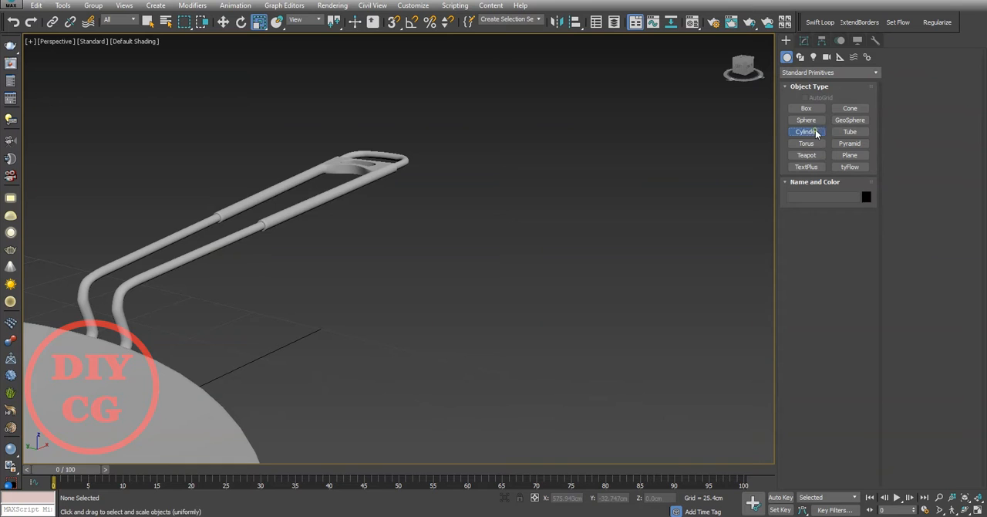
Step: Create a sphere with a radius of about 5.5 cm beside the pan and convert it to an editable poly
{"action": "left_click", "coordinate": [806, 119]}
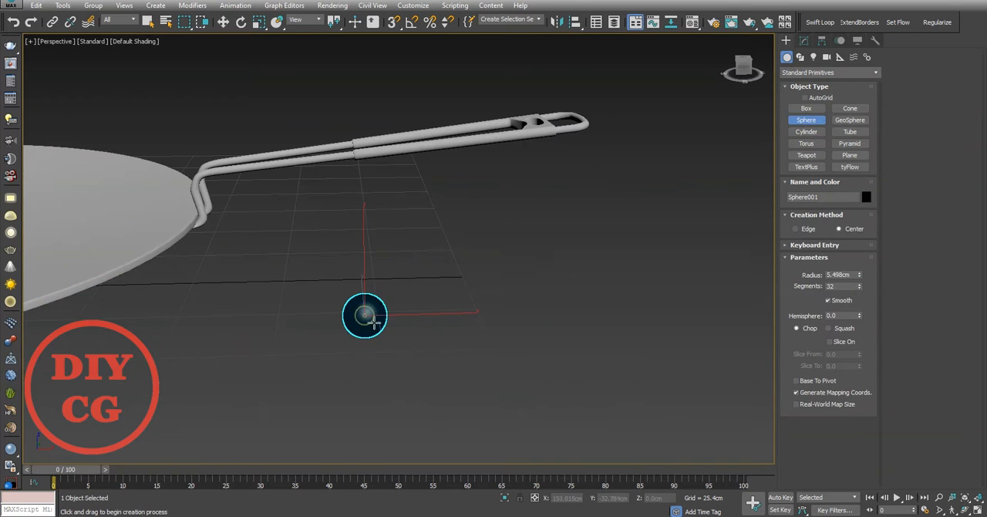
{"action": "right_click", "coordinate": [368, 301]}
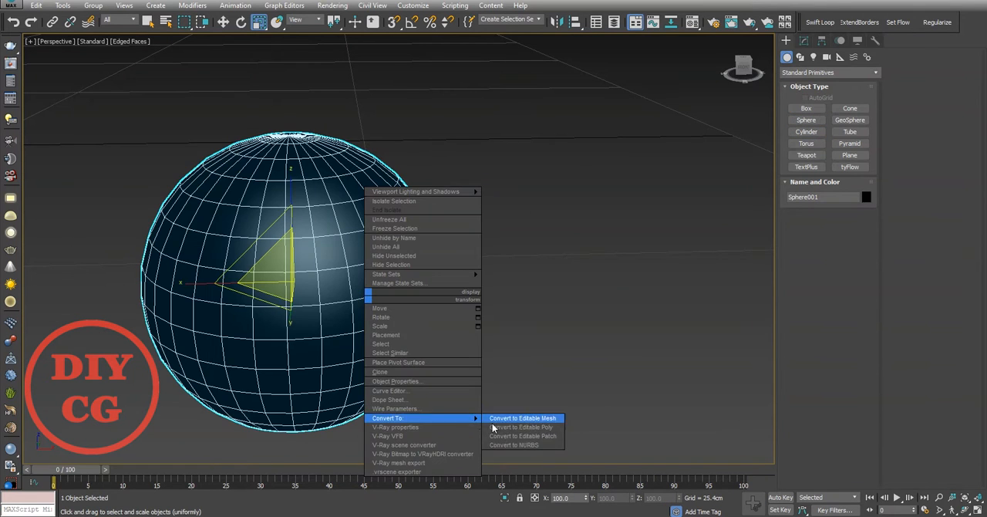
{"action": "left_click", "coordinate": [493, 427]}
Step: Split the sphere along a horizontal edge loop, delete the lower element, and flatten the remaining dome into a rivet head
{"action": "key", "text": "2"}
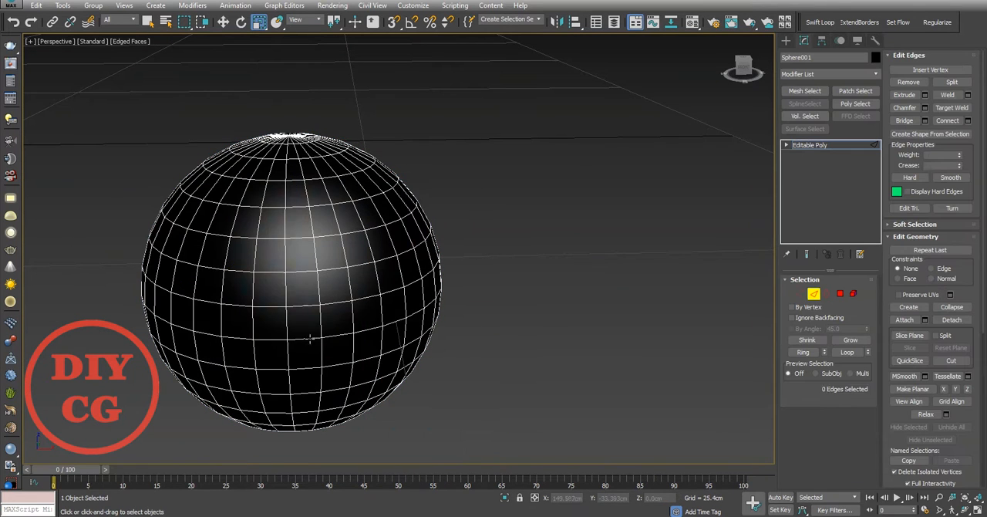
{"action": "left_click", "coordinate": [957, 83]}
{"action": "middle_click_drag", "start_coordinate": [515, 205], "coordinate": [520, 202]}
{"action": "key", "text": "5"}
{"action": "left_click", "coordinate": [359, 338]}
{"action": "key", "text": "Delete"}
{"action": "left_click", "coordinate": [356, 297]}
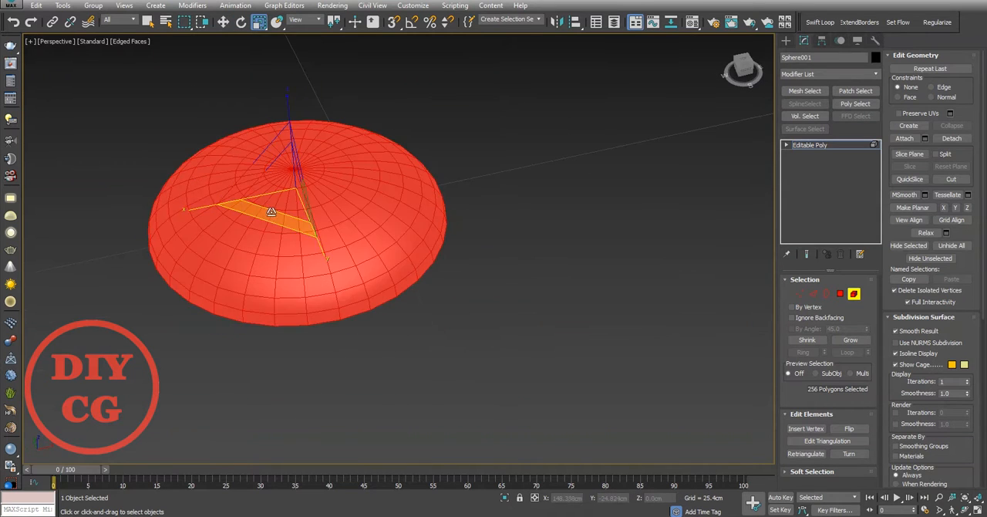
{"action": "middle_click_drag", "start_coordinate": [566, 152], "coordinate": [532, 108], "text": "alt"}
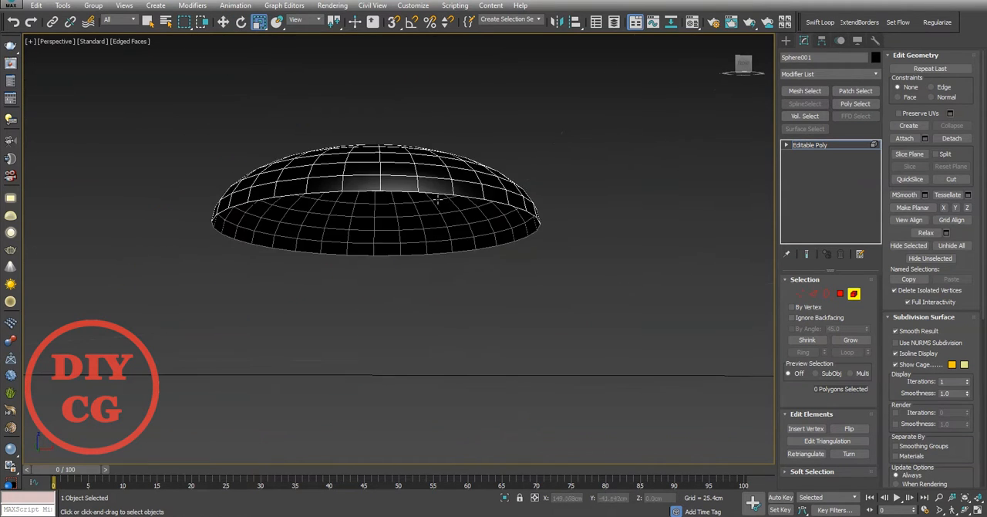
Step: Extrude the dome's open bottom border inward by scaling to form a flat lip under the rivet head
{"action": "scroll", "coordinate": [524, 123], "scroll_direction": "up", "scroll_amount": 3}
{"action": "key", "text": "3"}
{"action": "left_click", "coordinate": [439, 193]}
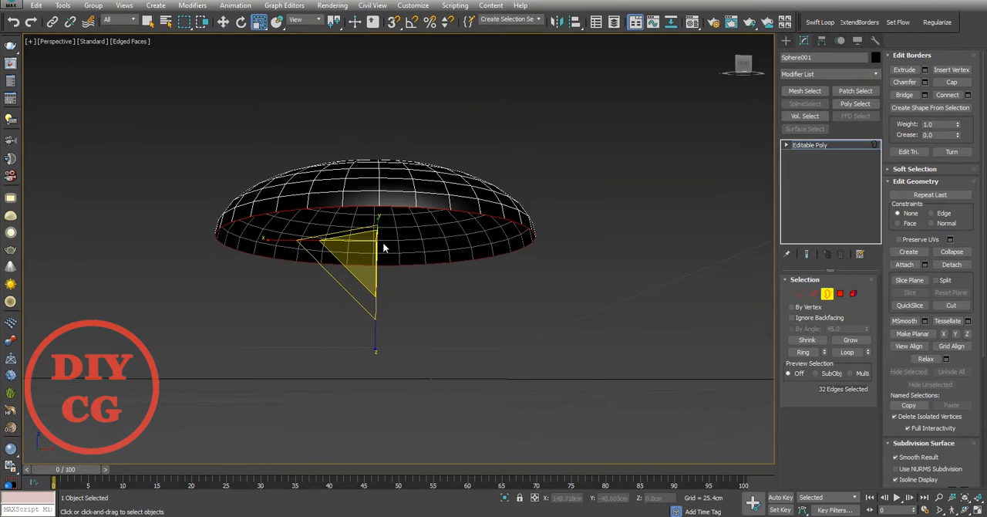
{"action": "scroll", "coordinate": [385, 241], "scroll_direction": "up", "scroll_amount": 4}
{"action": "scroll", "coordinate": [403, 240], "scroll_direction": "down", "scroll_amount": 3}
{"action": "middle_click_drag", "start_coordinate": [403, 240], "coordinate": [348, 223]}
Step: Extrude the inner border straight down in the Left view to form the rivet's cylindrical stem
{"action": "key", "text": "w"}
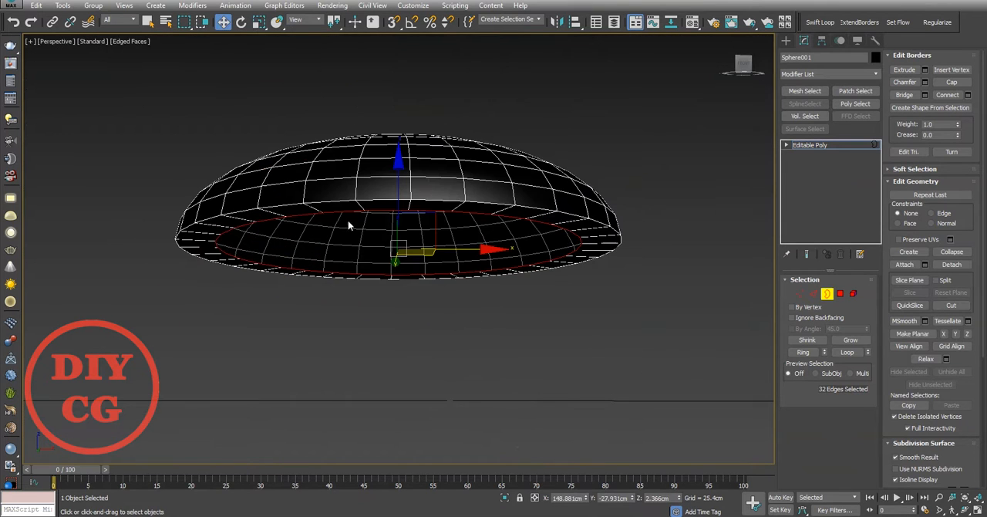
{"action": "key", "text": "l"}
{"action": "left_click_drag", "start_coordinate": [407, 231], "coordinate": [401, 310], "text": "shift"}
{"action": "scroll", "coordinate": [392, 283], "scroll_direction": "down", "scroll_amount": 2}
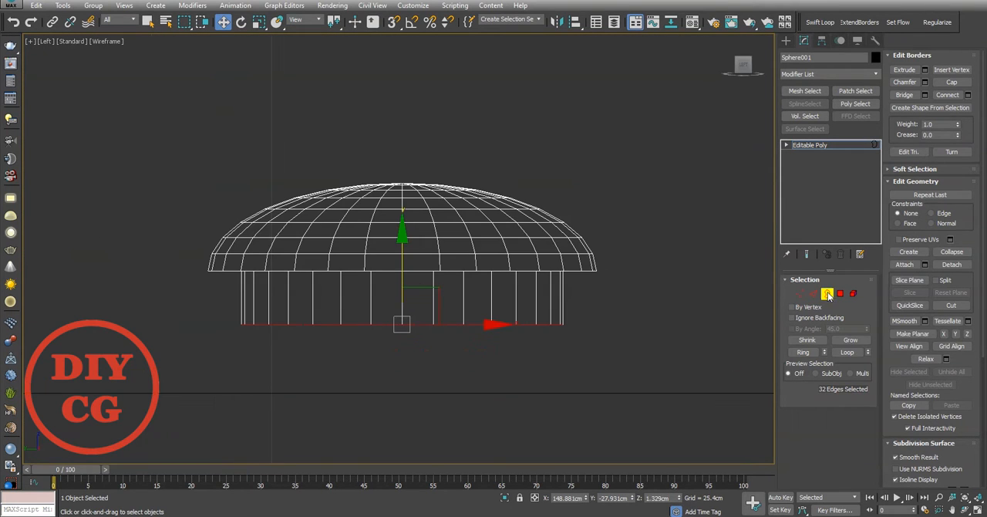
{"action": "left_click", "coordinate": [828, 295]}
Step: Align the rivet with the handle and move it sideways over one of the handle's two feet
{"action": "scroll", "coordinate": [543, 213], "scroll_direction": "down", "scroll_amount": 9}
{"action": "middle_click_drag", "start_coordinate": [548, 209], "coordinate": [623, 241]}
{"action": "key", "text": "alt+a"}
{"action": "left_click", "coordinate": [503, 153]}
{"action": "left_click", "coordinate": [496, 350]}
{"action": "scroll", "coordinate": [476, 134], "scroll_direction": "up", "scroll_amount": 3}
{"action": "middle_click_drag", "start_coordinate": [475, 134], "coordinate": [510, 179]}
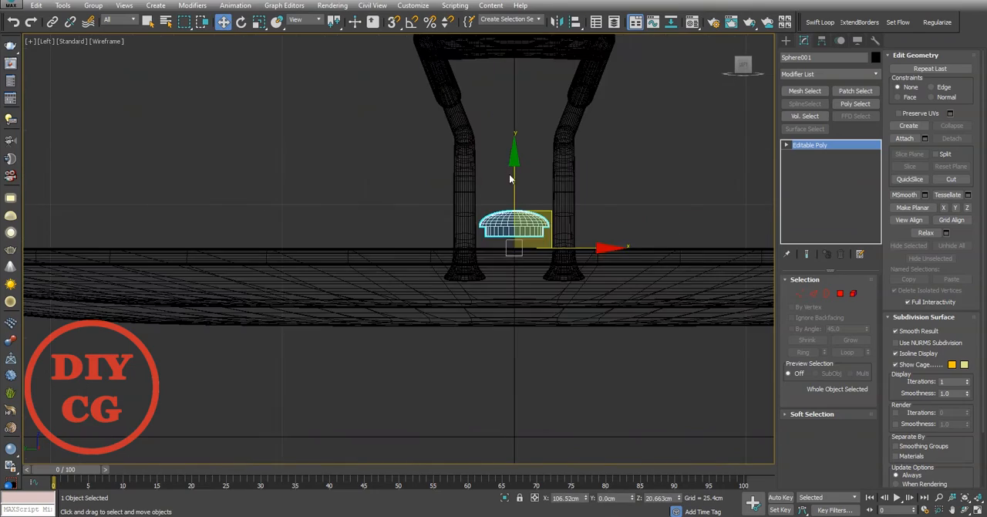
{"action": "left_click_drag", "start_coordinate": [516, 217], "coordinate": [516, 219]}
{"action": "scroll", "coordinate": [527, 262], "scroll_direction": "up", "scroll_amount": 8}
{"action": "scroll", "coordinate": [514, 196], "scroll_direction": "down", "scroll_amount": 3}
{"action": "middle_click_drag", "start_coordinate": [514, 196], "coordinate": [489, 167]}
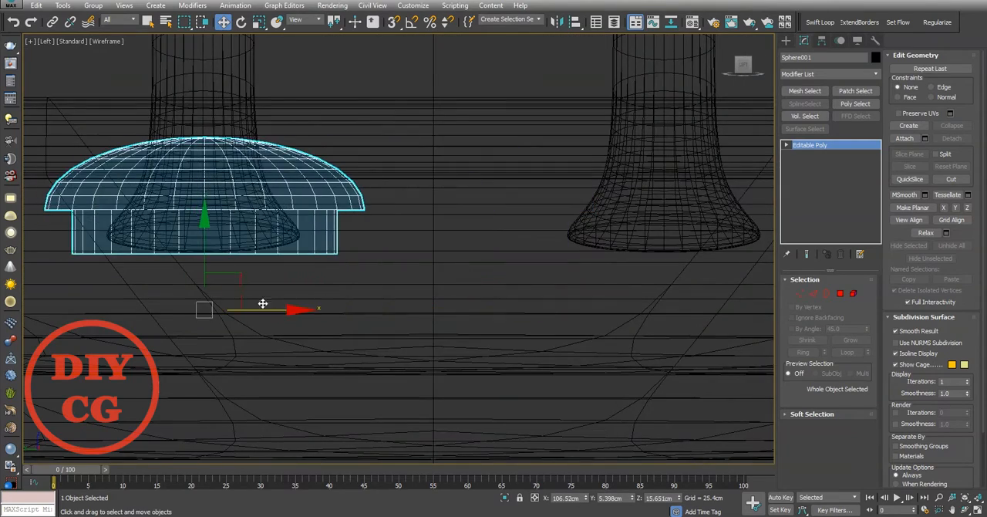
Step: Scale the rivet to about 51 percent to fit the foot's width, and lower its bottom border to lengthen the stem
{"action": "key", "text": "t"}
{"action": "key", "text": "r"}
{"action": "scroll", "coordinate": [324, 159], "scroll_direction": "up", "scroll_amount": 4}
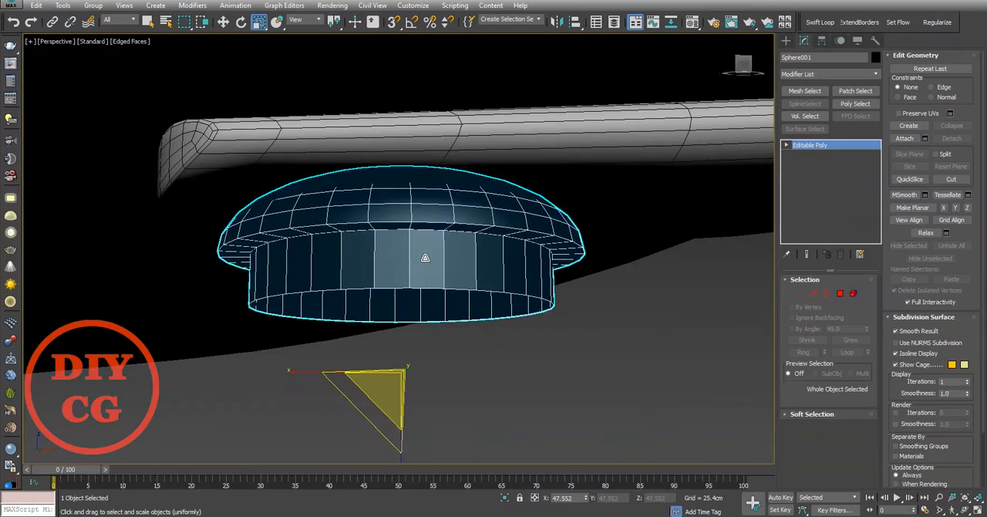
{"action": "key", "text": "3"}
{"action": "key", "text": "w"}
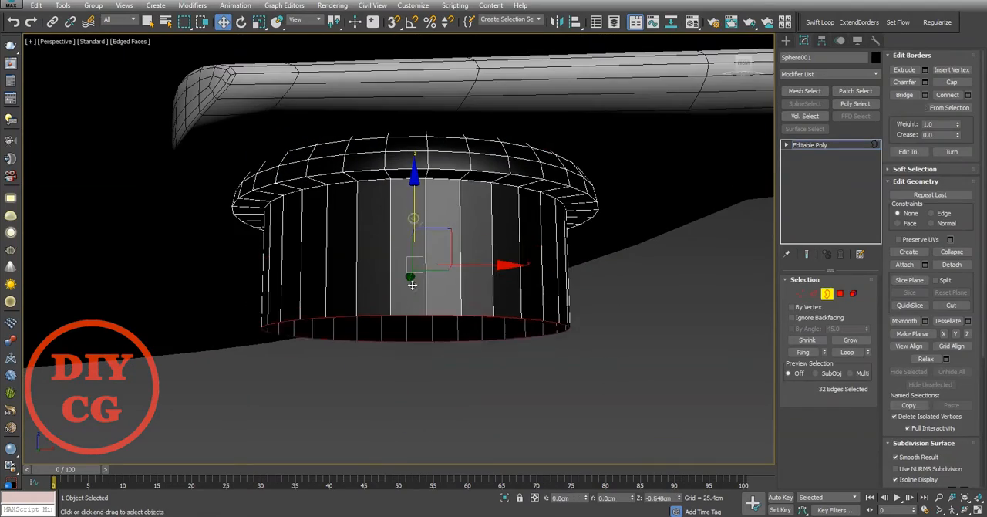
{"action": "left_click_drag", "start_coordinate": [412, 286], "coordinate": [412, 306]}
{"action": "key", "text": "3"}
Step: Raise the rivet so its head sits above the pan's surface, and tilt it to match the sloping wall
{"action": "scroll", "coordinate": [421, 150], "scroll_direction": "down", "scroll_amount": 10}
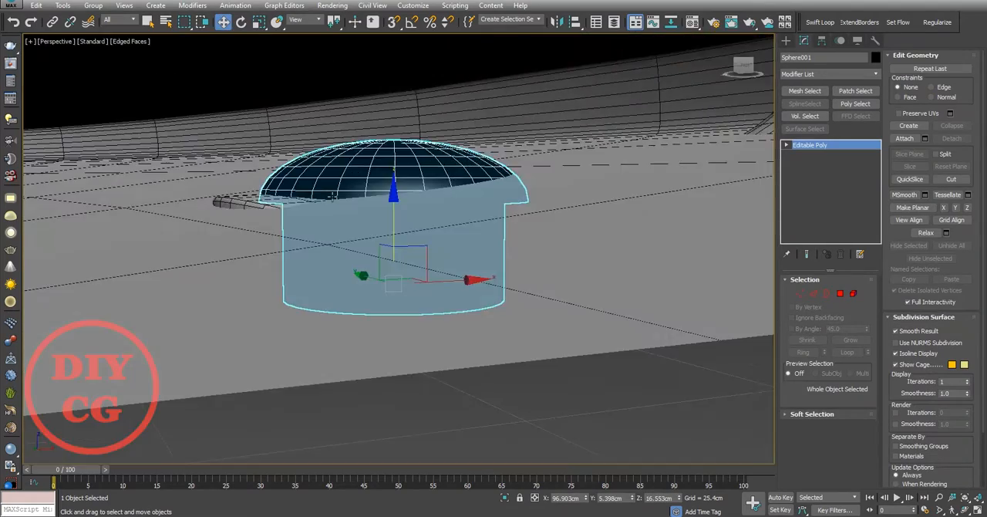
{"action": "scroll", "coordinate": [357, 231], "scroll_direction": "up", "scroll_amount": 8}
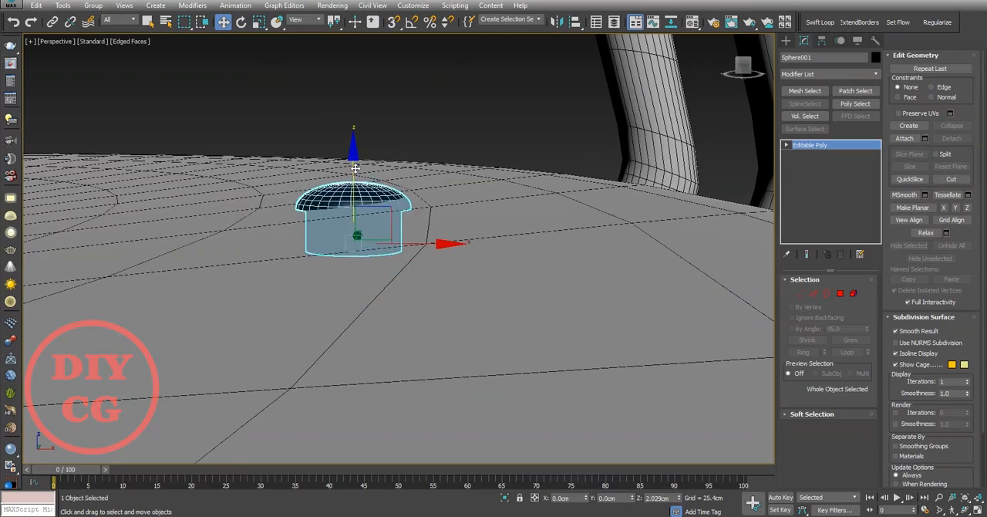
{"action": "key", "text": "f"}
{"action": "scroll", "coordinate": [359, 170], "scroll_direction": "down", "scroll_amount": 8}
{"action": "scroll", "coordinate": [399, 189], "scroll_direction": "up", "scroll_amount": 3}
{"action": "key", "text": "e"}
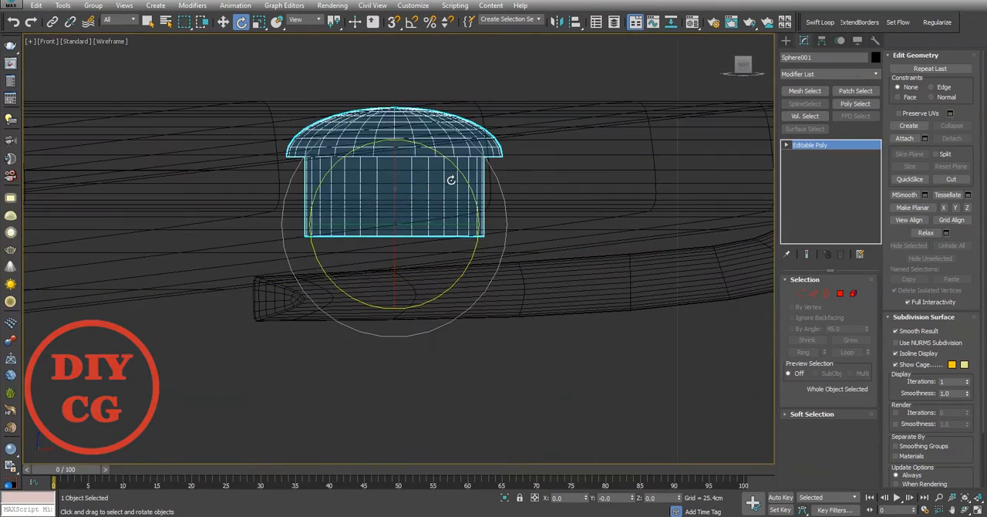
{"action": "key", "text": "w"}
{"action": "scroll", "coordinate": [389, 189], "scroll_direction": "up", "scroll_amount": 4}
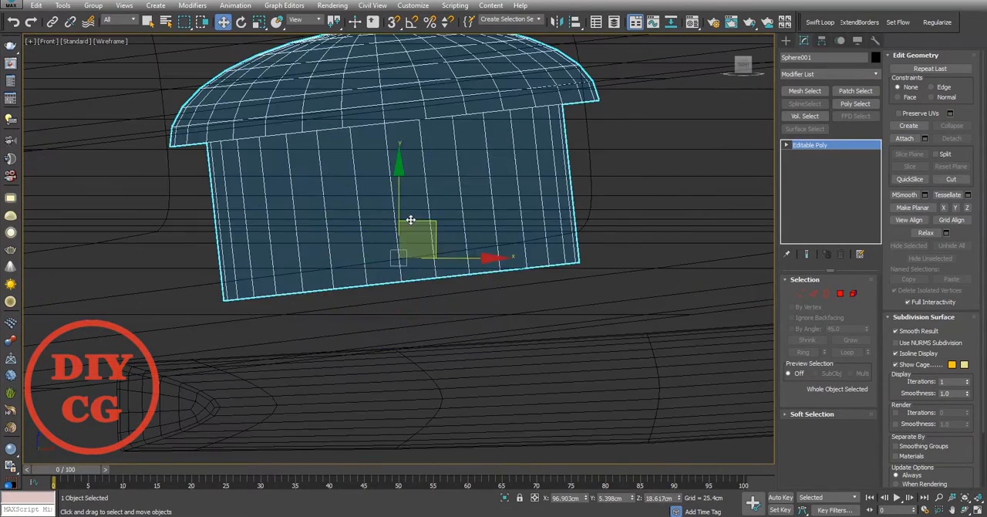
{"action": "key", "text": "p"}
{"action": "middle_click_drag", "start_coordinate": [410, 204], "coordinate": [459, 231], "text": "alt"}
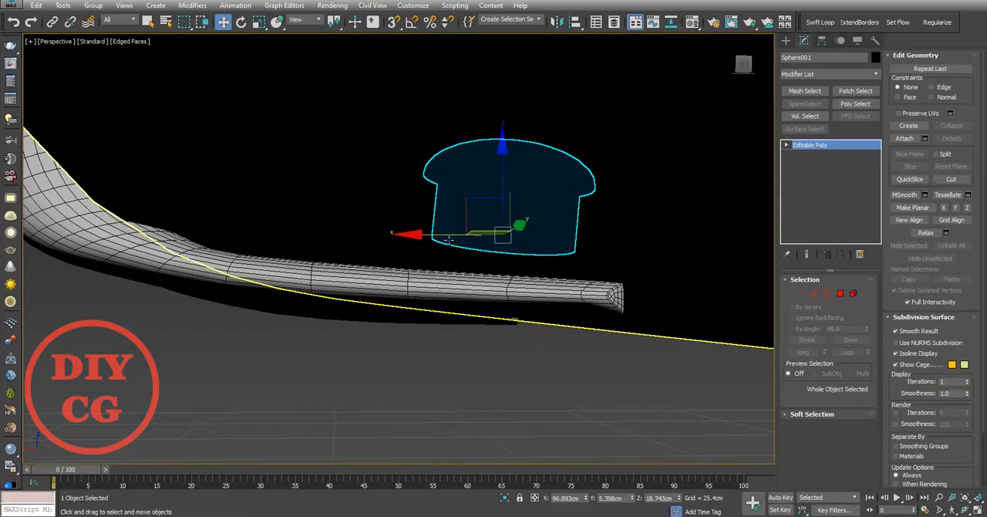
Step: Move the stem's bottom border along its local axis so the stem passes through the handle's foot
{"action": "key", "text": "3"}
{"action": "scroll", "coordinate": [458, 231], "scroll_direction": "up", "scroll_amount": 2}
{"action": "key", "text": "F3"}
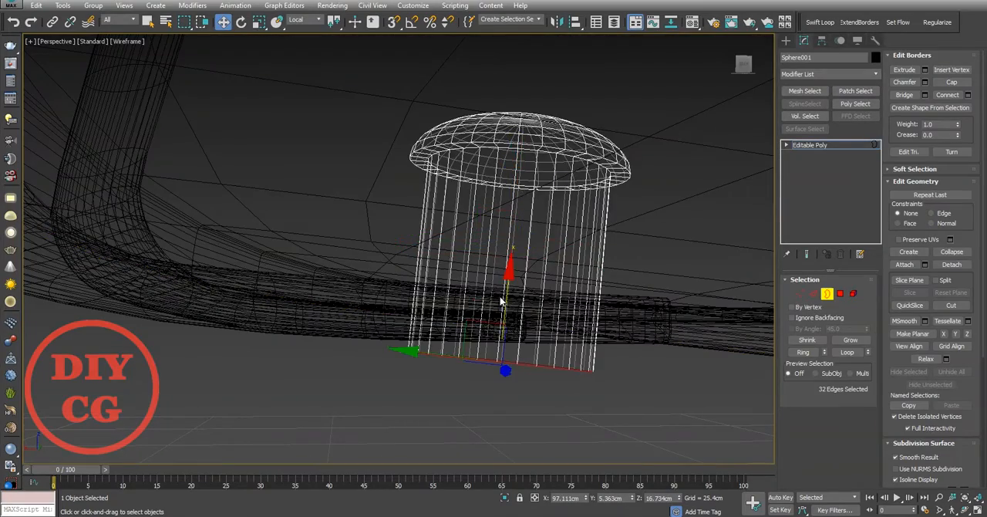
{"action": "key", "text": "F3"}
{"action": "scroll", "coordinate": [463, 317], "scroll_direction": "up", "scroll_amount": 5}
Step: Extrude the stem's bottom border inward and collapse it to a center point to close the rivet's end
{"action": "key", "text": "r"}
{"action": "left_click_drag", "start_coordinate": [458, 319], "coordinate": [459, 371], "text": "shift"}
{"action": "right_click", "coordinate": [459, 370]}
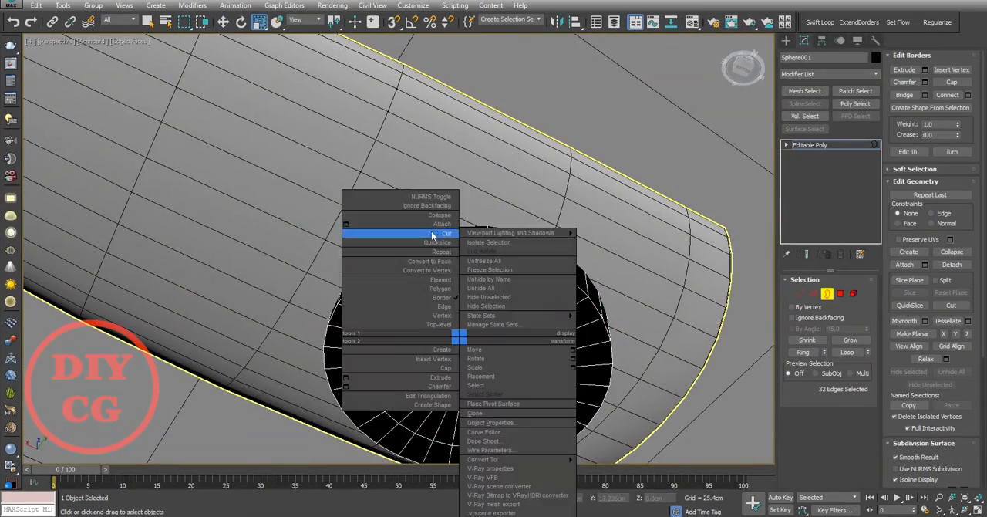
{"action": "left_click", "coordinate": [431, 236]}
{"action": "scroll", "coordinate": [433, 241], "scroll_direction": "down", "scroll_amount": 6}
{"action": "middle_click_drag", "start_coordinate": [433, 241], "coordinate": [559, 245], "text": "alt"}
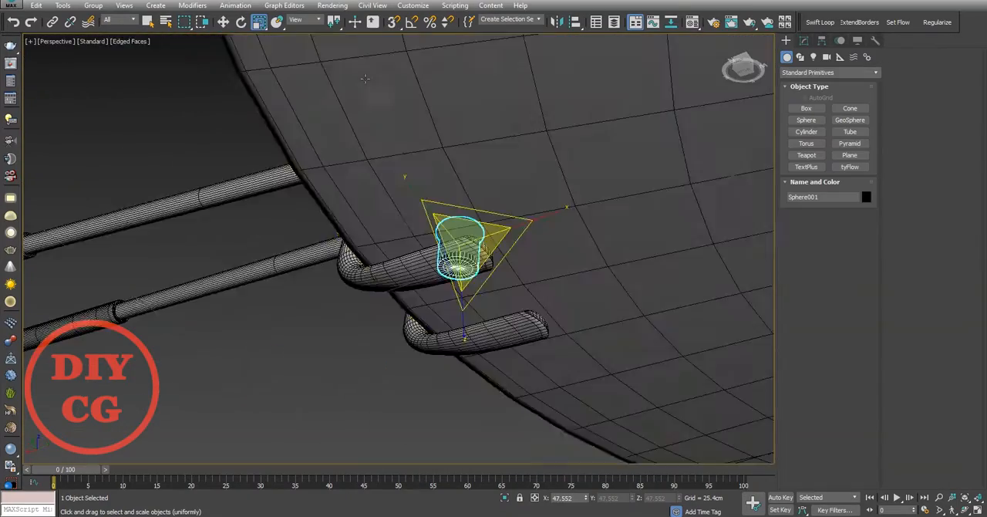
Step: Assign a grey material to the rivet and fine-tune the rivet's scale
{"action": "scroll", "coordinate": [463, 255], "scroll_direction": "up", "scroll_amount": 4}
{"action": "key", "text": "m"}
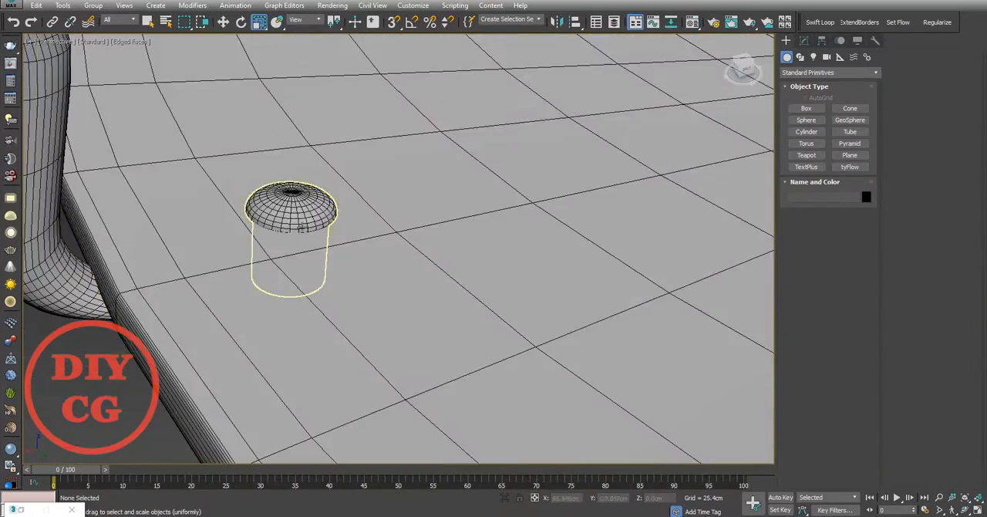
{"action": "scroll", "coordinate": [272, 210], "scroll_direction": "up", "scroll_amount": 5}
{"action": "middle_click_drag", "start_coordinate": [272, 210], "coordinate": [277, 194], "text": "alt"}
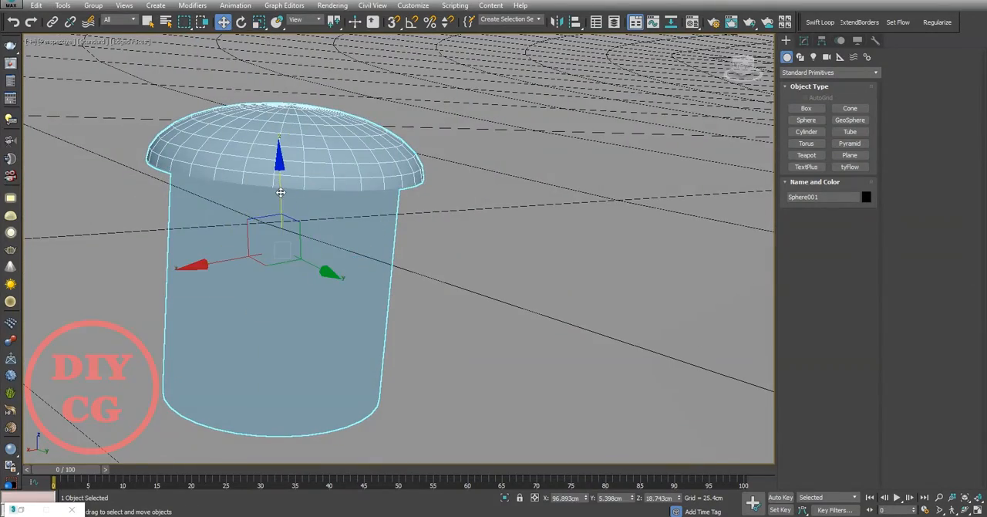
{"action": "left_click_drag", "start_coordinate": [281, 192], "coordinate": [281, 190]}
{"action": "mouse_move", "coordinate": [280, 191]}
{"action": "middle_mouse_down", "text": "alt"}
{"action": "mouse_move", "coordinate": [283, 170]}
{"action": "mouse_move", "coordinate": [279, 196]}
{"action": "middle_mouse_up", "text": "alt"}
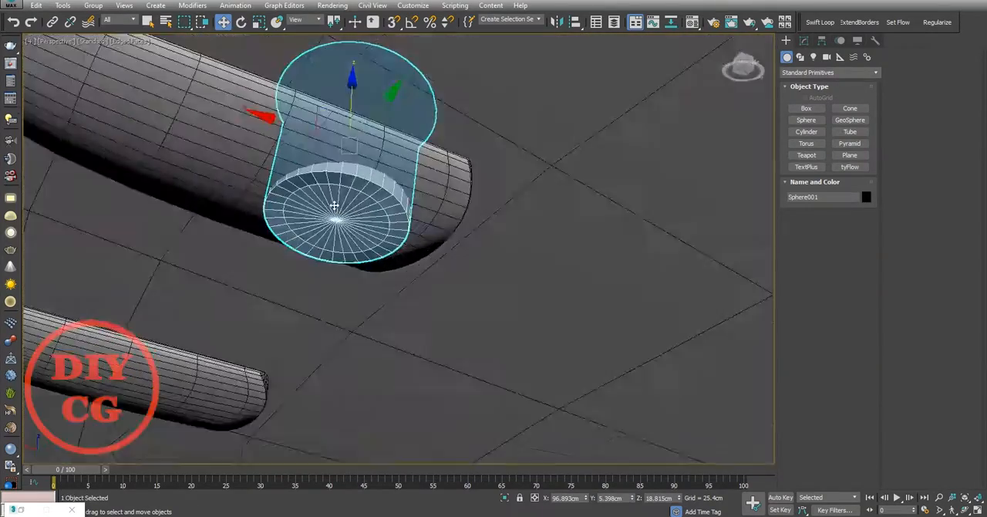
Step: Clone the rivet as one copy farther along the same handle foot, and copy the pair onto the other foot
{"action": "middle_click_drag", "start_coordinate": [297, 169], "coordinate": [451, 182]}
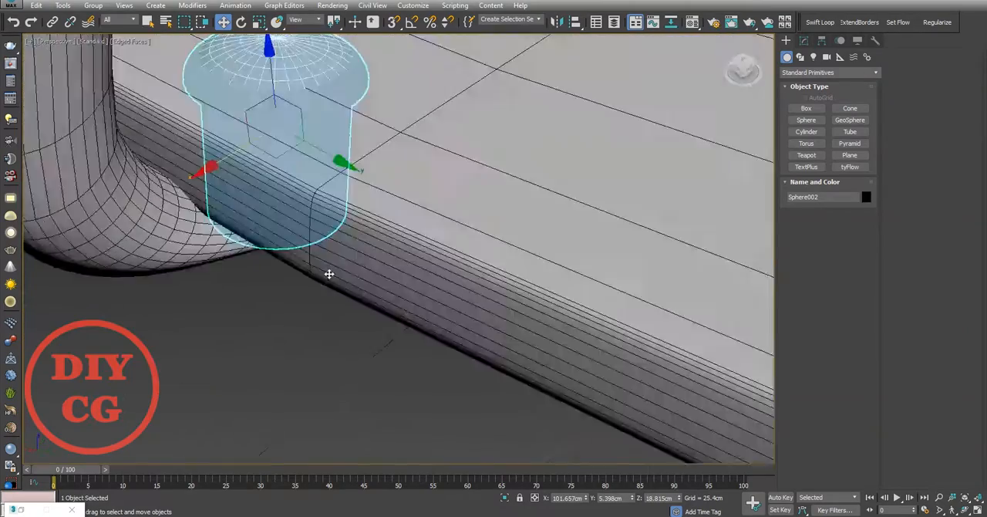
{"action": "middle_click_drag", "start_coordinate": [326, 272], "coordinate": [270, 177], "text": "alt"}
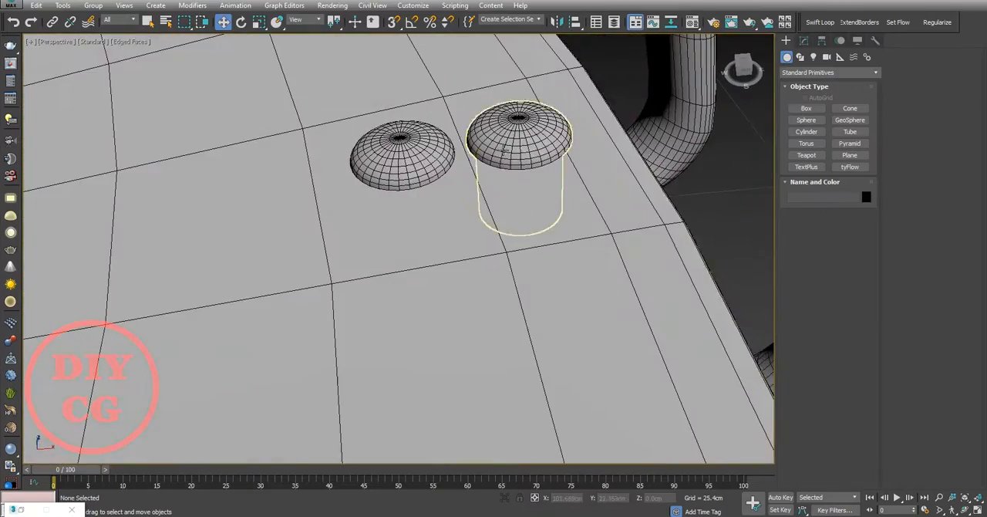
{"action": "key", "text": "t"}
{"action": "scroll", "coordinate": [469, 119], "scroll_direction": "up", "scroll_amount": 4}
{"action": "left_click_drag", "start_coordinate": [475, 105], "coordinate": [490, 222], "text": "shift"}
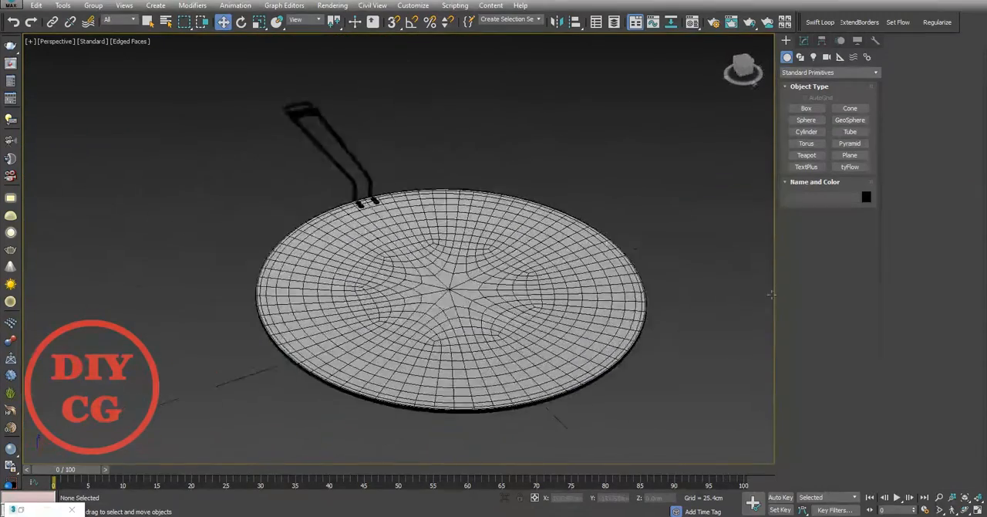
{"action": "middle_click_drag", "start_coordinate": [771, 293], "coordinate": [348, 289], "text": "alt"}
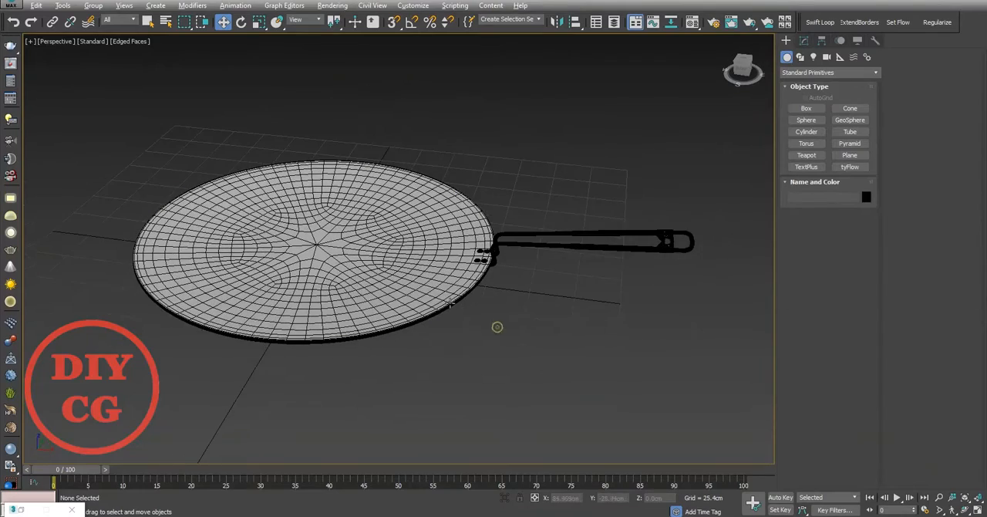